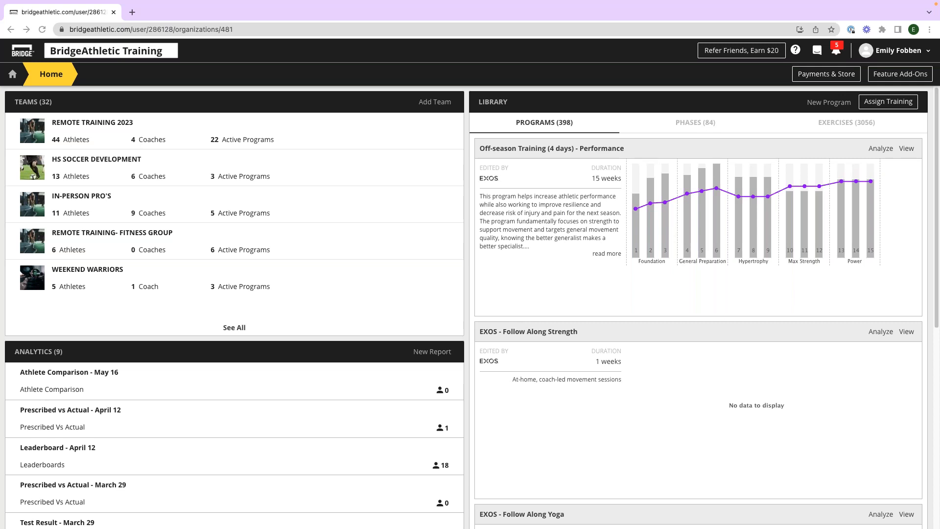
Open the full roster of the Remote Training 2023 team and show the Workouts on the Fly program for the fifth athlete.
click(299, 18)
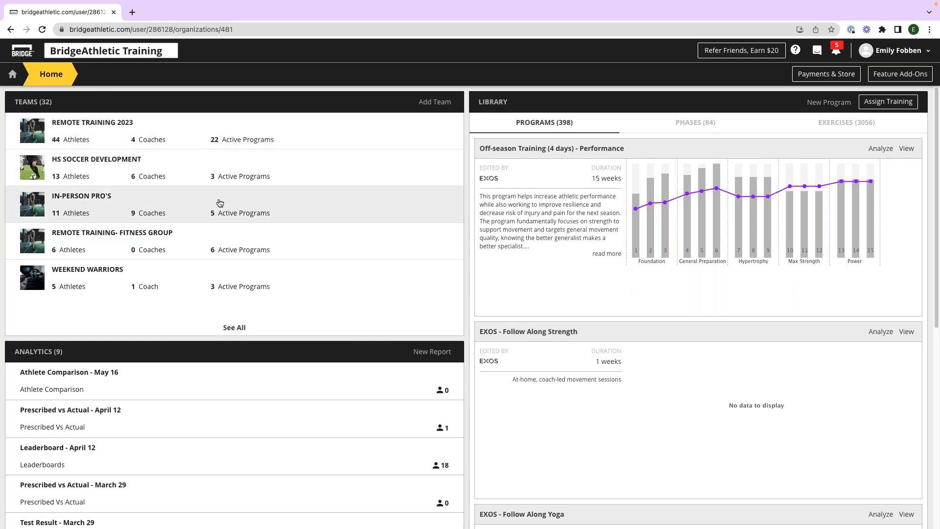
click(185, 139)
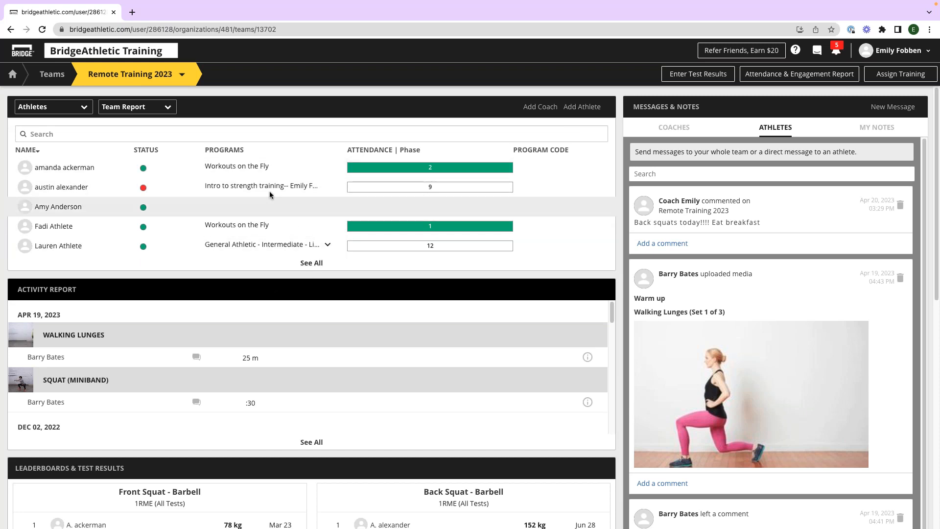
click(310, 264)
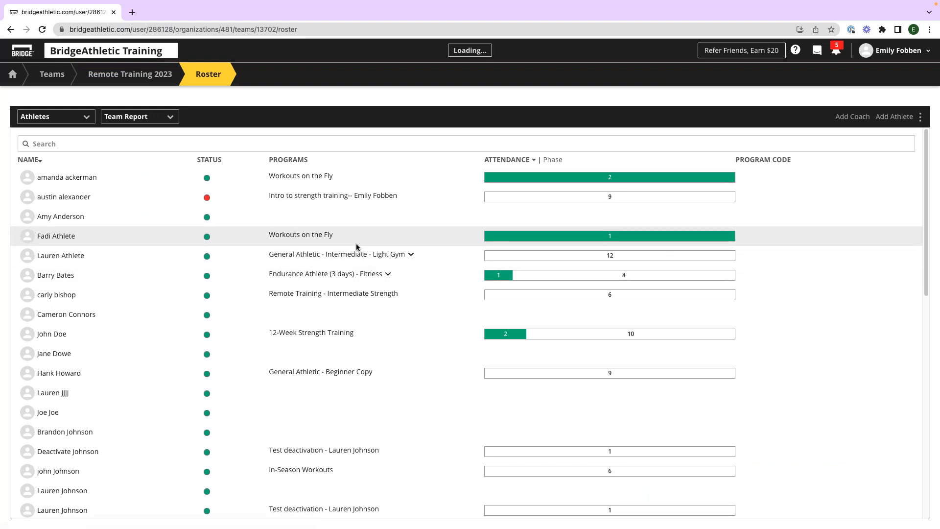
click(410, 255)
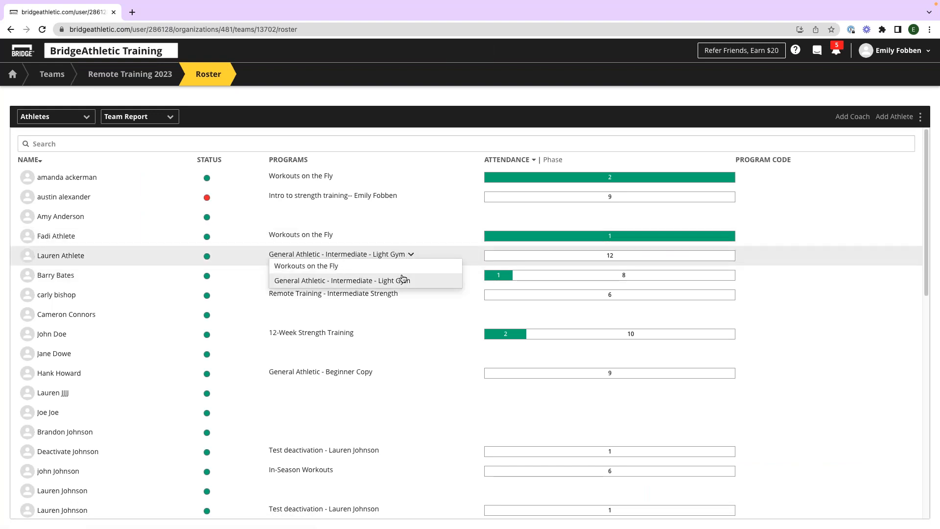
click(395, 267)
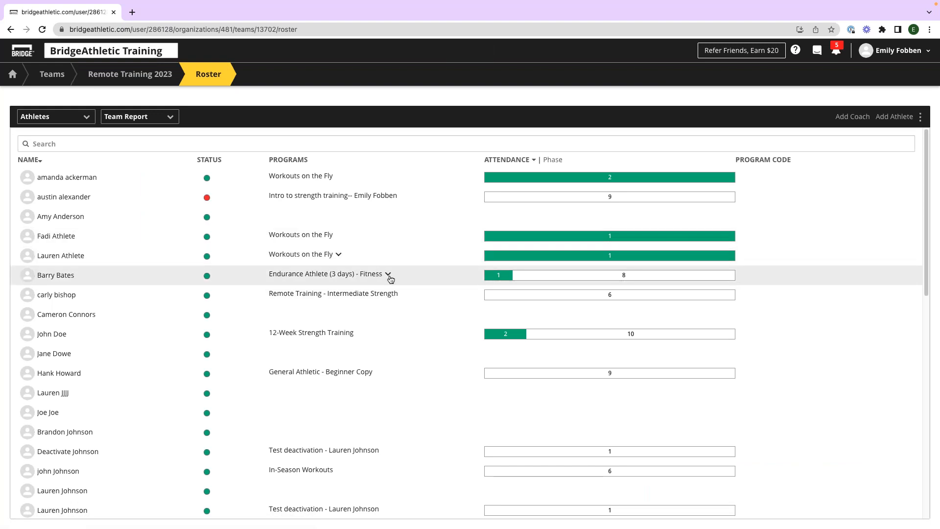
Review the full activity report of the Remote Training 2023 team and return to the team's page.
click(157, 77)
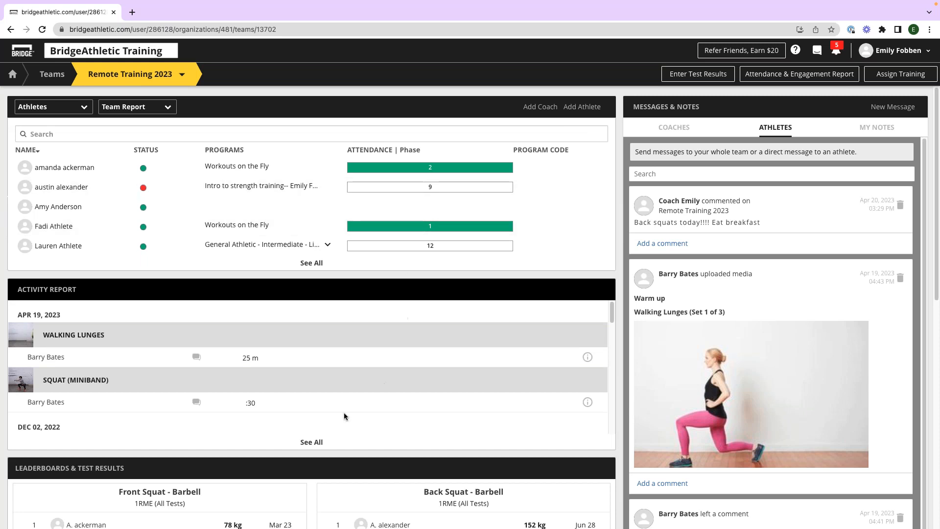
click(310, 443)
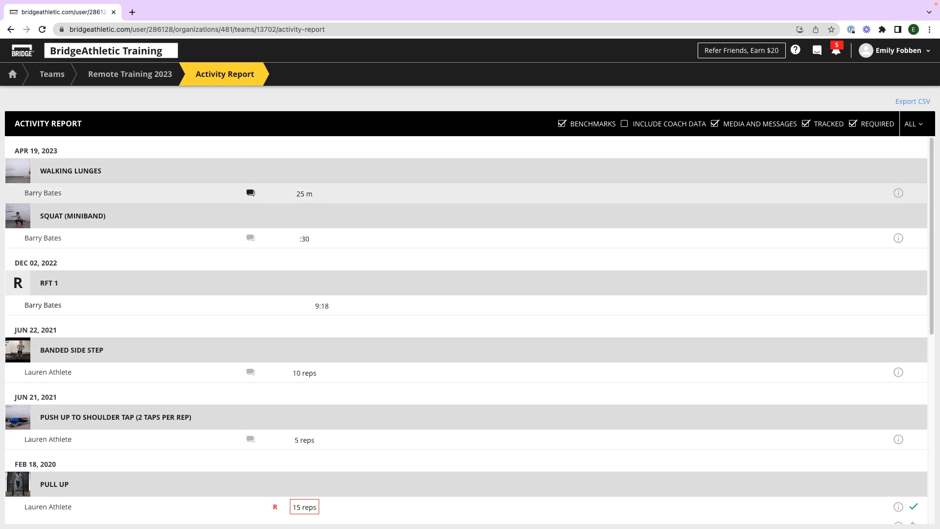
scroll(287, 281, down, 4)
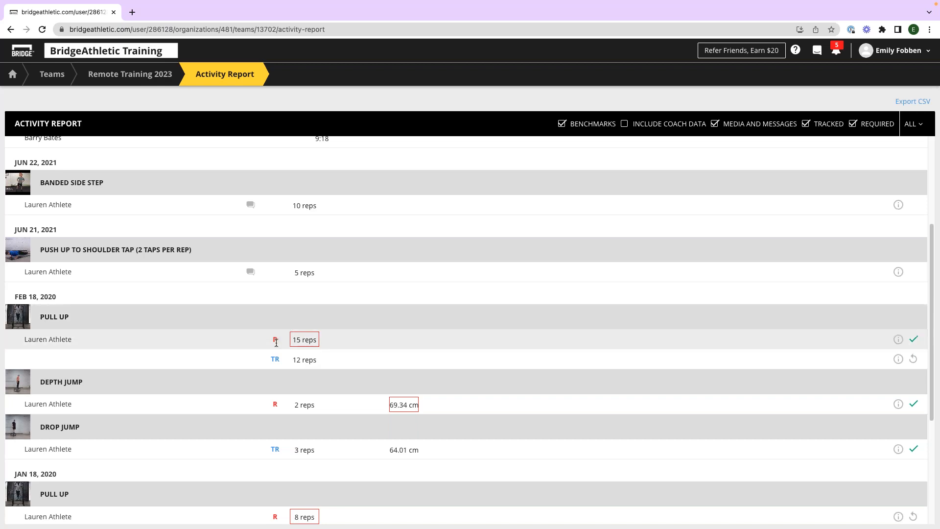
mouse_move(309, 344)
click(130, 75)
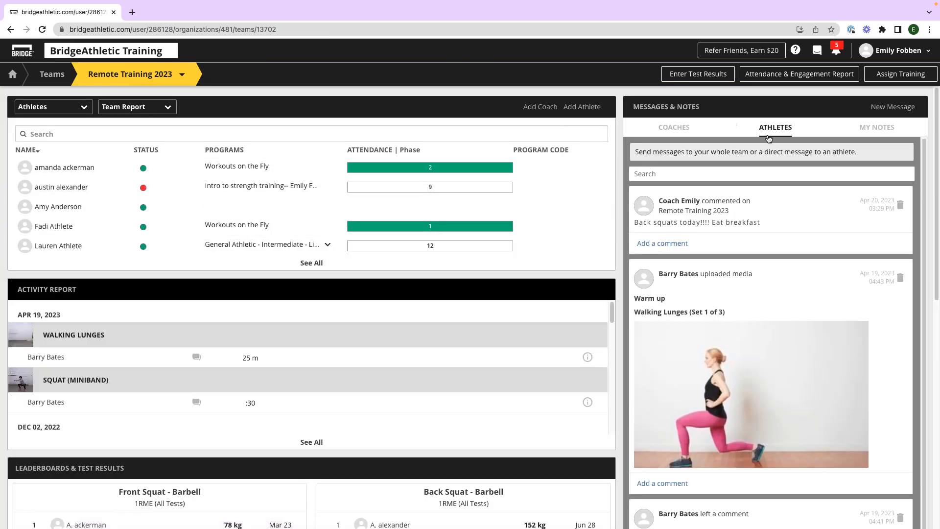
Show the coaches' notes and examine the team's leaderboards, training programs, forms and events.
click(676, 128)
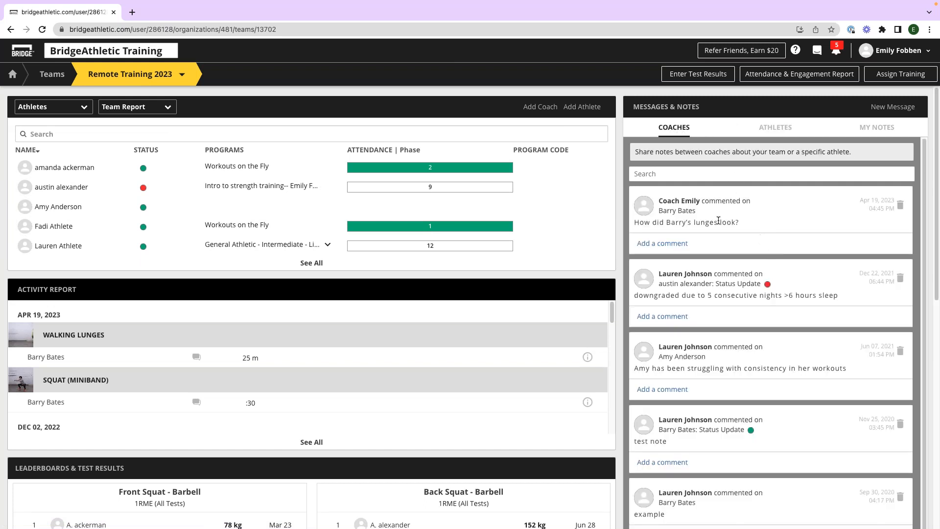
scroll(498, 196, down, 3)
scroll(497, 196, down, 3)
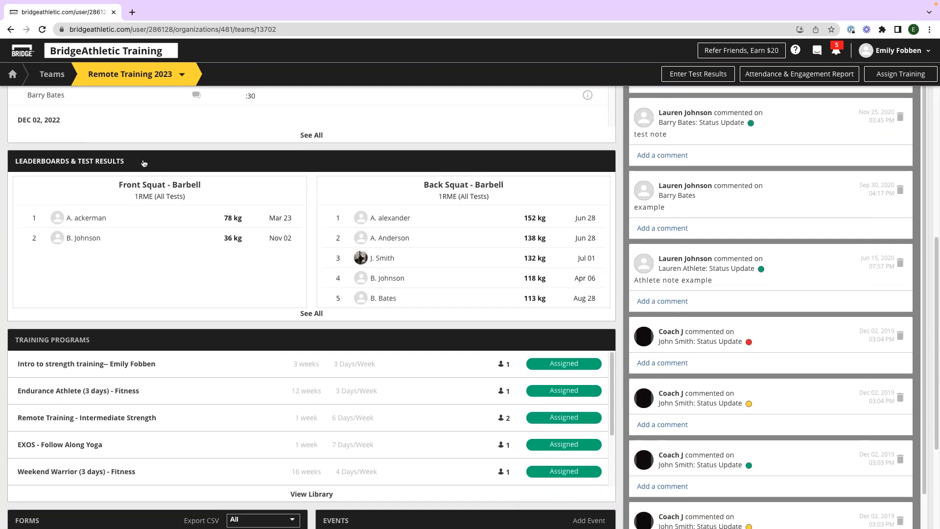
scroll(197, 174, down, 2)
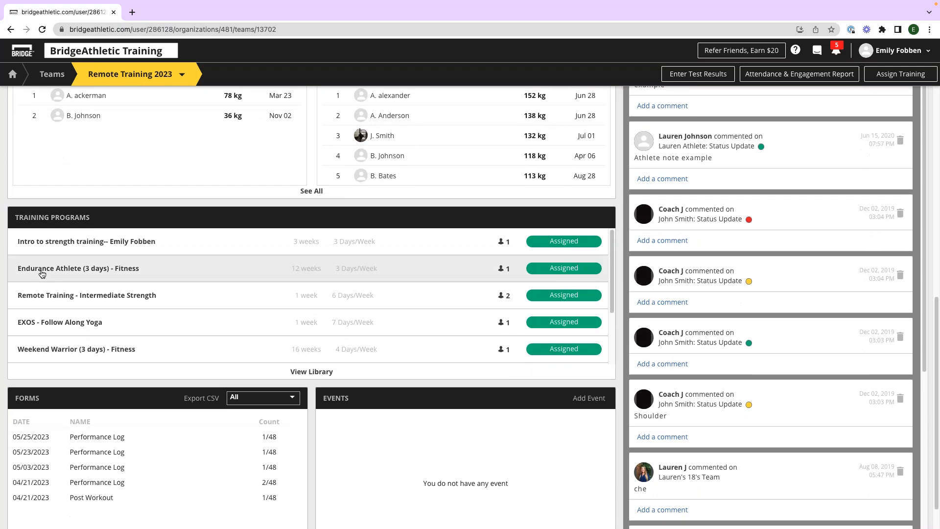
scroll(286, 308, down, 3)
scroll(294, 441, down, 1)
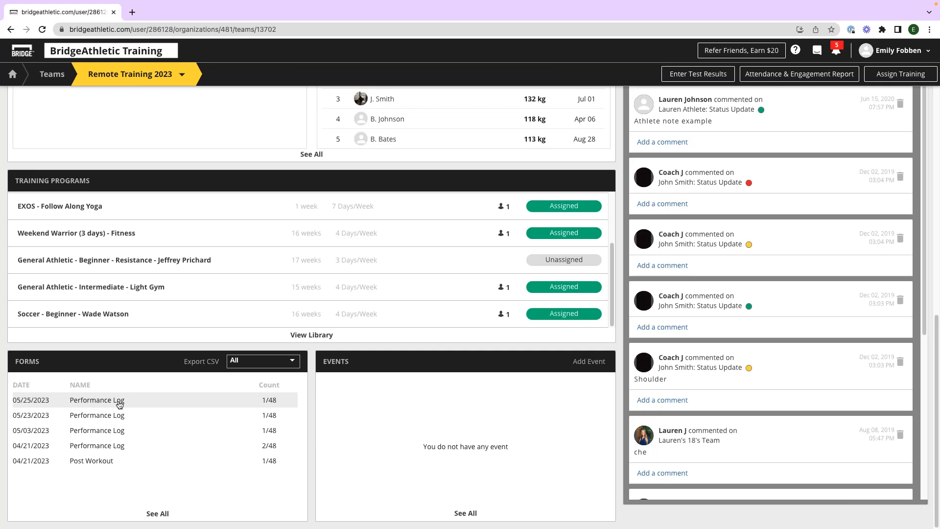
scroll(121, 398, up, 5)
scroll(121, 398, up, 6)
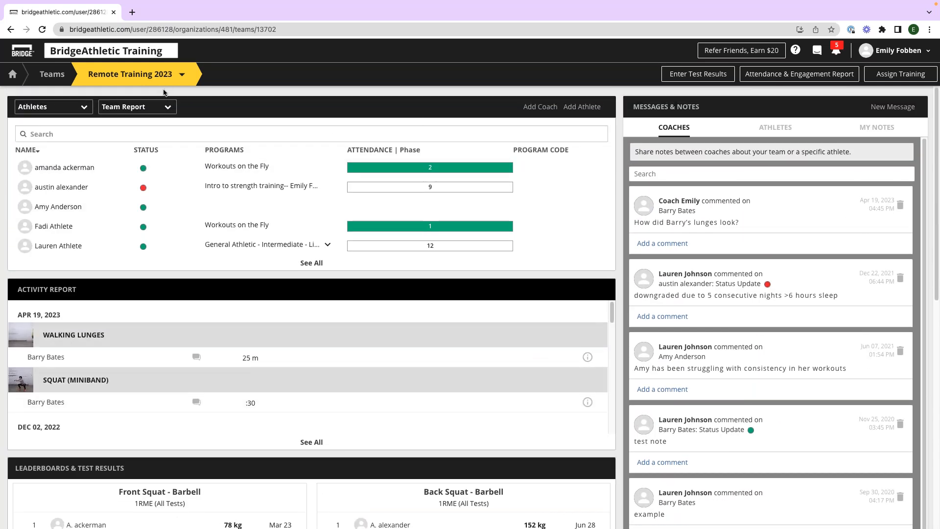
Return to the organization's home page and look at the option for adding a team.
click(58, 79)
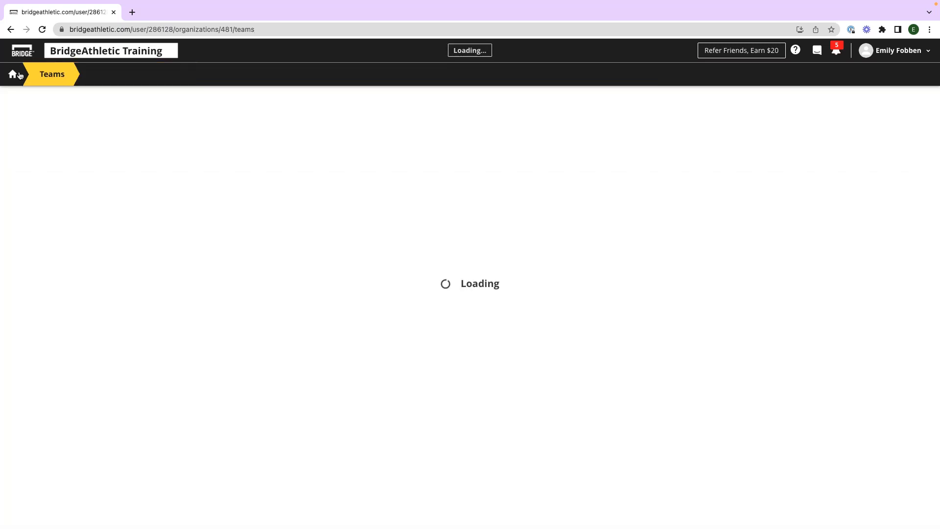
click(14, 74)
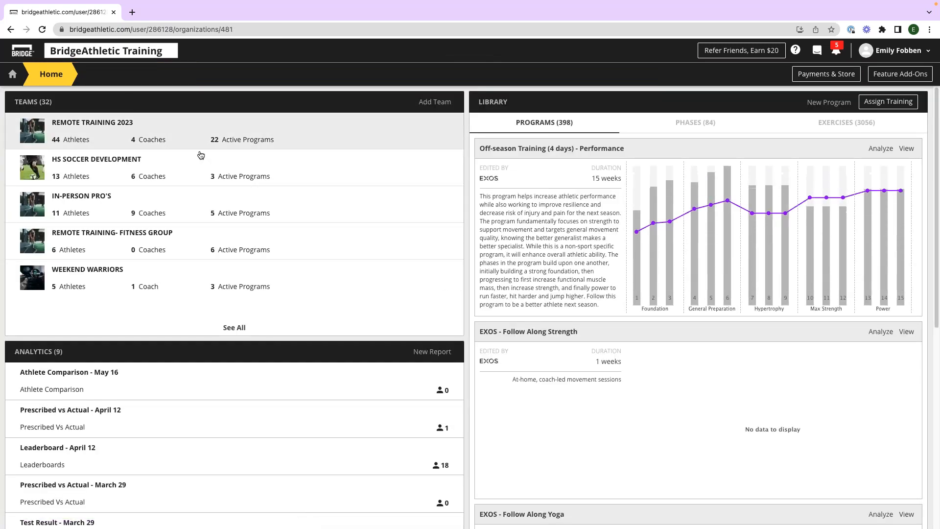
click(440, 104)
click(413, 107)
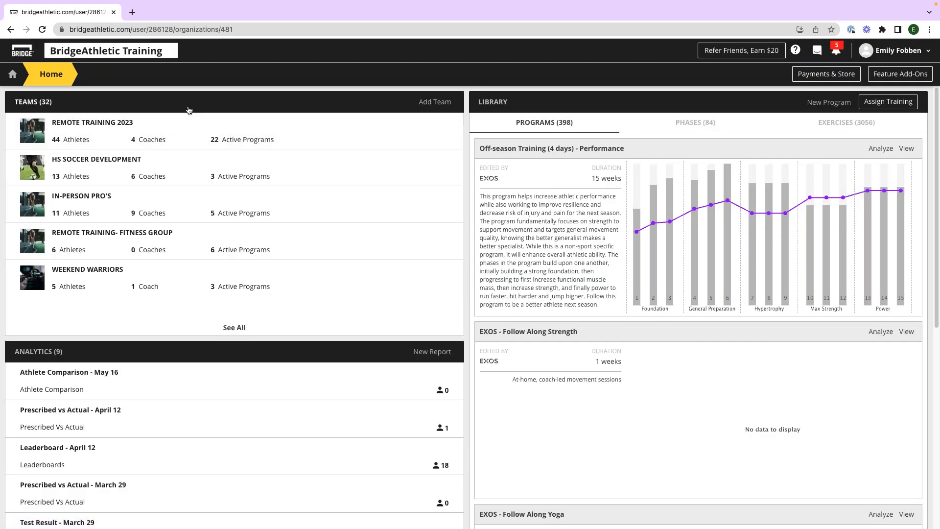
View the report types offered for a new analytics report and close the list.
scroll(202, 156, down, 3)
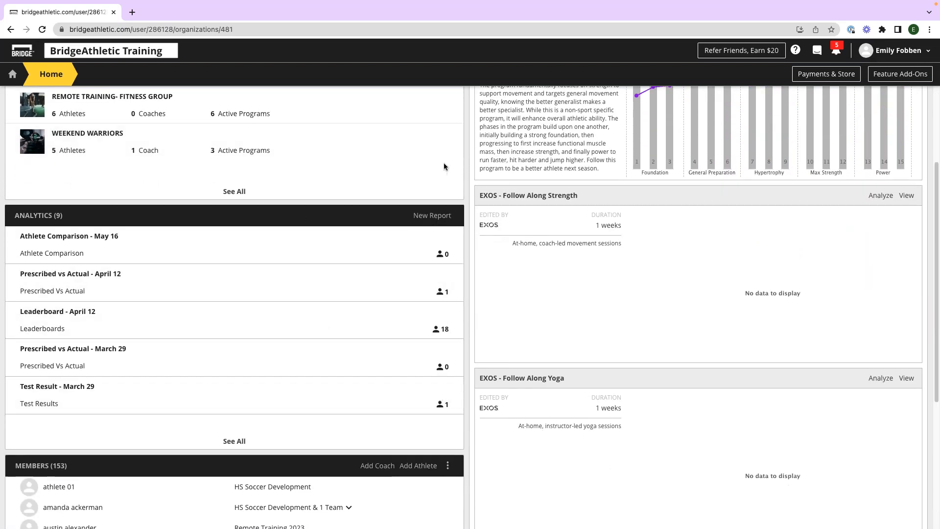
click(424, 217)
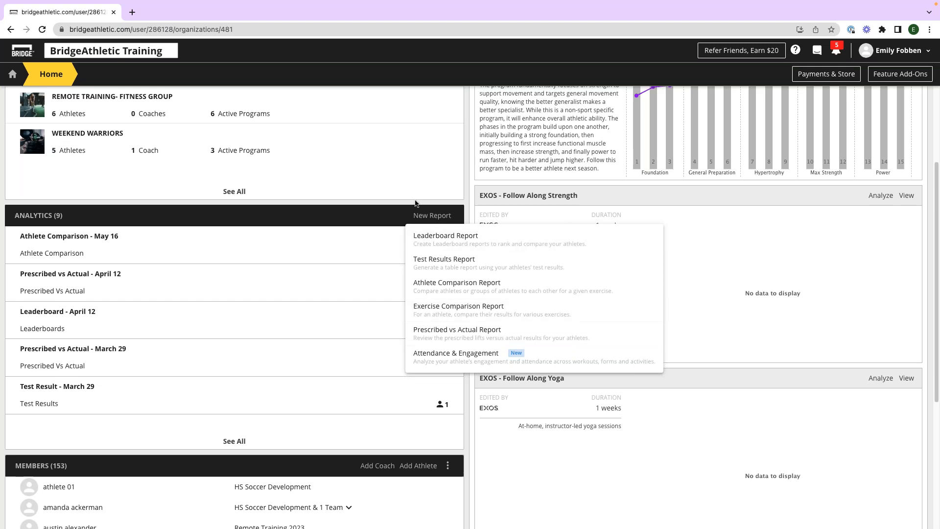
click(350, 216)
Look over the home page sections and open the organization's full members list.
scroll(385, 244, down, 3)
scroll(387, 244, down, 2)
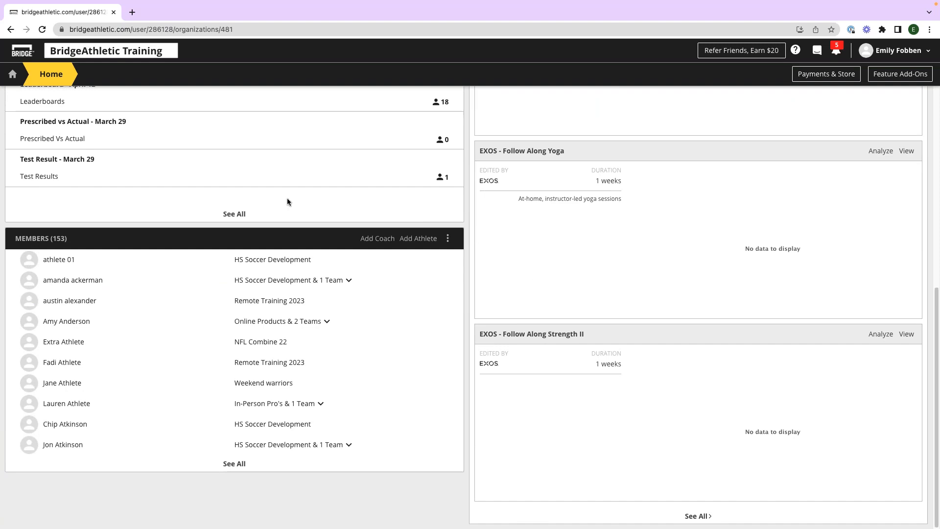
scroll(42, 132, up, 7)
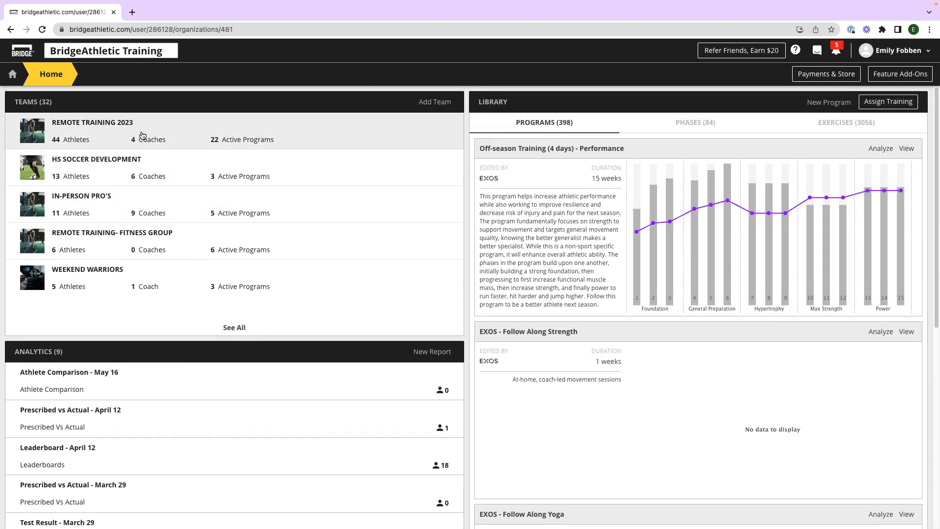
scroll(134, 150, down, 5)
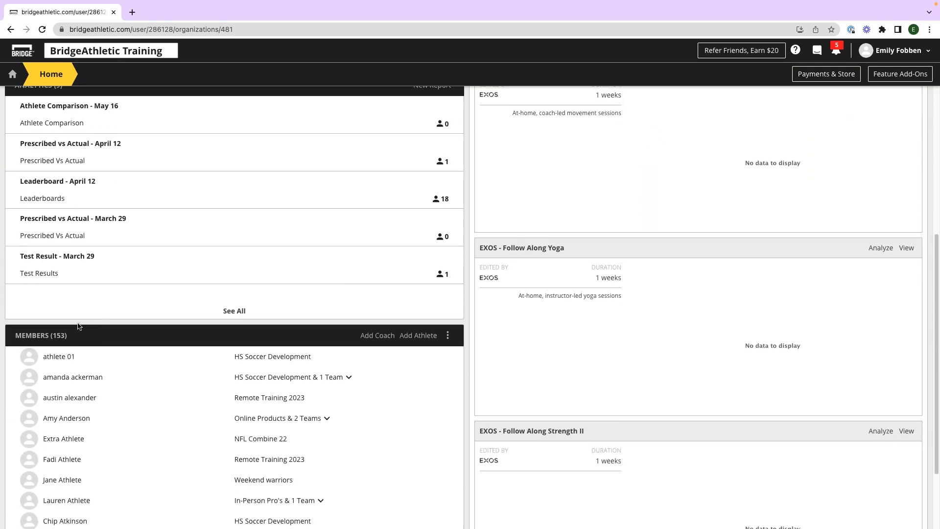
click(45, 338)
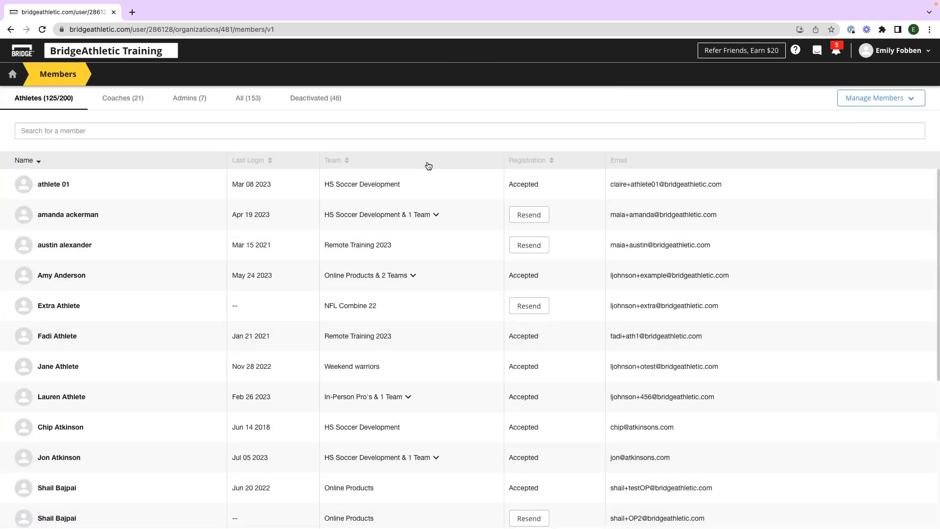
Look at the edit options for the first athlete in the members list and close them.
click(539, 216)
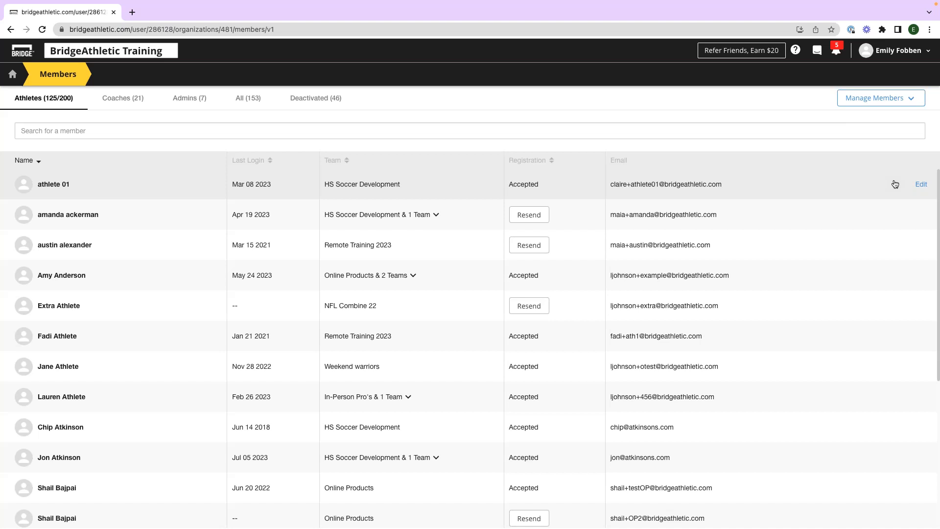
click(921, 186)
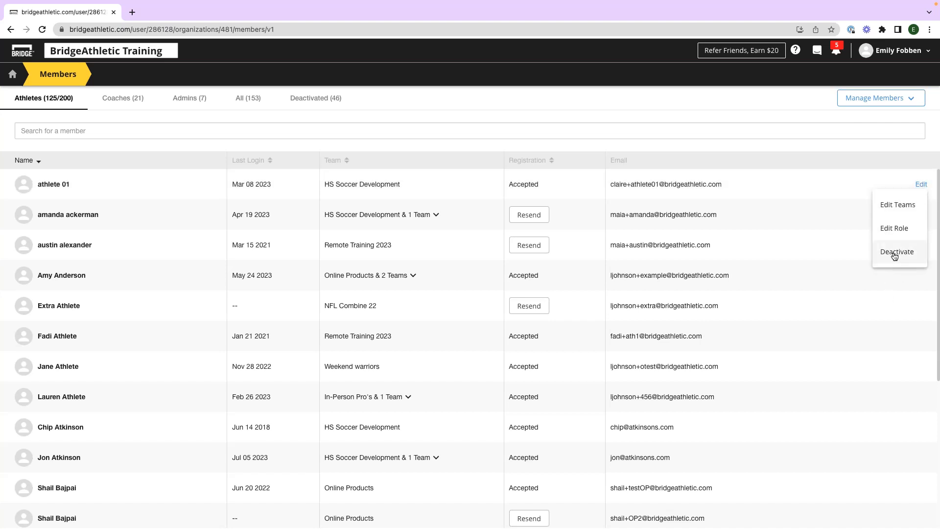
click(511, 124)
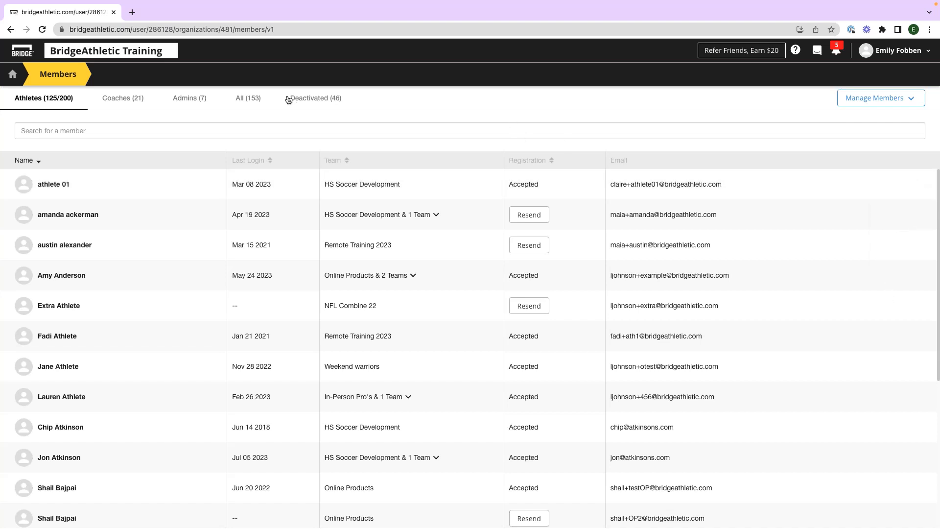
Check the deactivated members and the first entry's edit options, as well as the athletes and coaches lists.
click(310, 107)
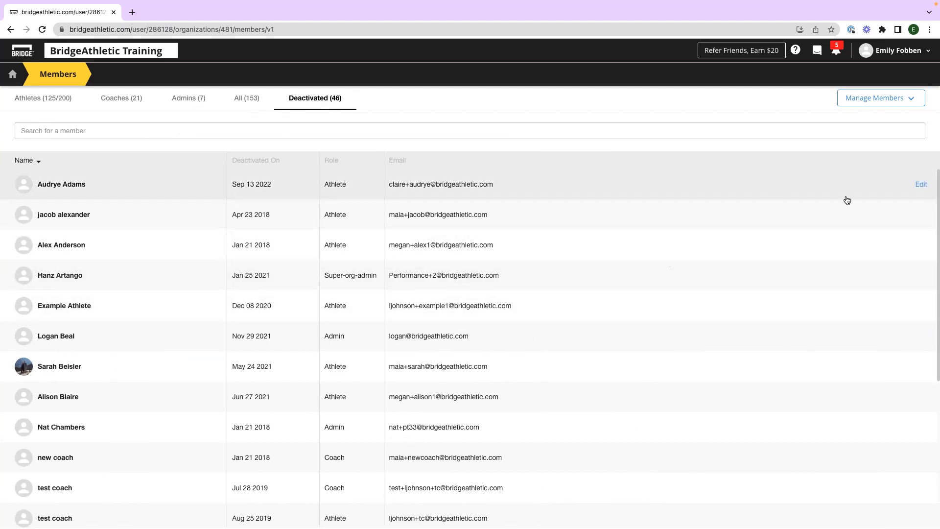
click(921, 185)
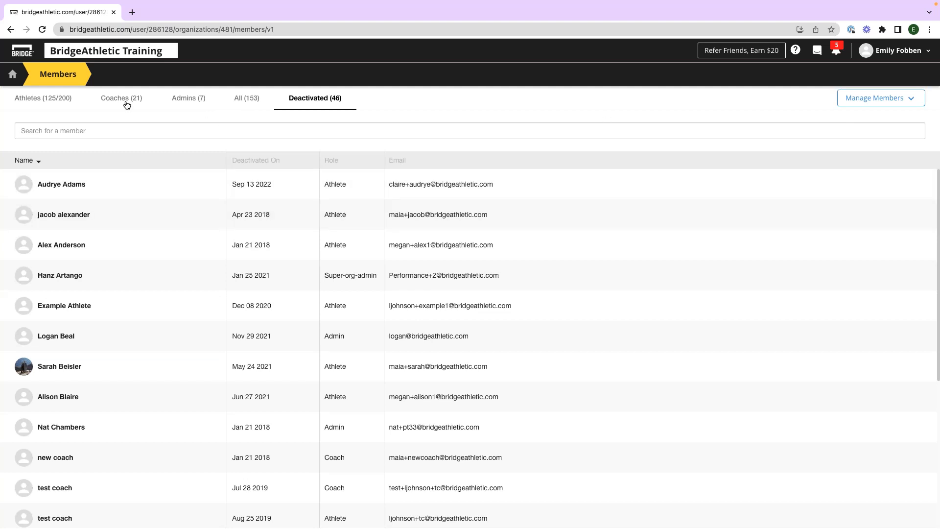
click(64, 98)
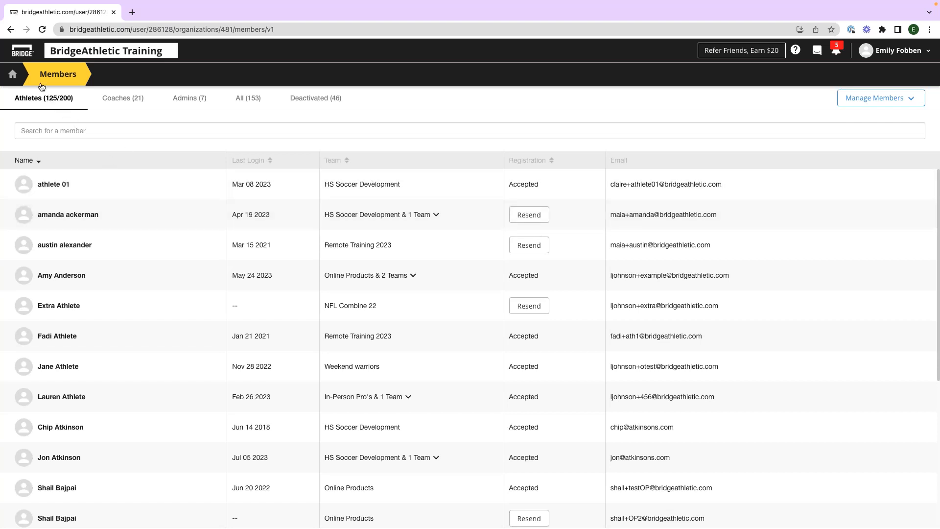
click(123, 100)
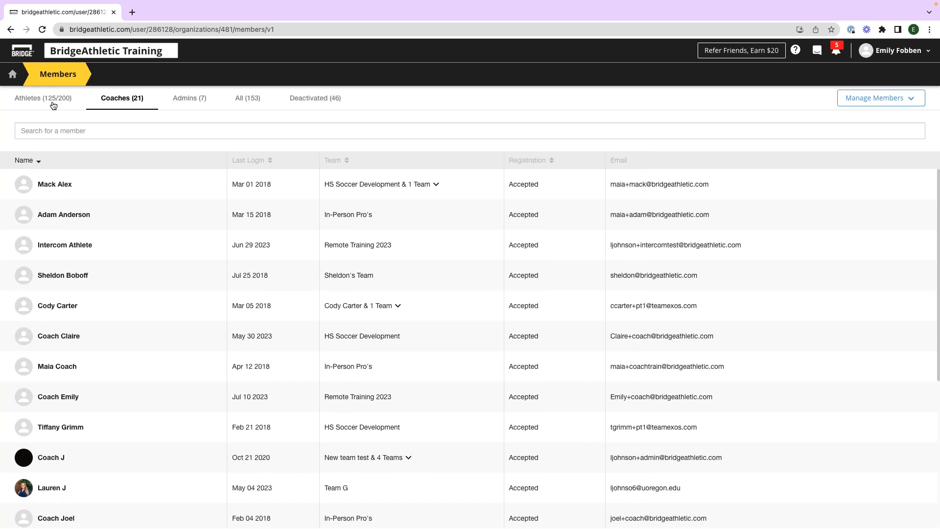
Return to the home page, view the team choices for adding a new athlete, and close the dialog.
click(12, 74)
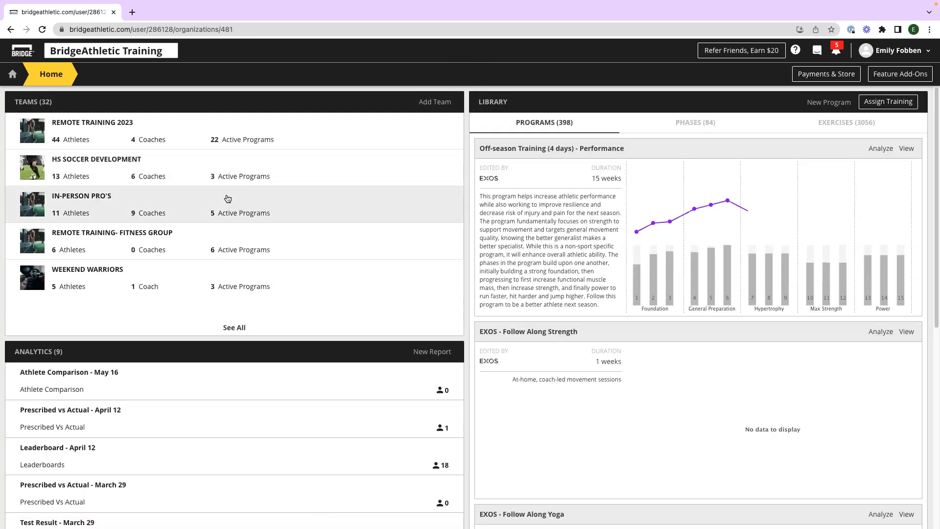
scroll(343, 195, down, 7)
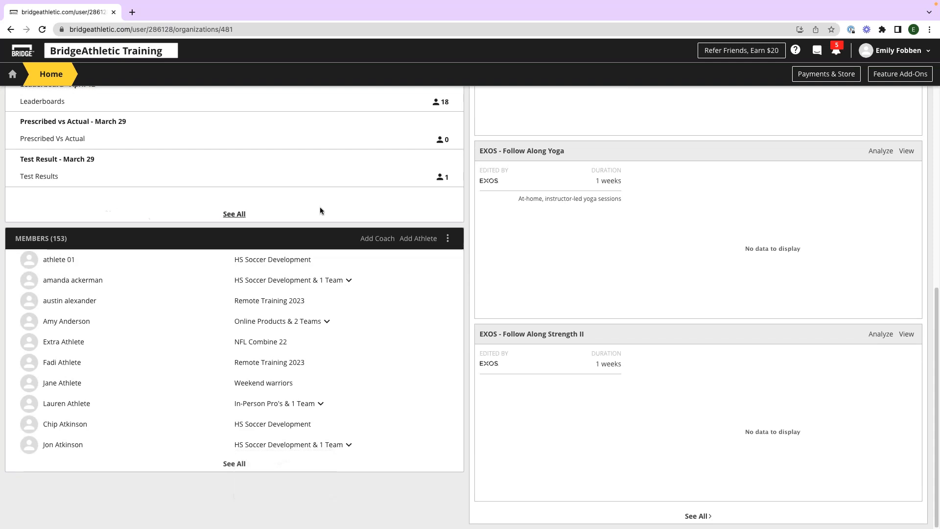
click(422, 240)
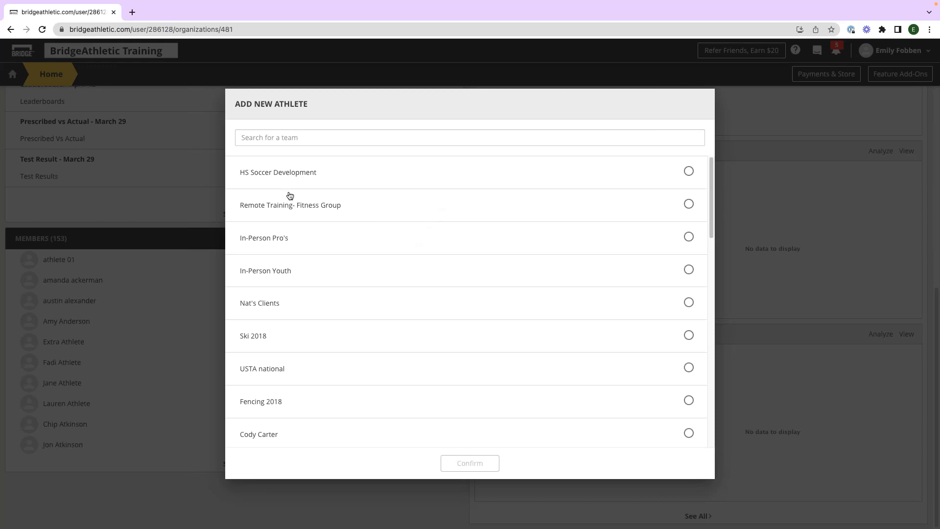
click(150, 241)
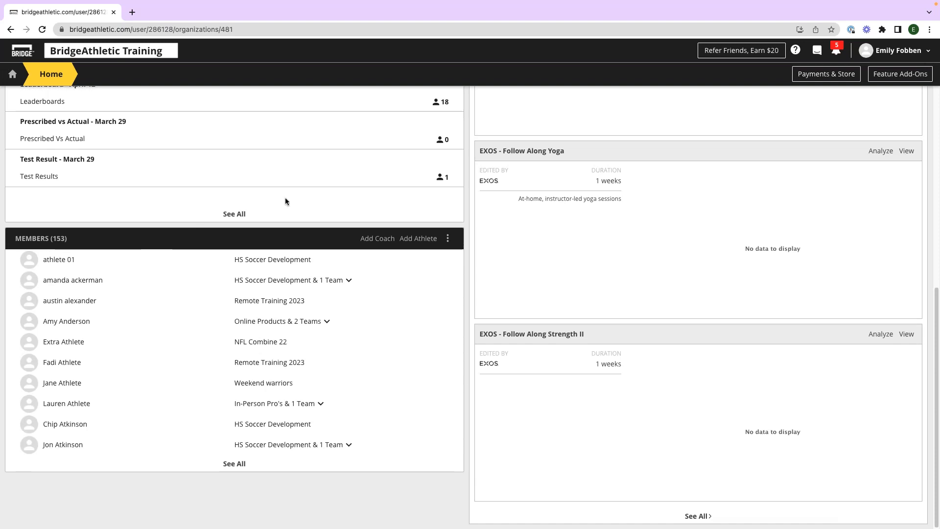
scroll(405, 185, up, 4)
scroll(404, 184, up, 4)
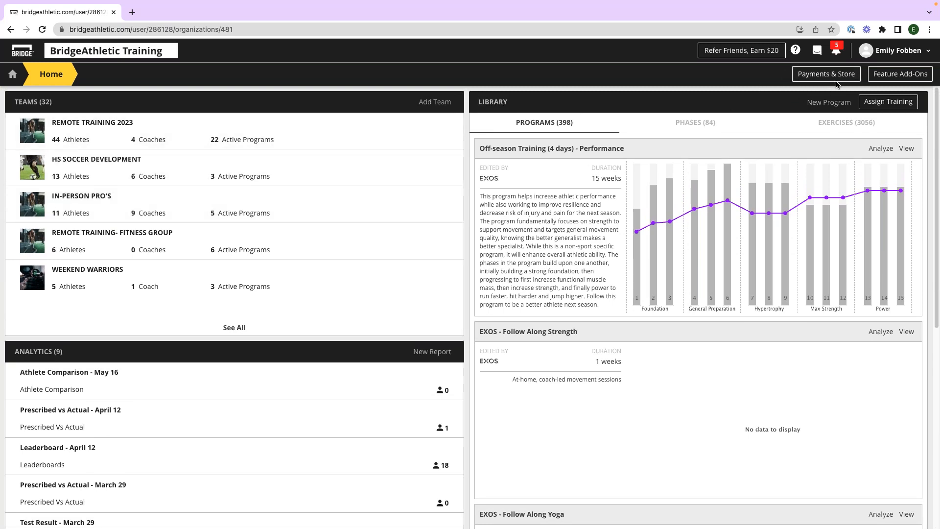
Open the store settings under Payments & Store and look over the published store page and its products.
click(823, 74)
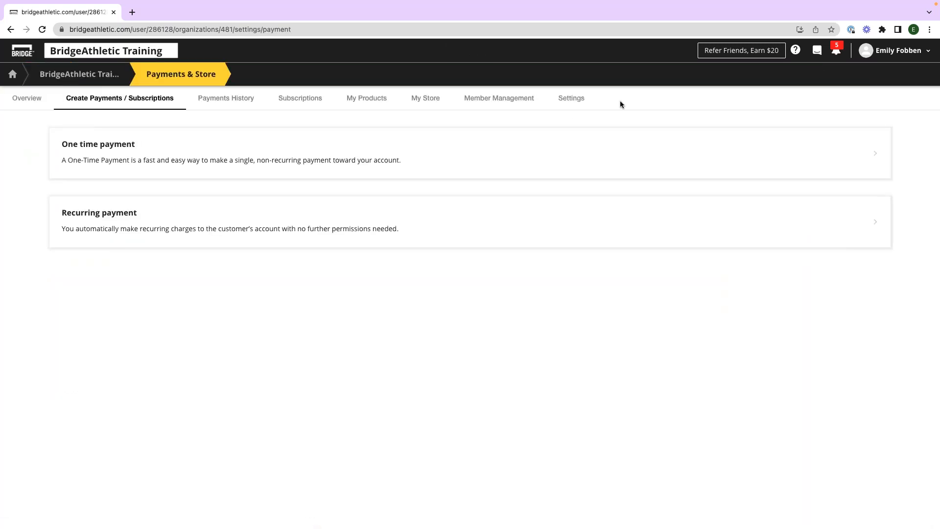
click(425, 104)
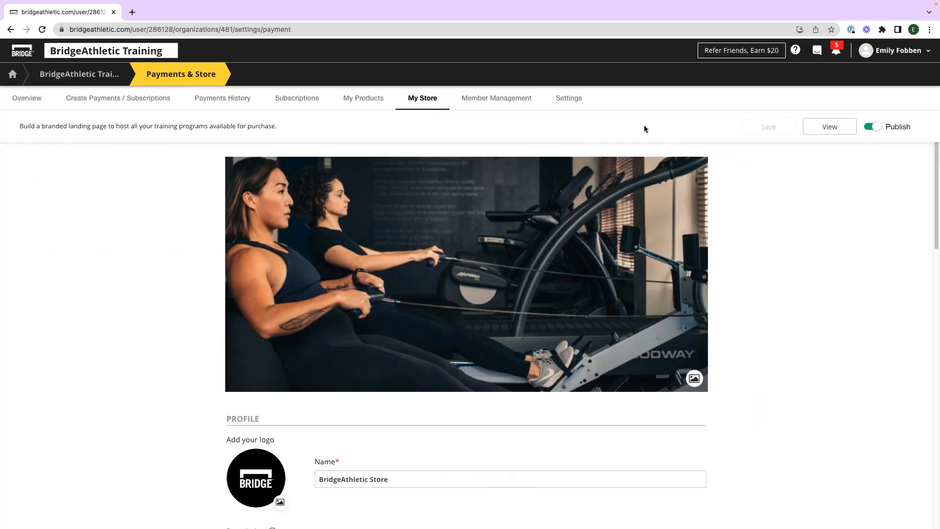
click(815, 128)
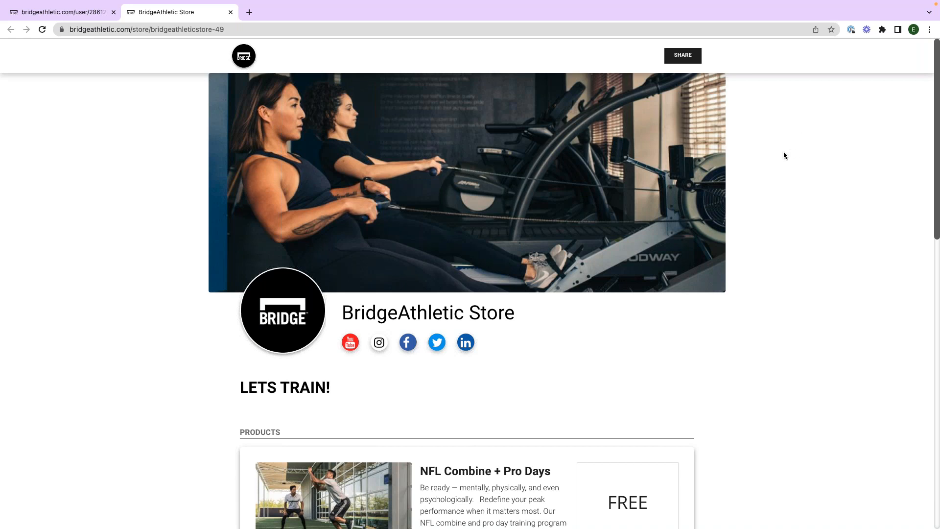
scroll(784, 152, down, 4)
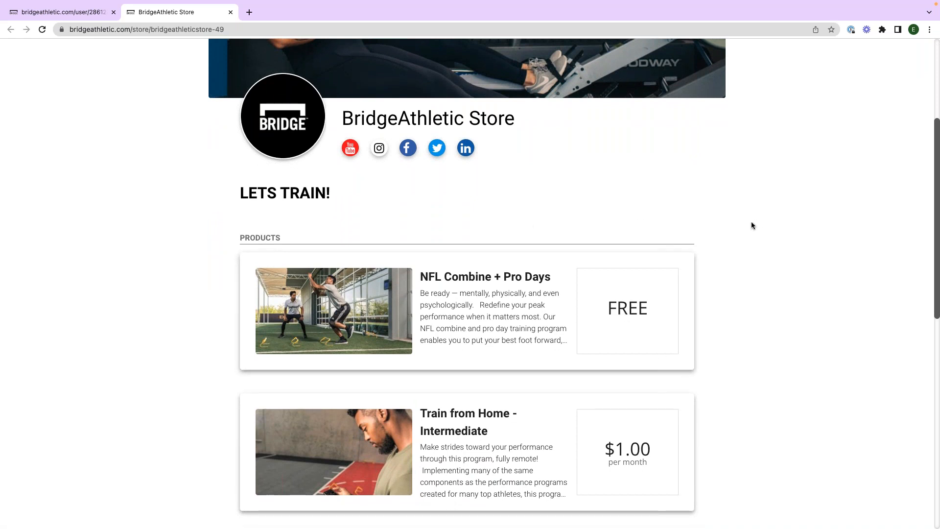
scroll(755, 217, down, 3)
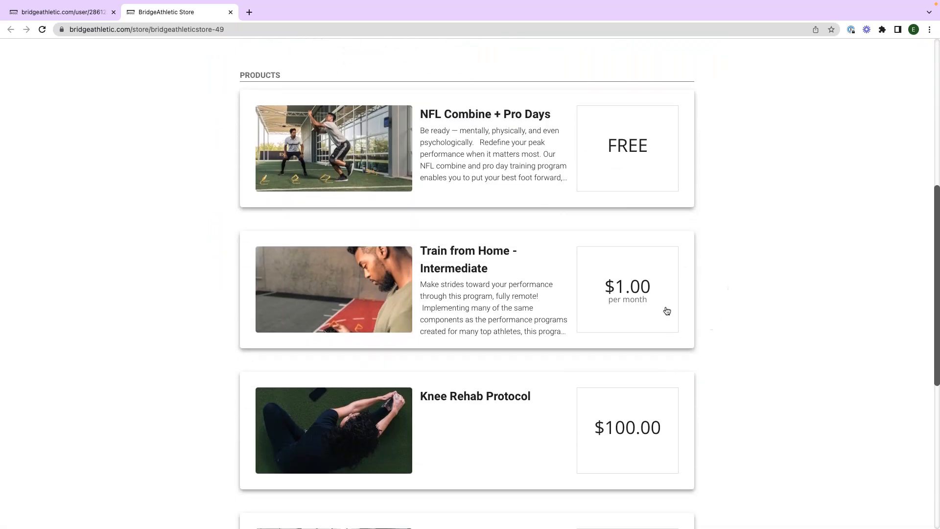
scroll(728, 247, down, 7)
scroll(728, 248, up, 10)
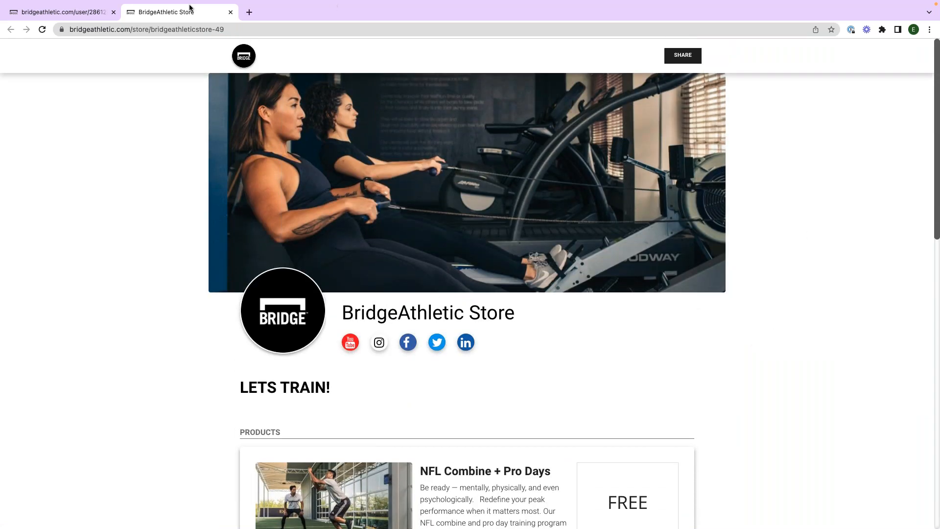
Go back to the store settings, view the My Products list, and return to the organization's home page.
click(87, 11)
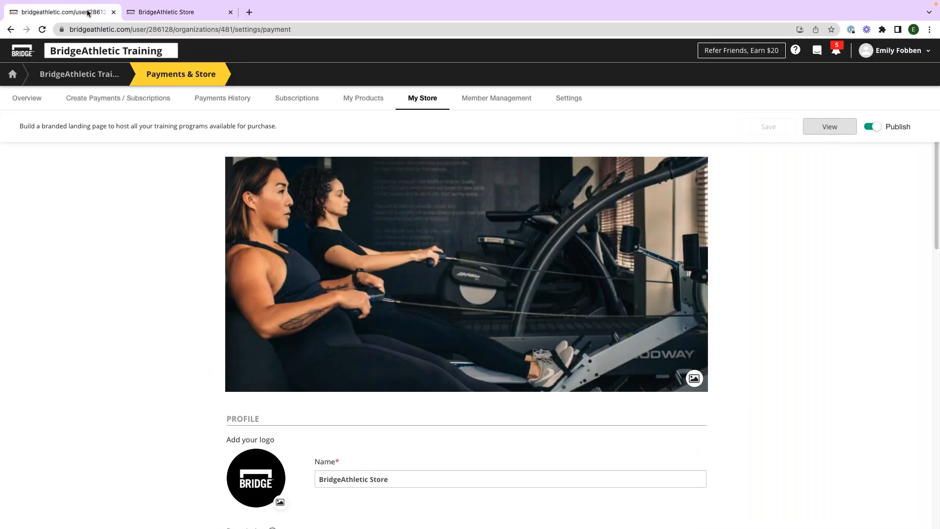
click(350, 99)
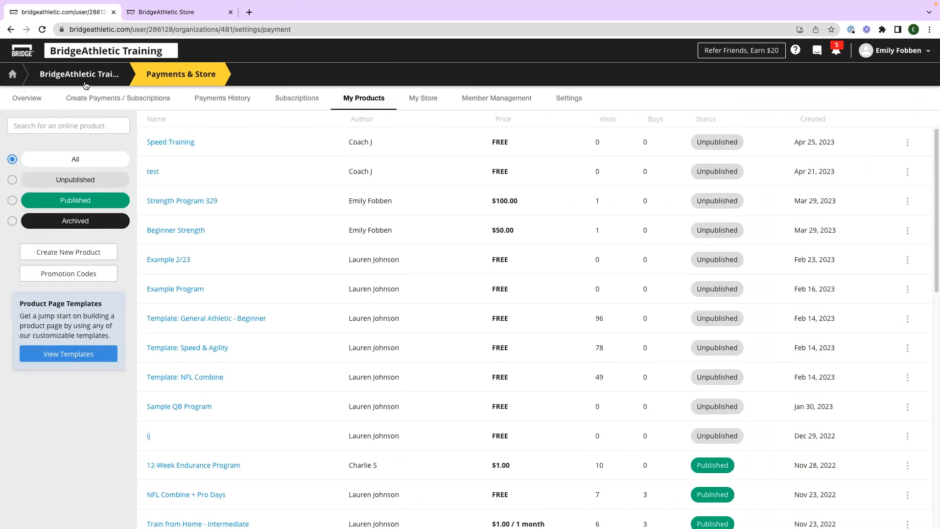
click(81, 75)
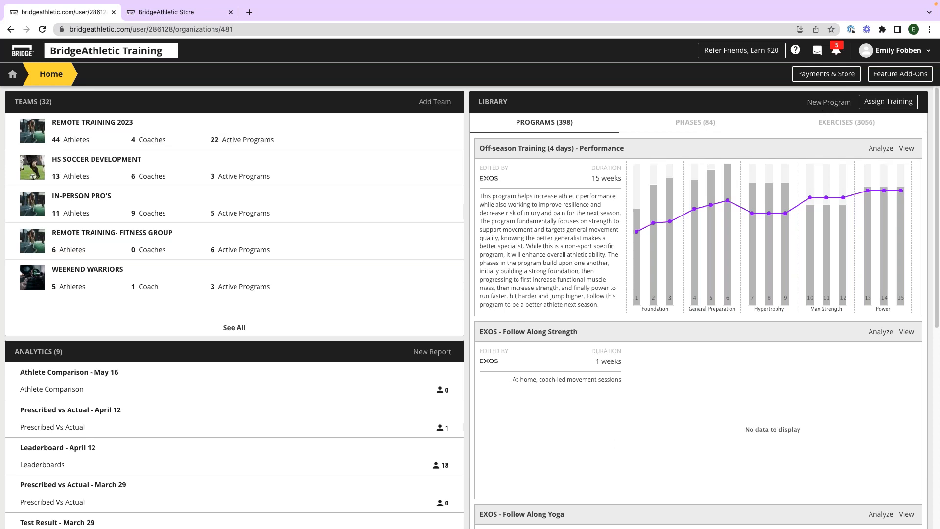
Open the library and look through its programs, phases, workouts, blocks and exercises lists.
click(492, 102)
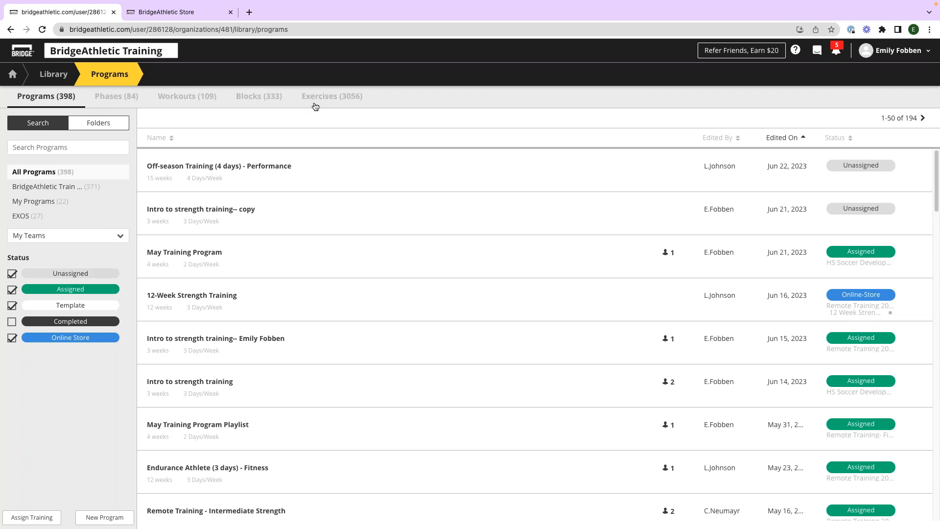
click(129, 97)
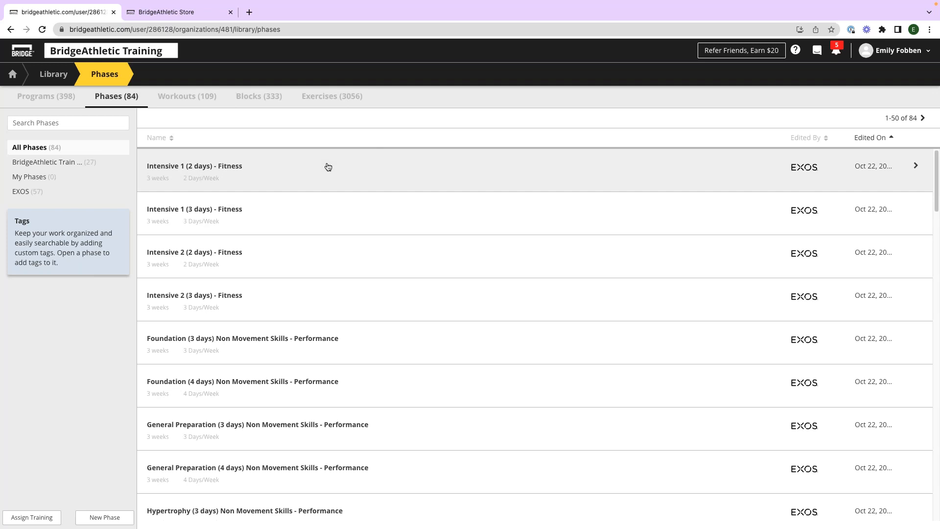
click(188, 98)
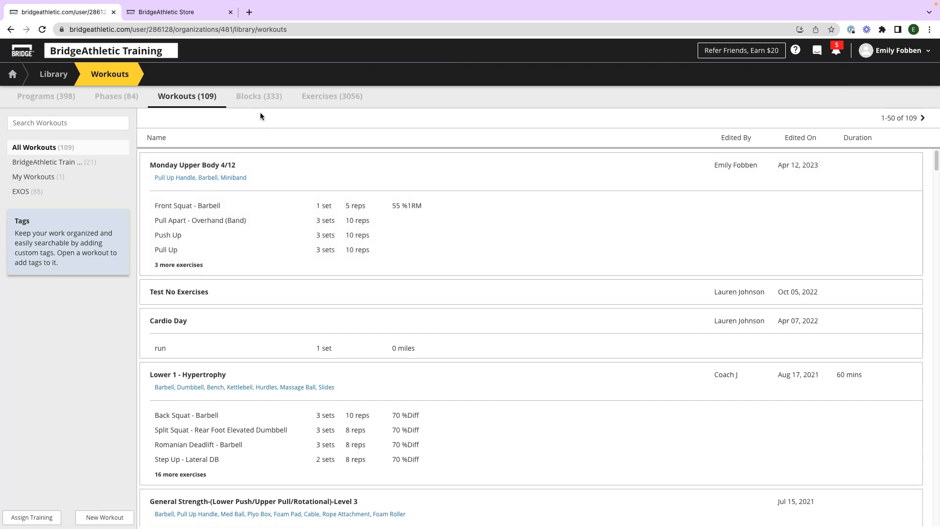
click(257, 101)
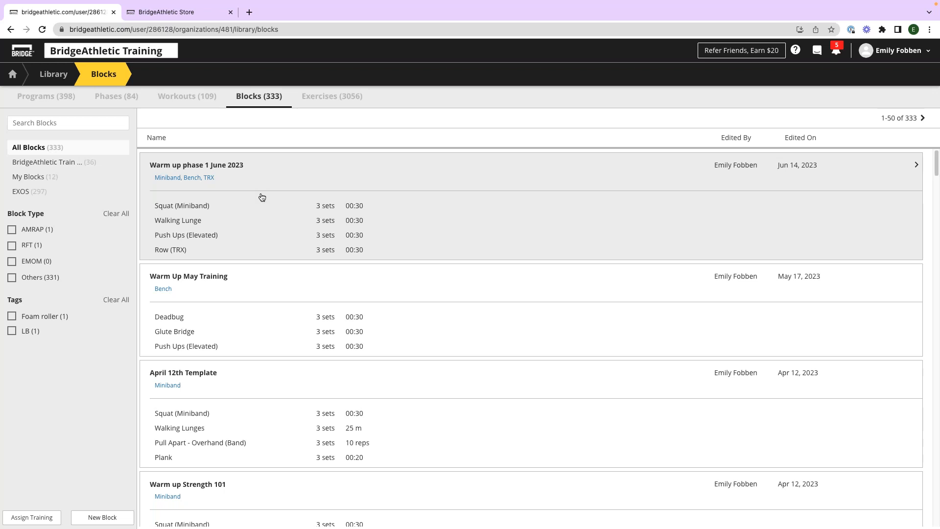
click(332, 97)
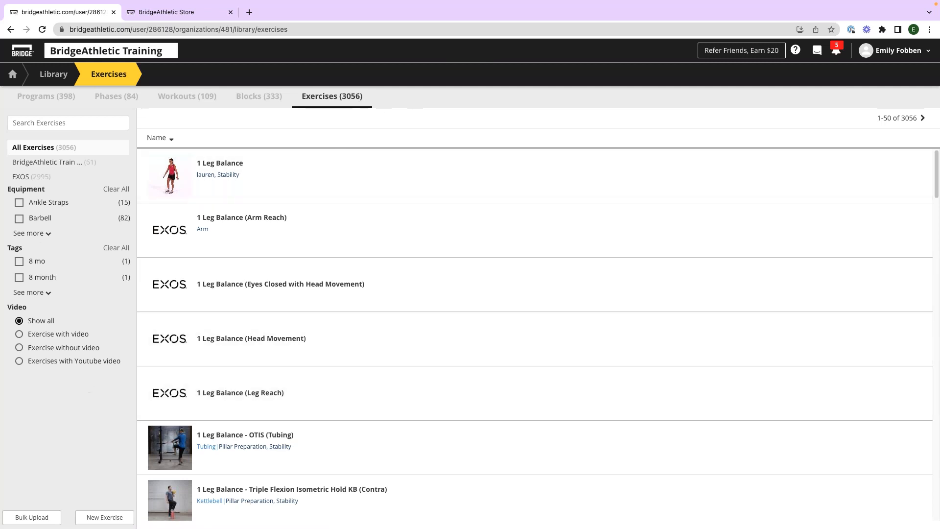
Create a new exercise named "Resistance Band Row" in the exercise library.
click(84, 522)
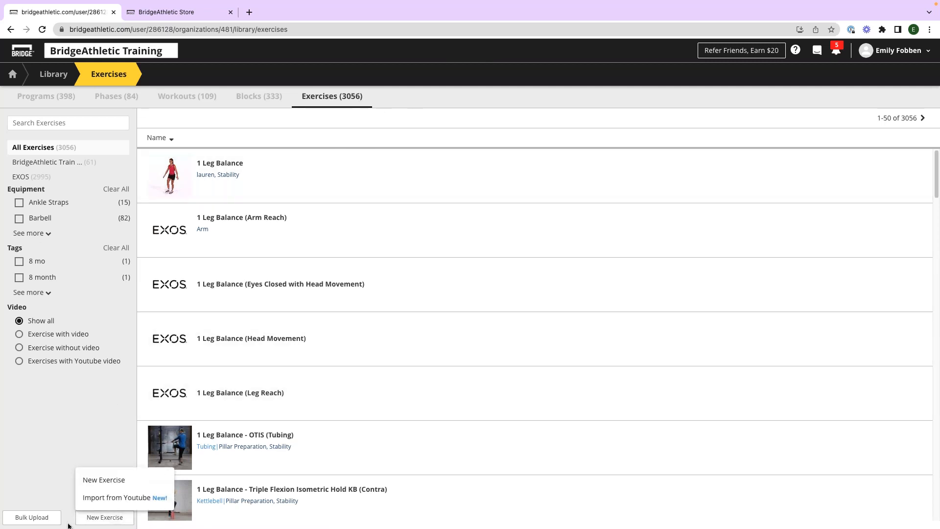
click(116, 479)
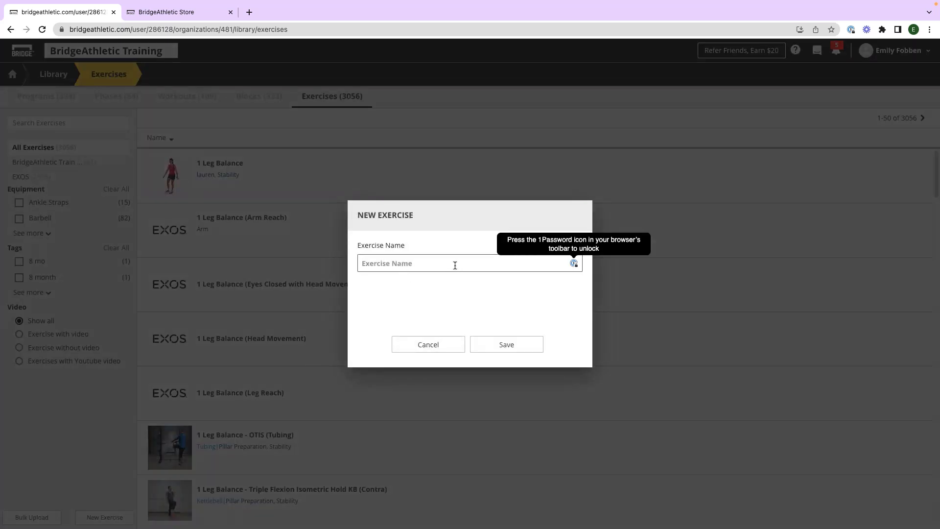
text(Resistance Band )
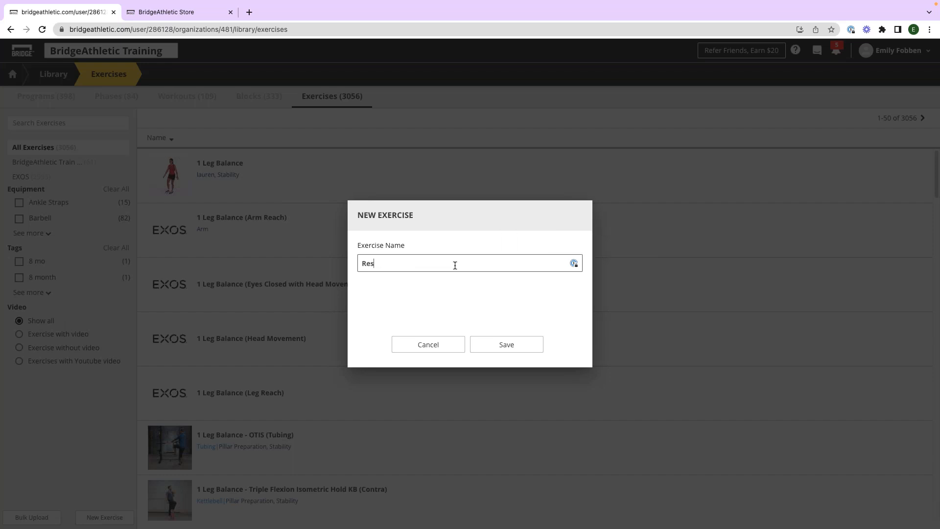
text(Row)
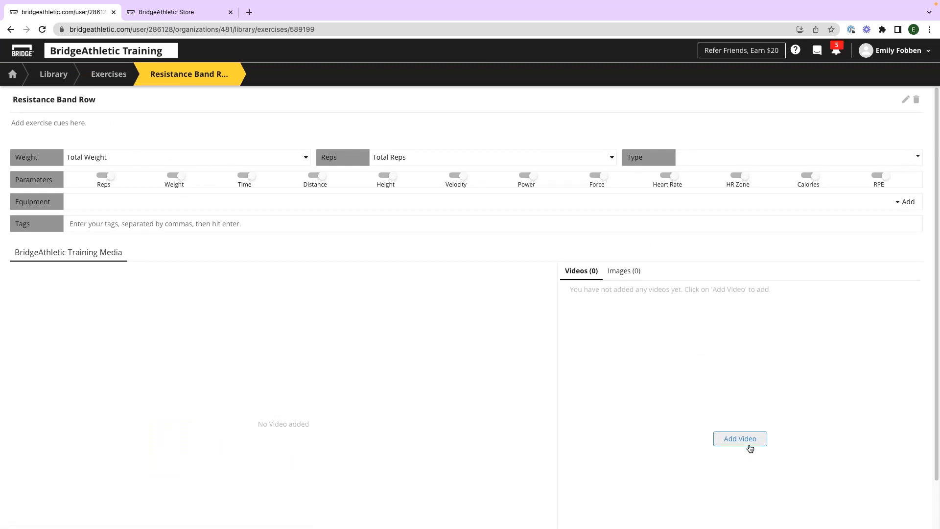
View the options for adding a video to the new exercise, close them, and return to the exercises list.
scroll(742, 392, down, 2)
click(748, 394)
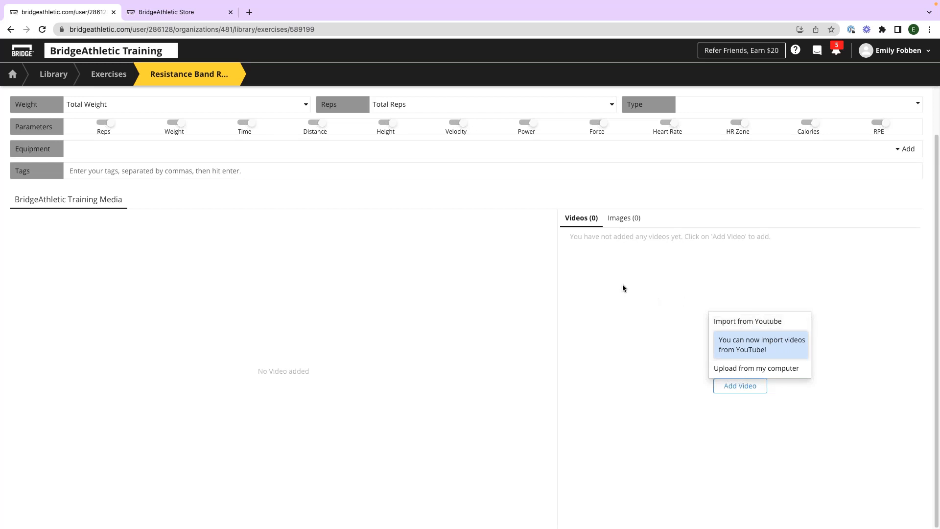
click(666, 303)
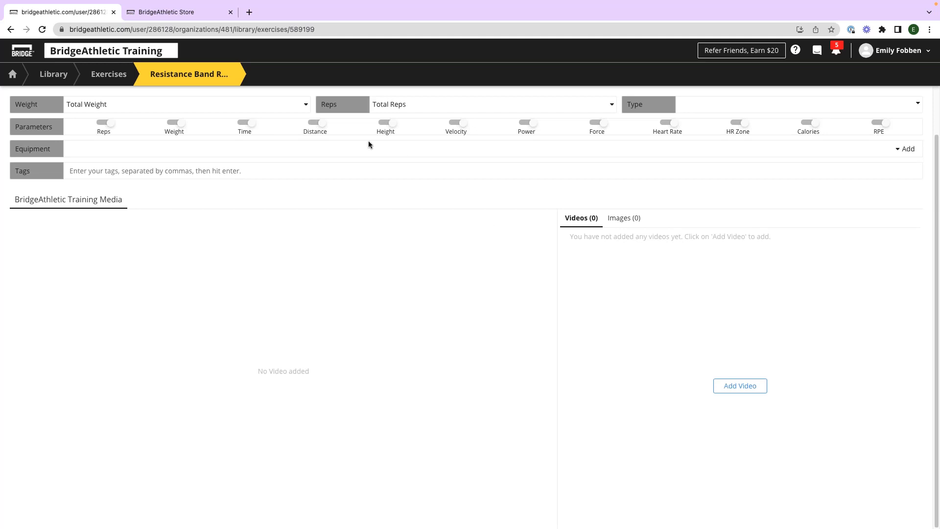
click(117, 76)
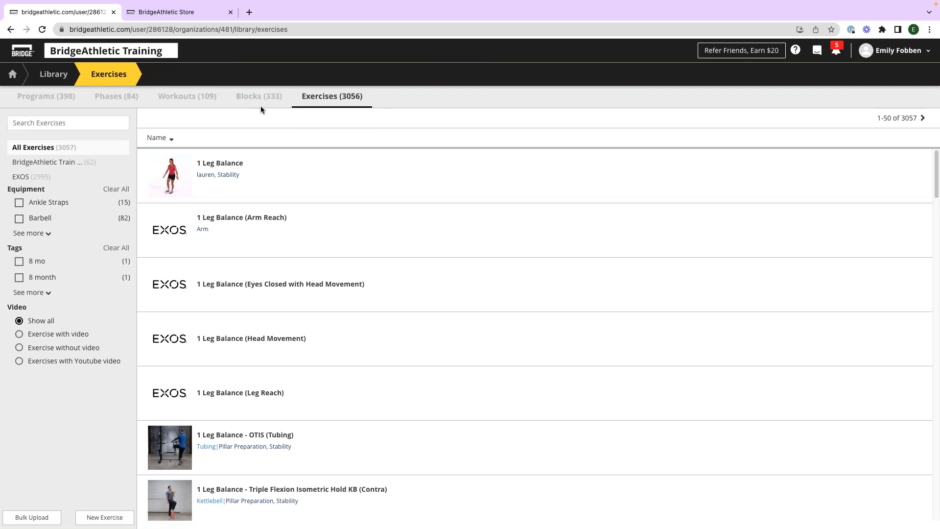
Open the library's programs list, include completed programs in the status filter, and look through the entries.
click(65, 97)
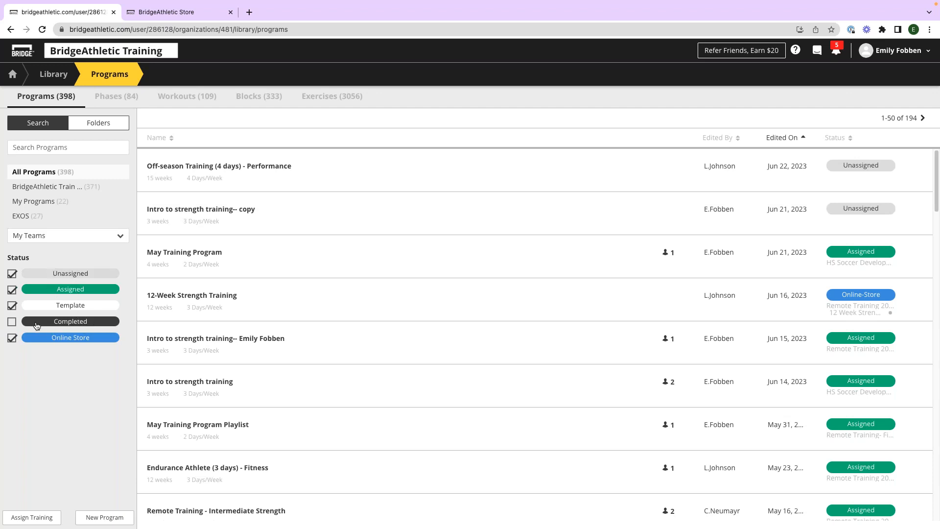
click(13, 322)
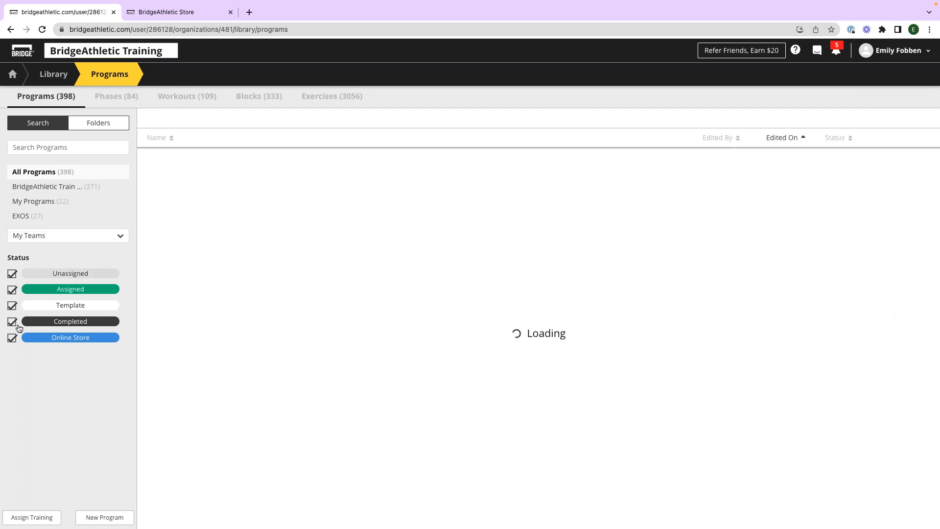
scroll(365, 333, down, 5)
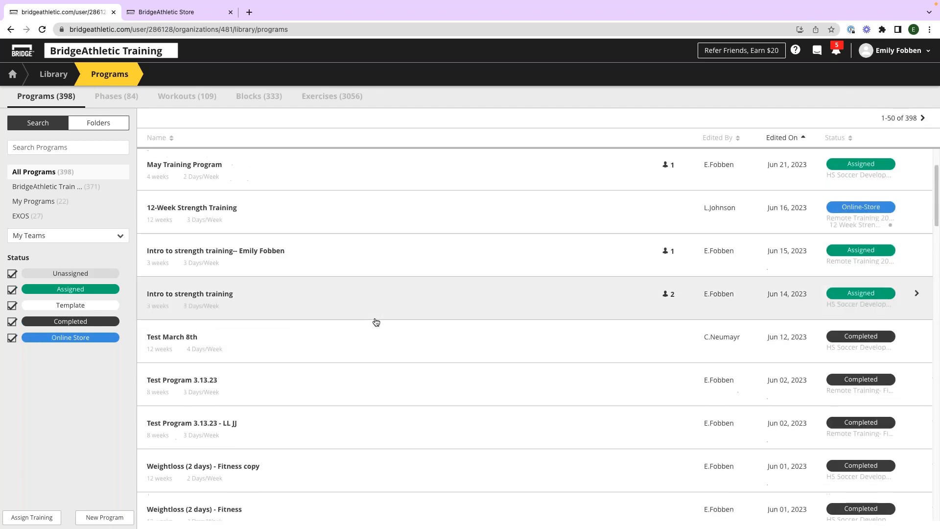
scroll(343, 198, up, 1)
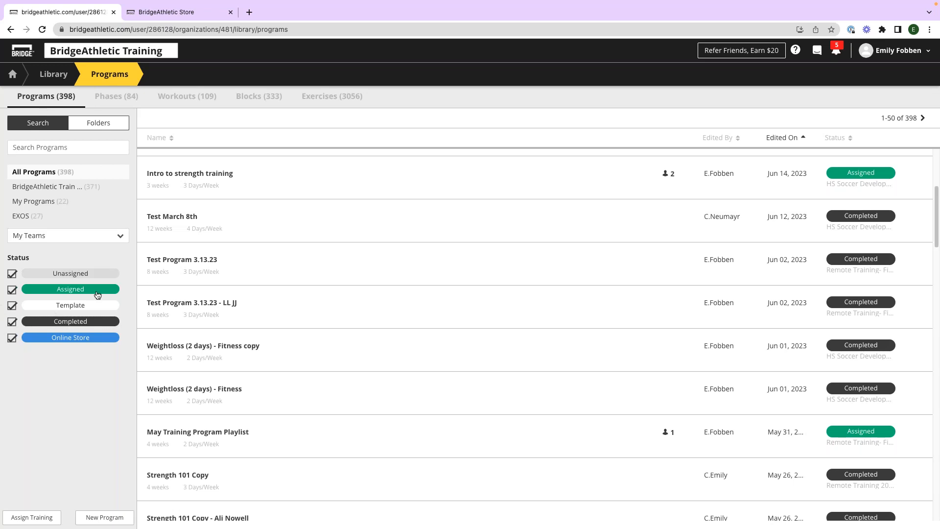
Open the "Test March 8th" program, look at its available actions, and return to the programs list.
click(472, 234)
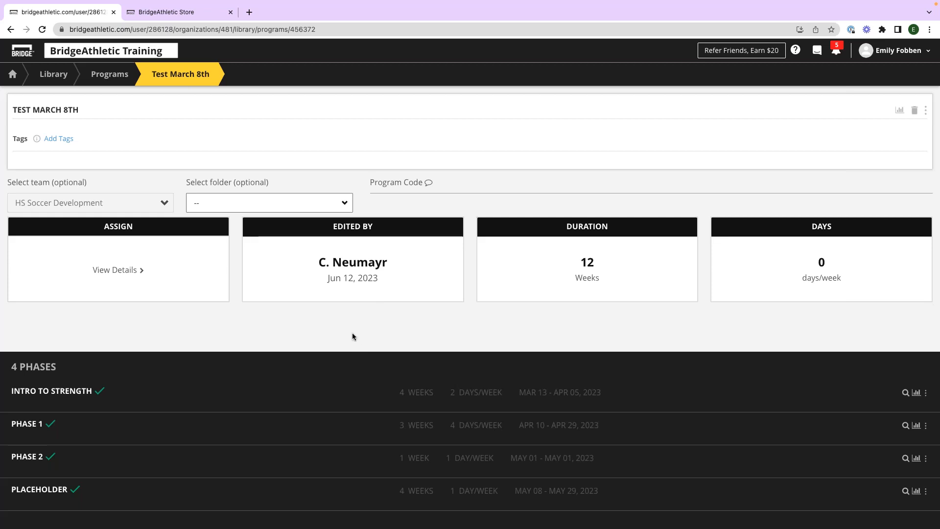
click(926, 110)
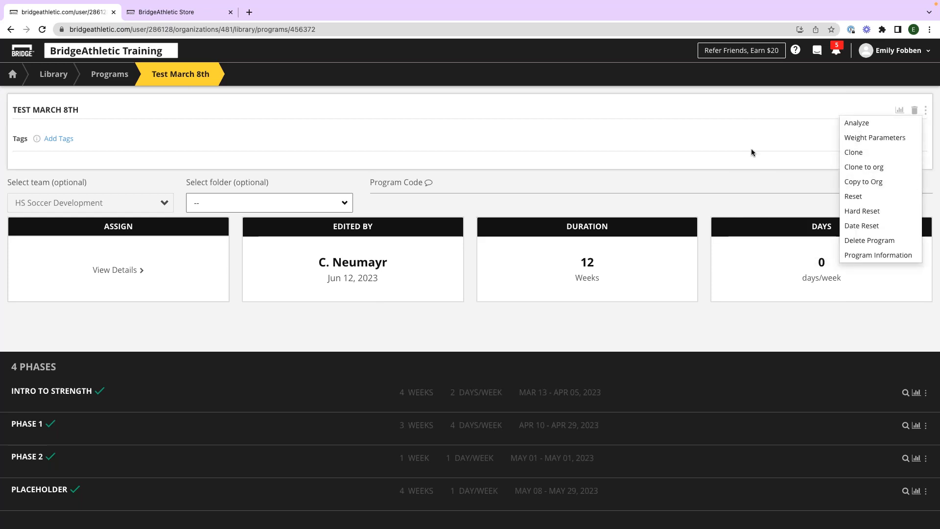
click(609, 164)
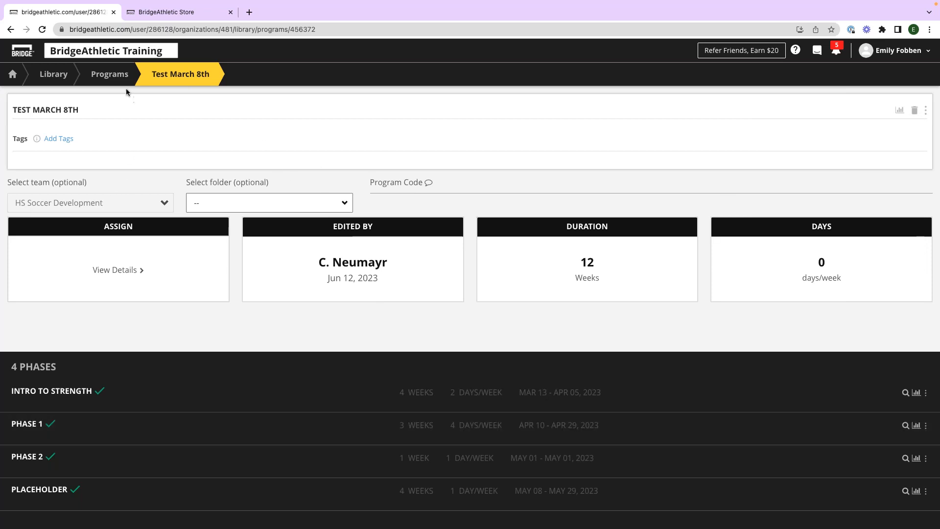
click(118, 76)
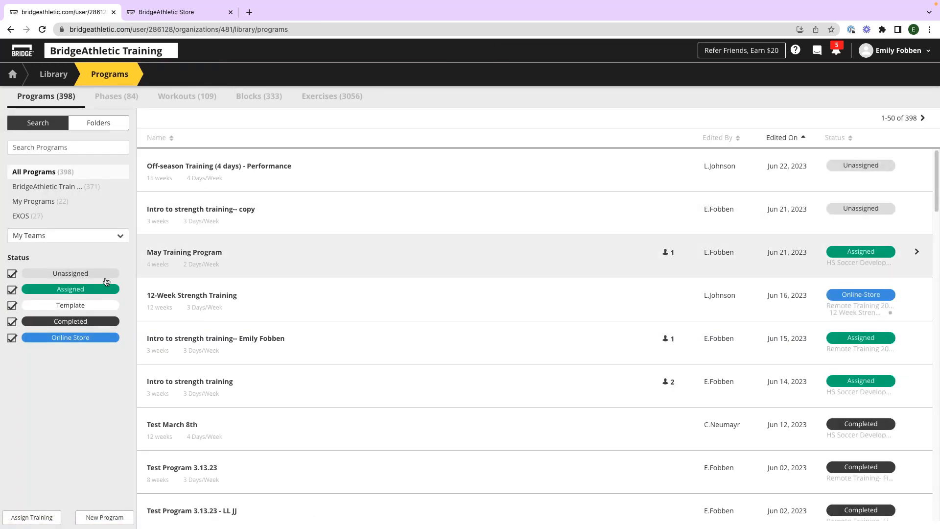
Filter the programs list by status to show only assigned programs.
click(12, 273)
click(12, 305)
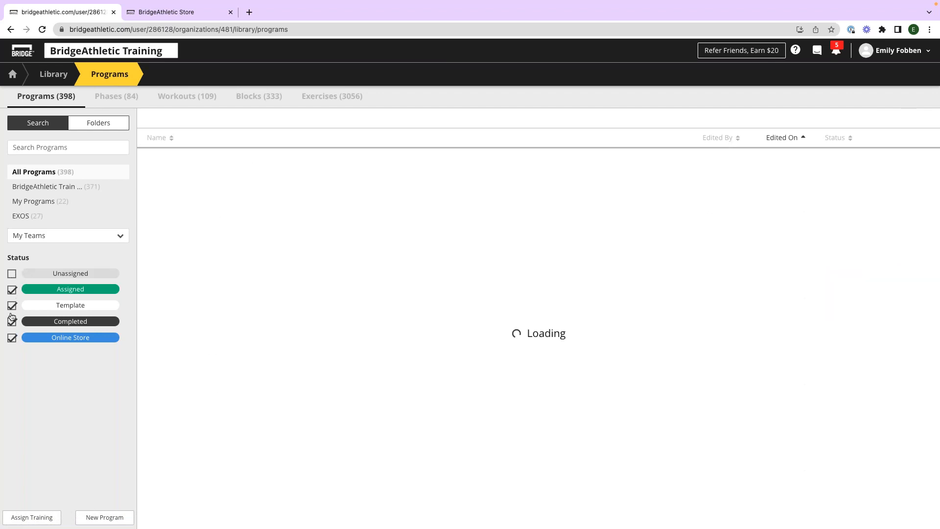
click(12, 321)
click(12, 338)
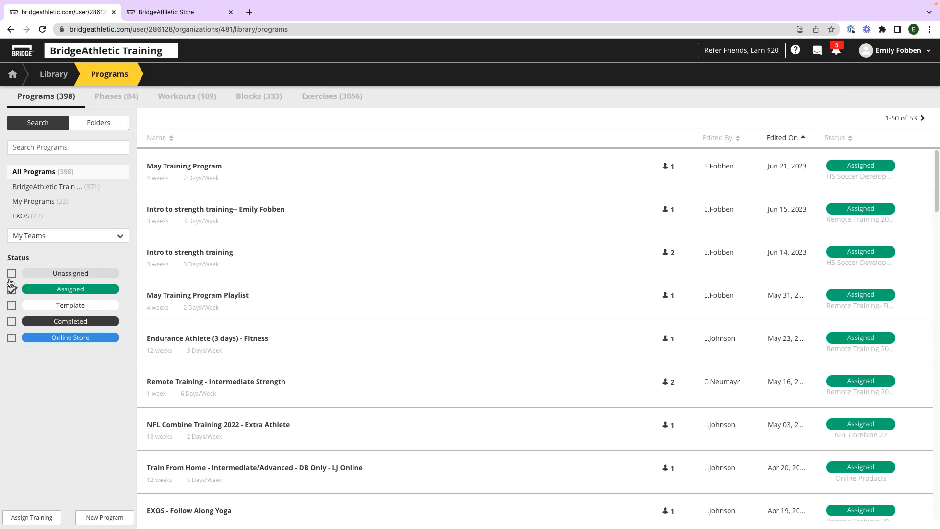
Include unassigned, online store and template programs in the status filter again.
click(11, 274)
click(11, 338)
click(12, 305)
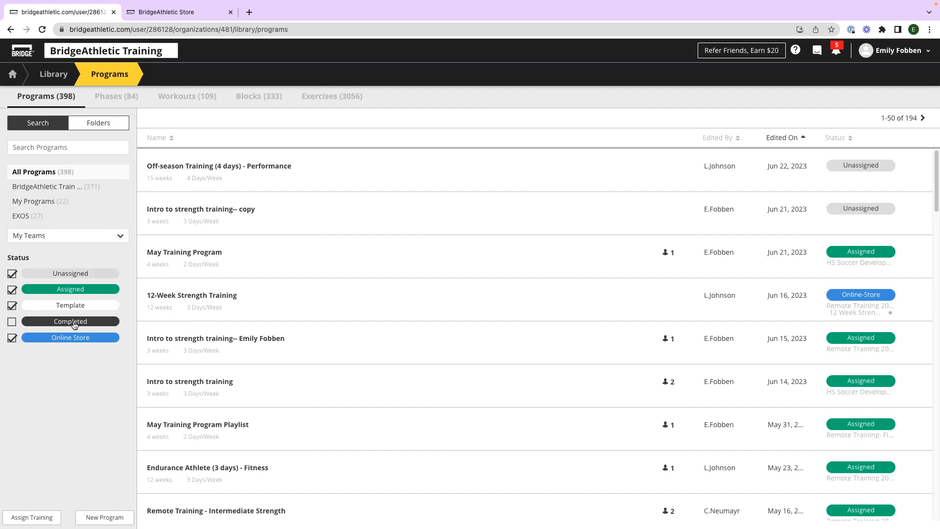
View the programs belonging to the organization, those under My Programs, and the EXOS programs in turn.
click(69, 188)
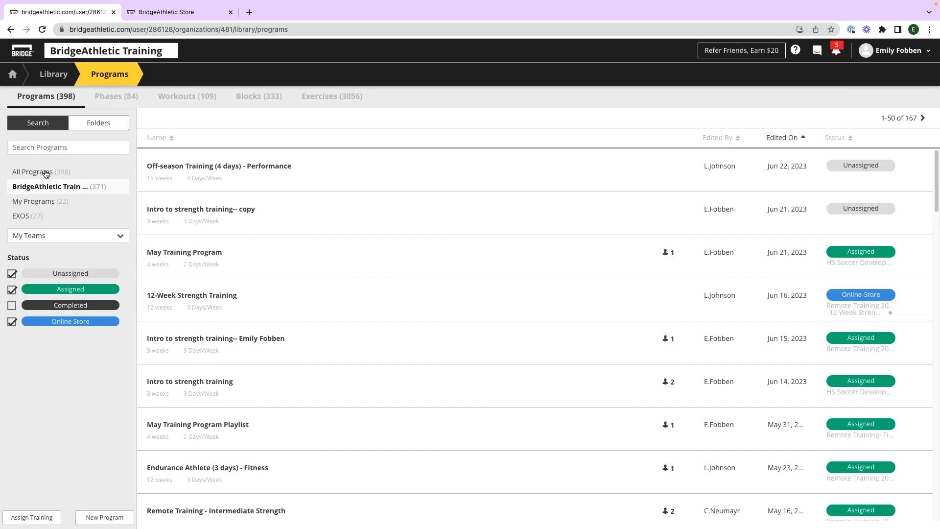
click(60, 202)
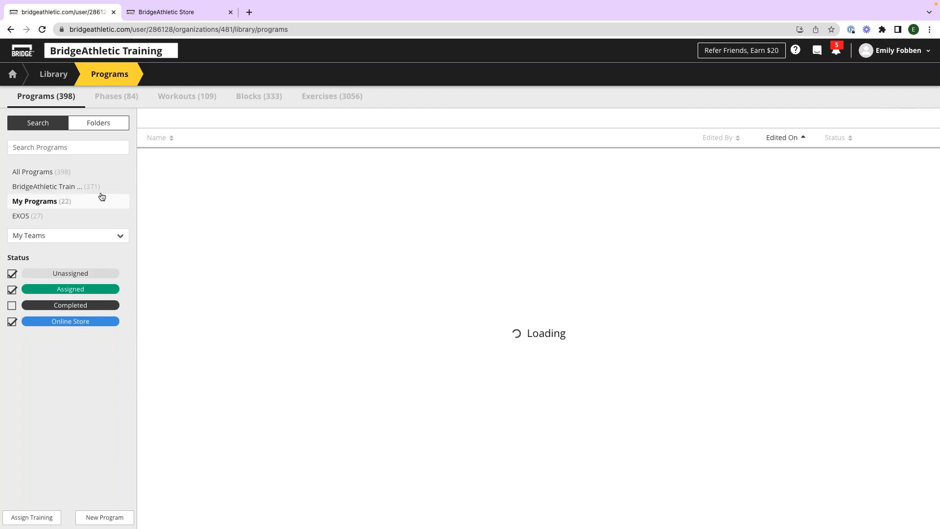
click(32, 216)
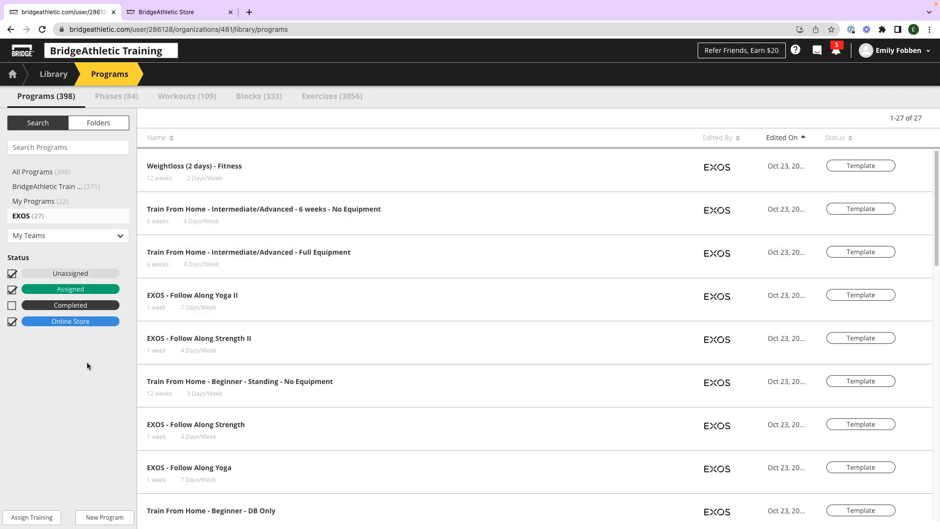
Create a new program named "Webinar 7/12 Program Build".
click(104, 518)
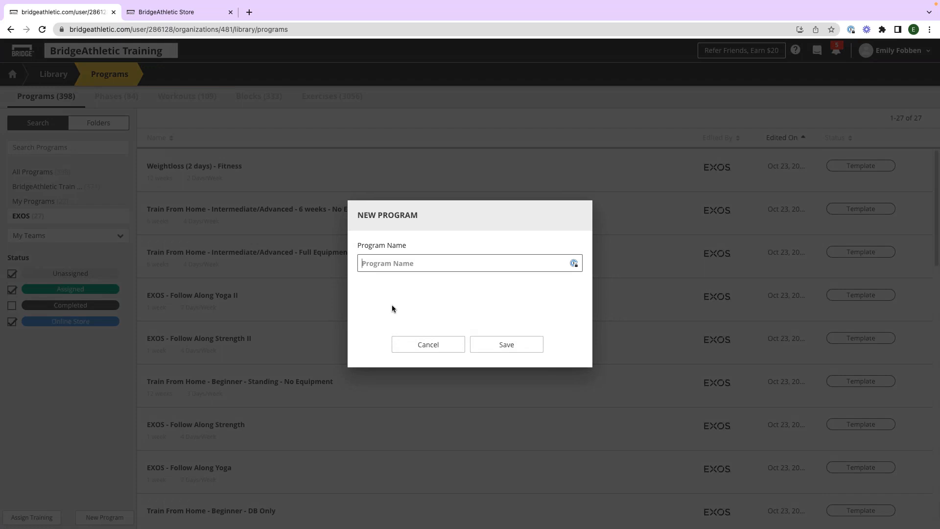
text(Webinar 7/12 Program Build)
click(492, 352)
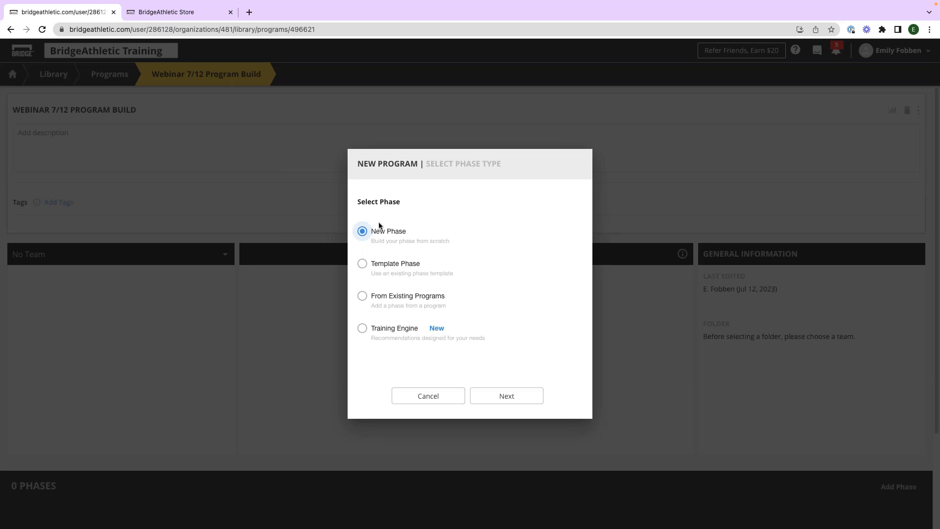
Add a new phase built from scratch, named "Intro to Strength Training", to the program.
click(517, 401)
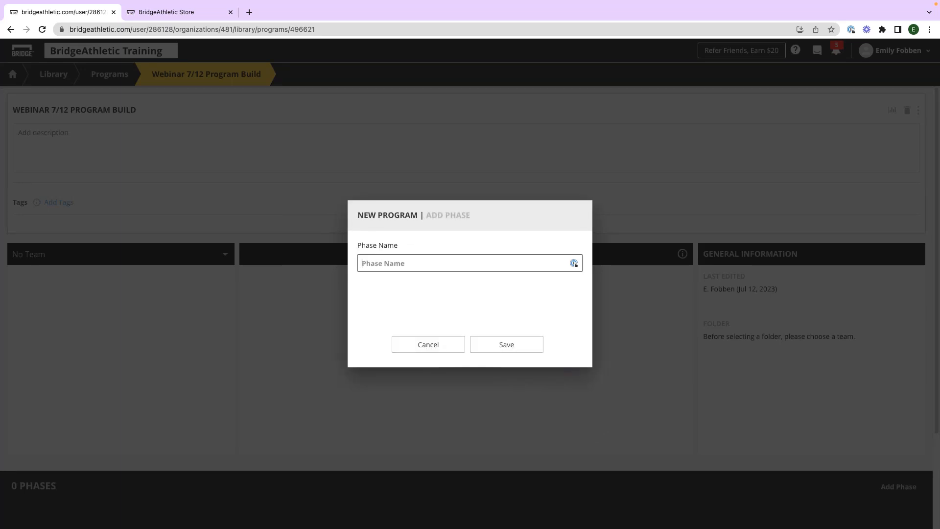
text(Intro to Strength Training)
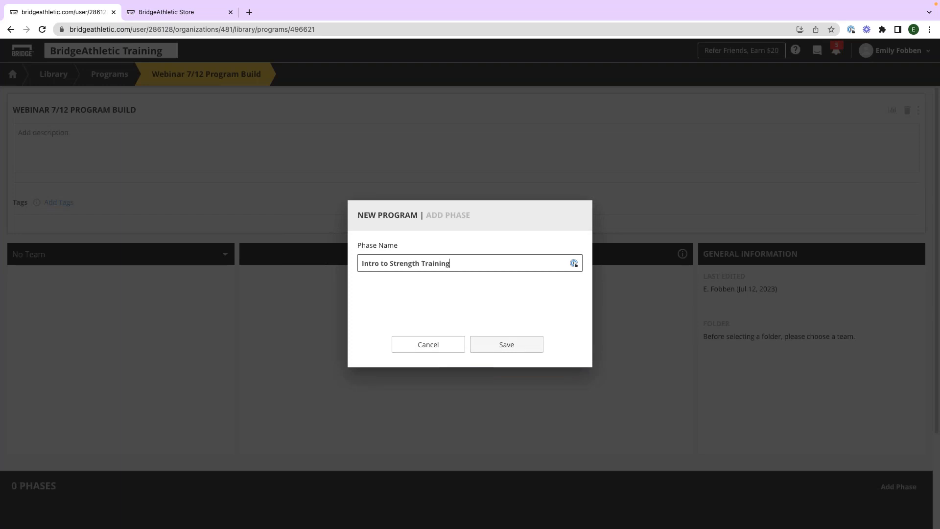
click(513, 346)
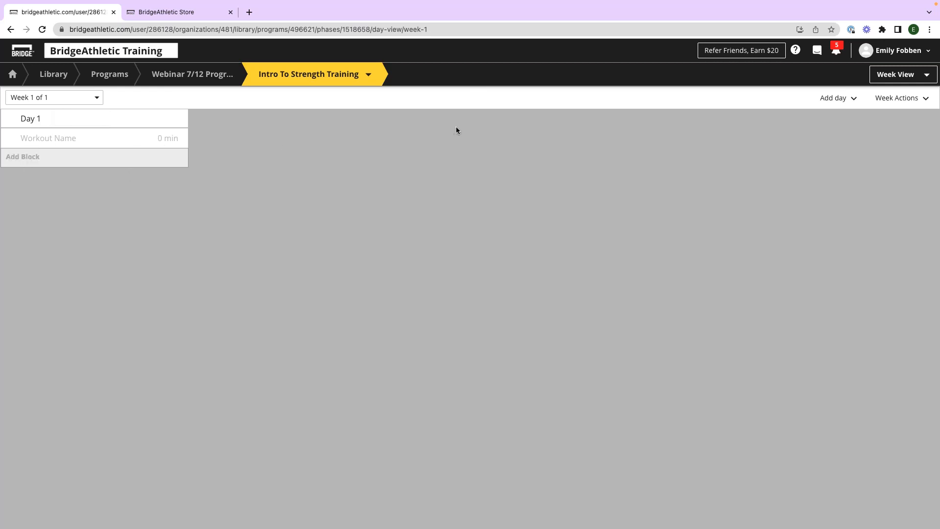
Add two more days to week 1 as new, empty workouts.
click(833, 99)
click(835, 136)
click(837, 99)
click(838, 135)
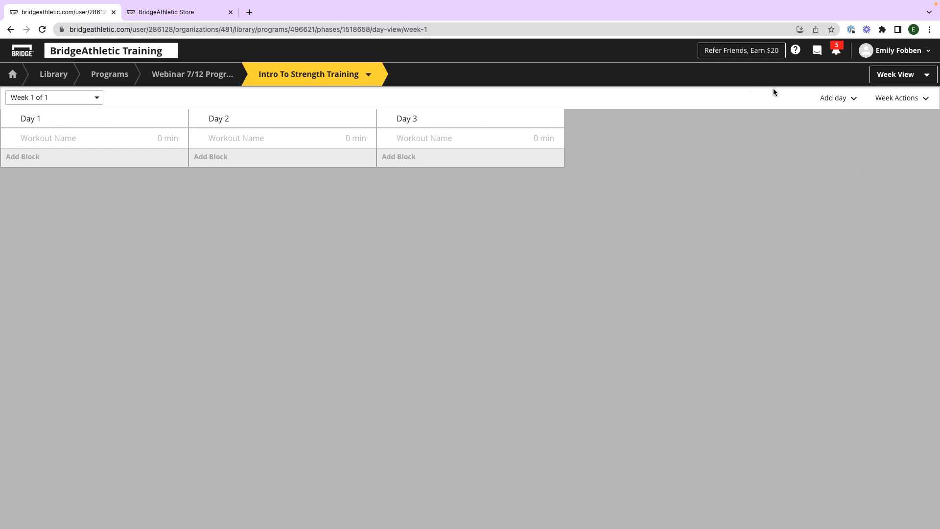
Add a fourth day using the "Monday Upper Body 4/12" workout from My Templates and look over its content.
click(853, 99)
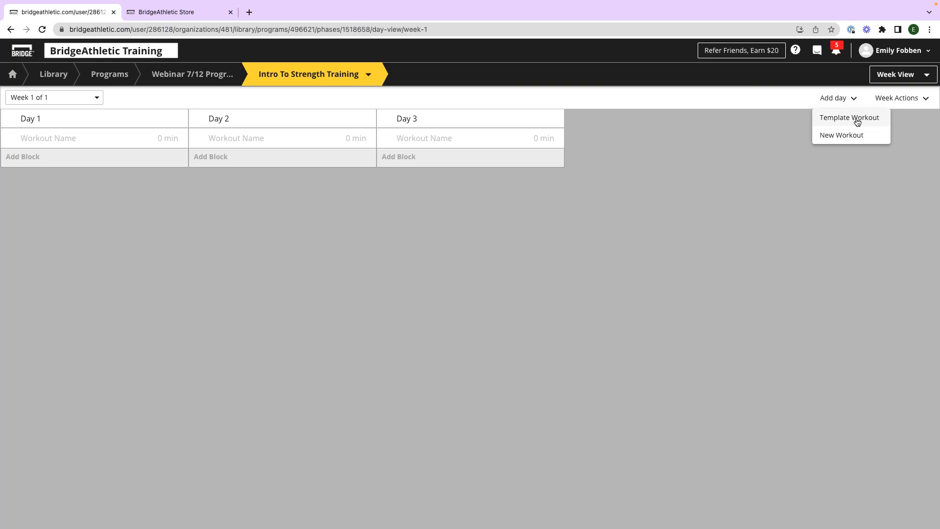
click(857, 122)
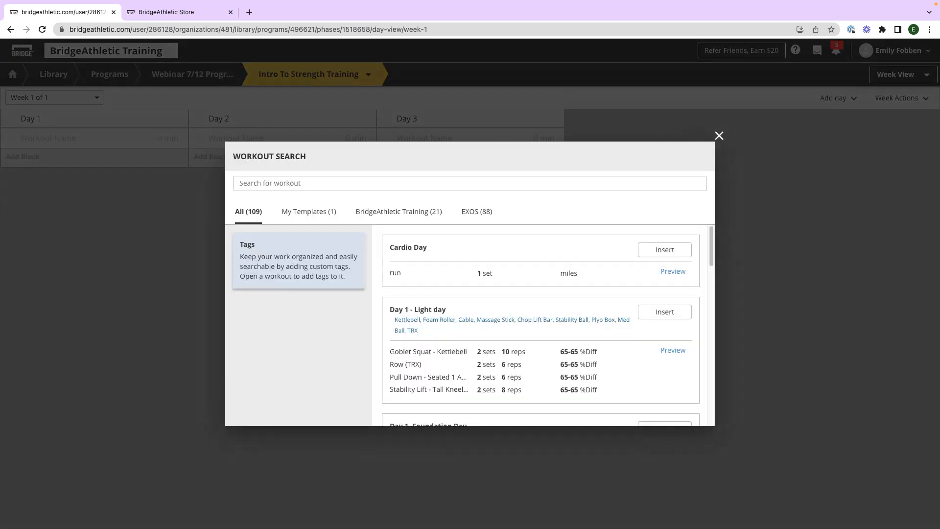
click(292, 214)
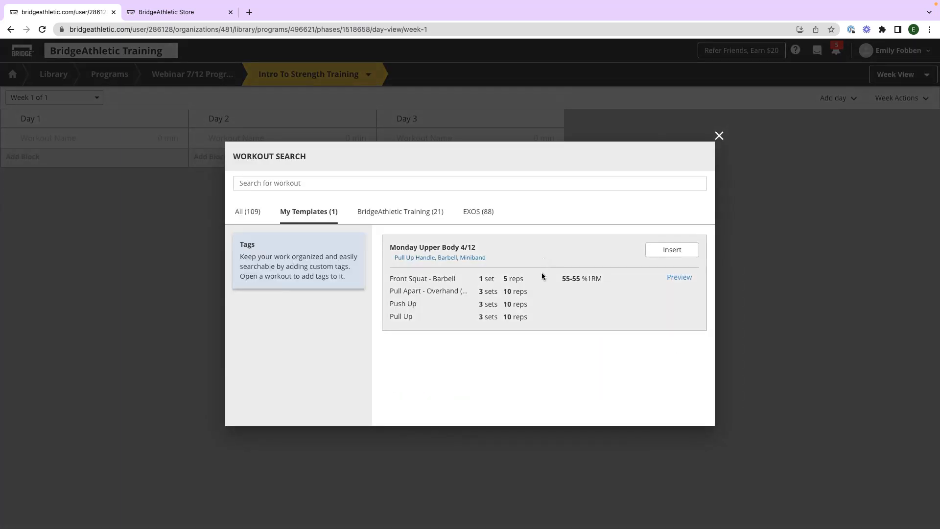
click(666, 252)
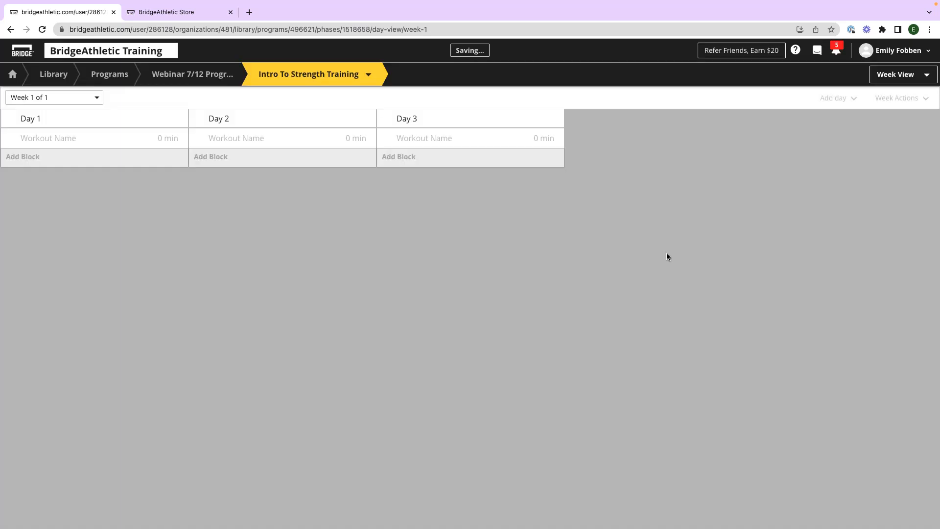
click(572, 159)
scroll(624, 198, down, 1)
scroll(624, 198, up, 1)
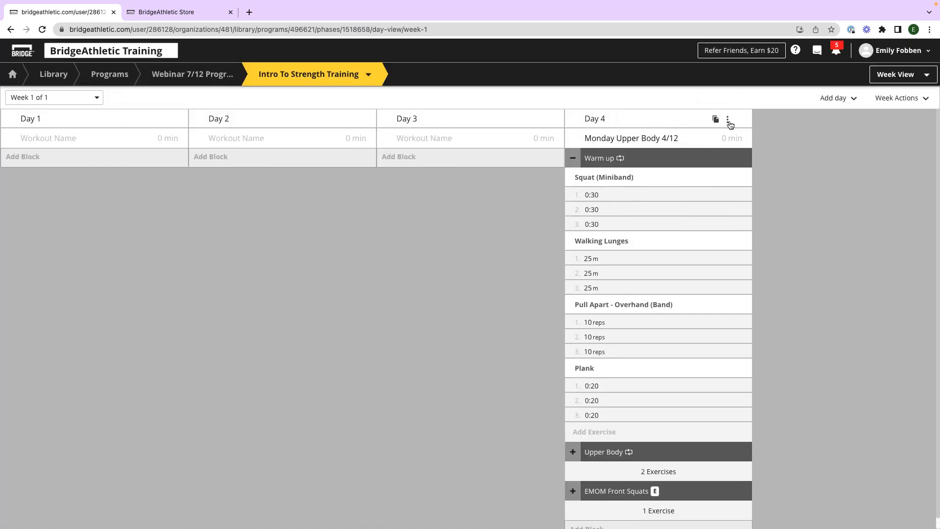
Delete the Day 4 workout from the week and confirm the deletion.
click(728, 122)
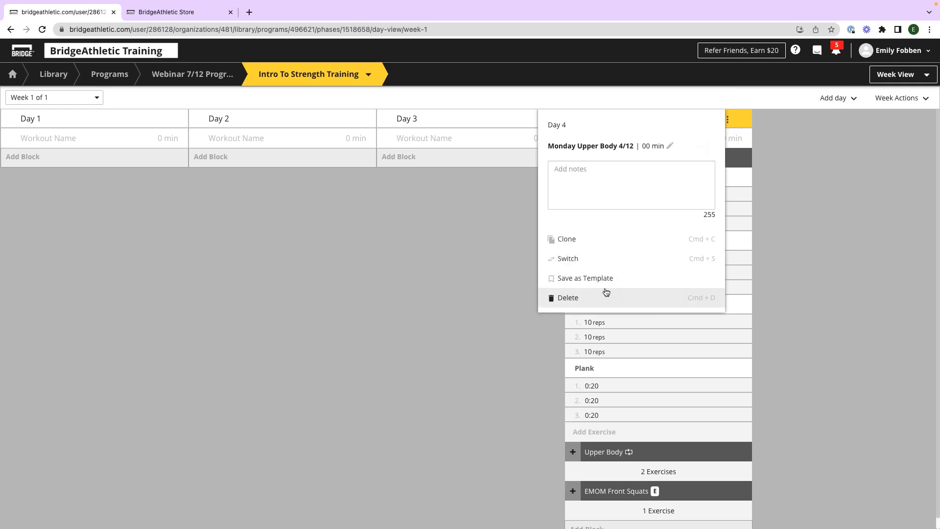
click(601, 303)
click(504, 333)
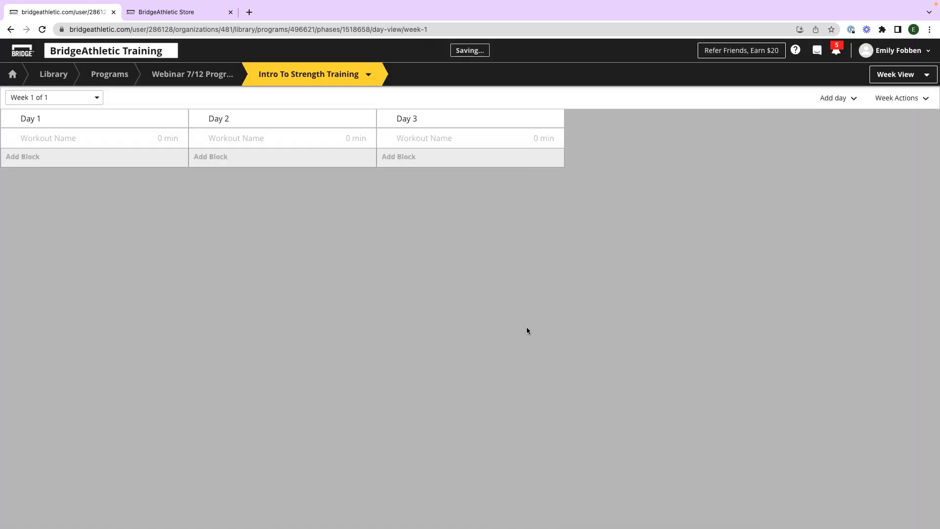
Name the Day 1 workout "Day 1 Full Body" and set its duration to 60 minutes.
click(44, 120)
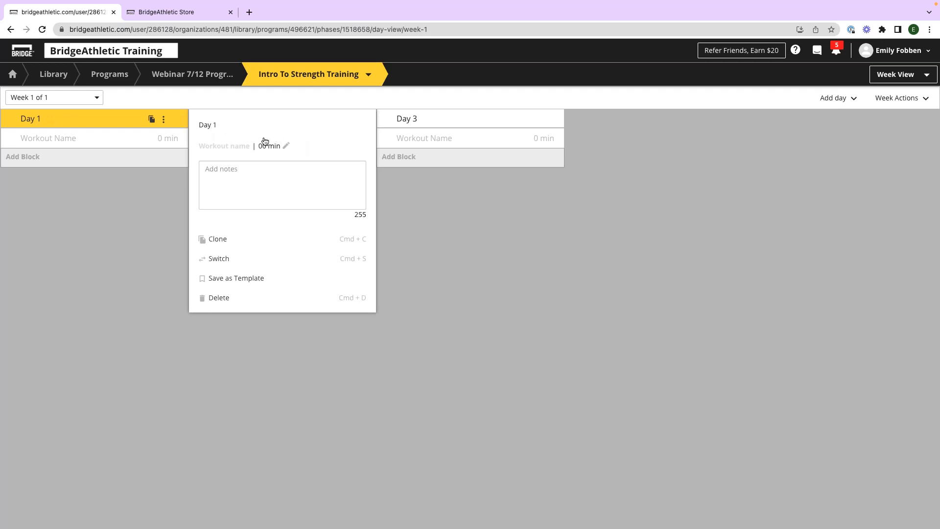
click(286, 146)
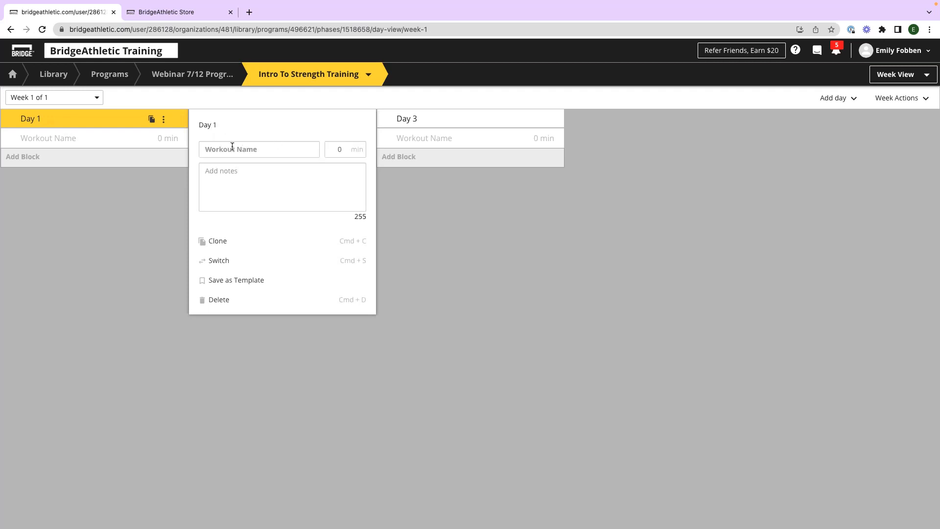
click(243, 150)
text(Day 1 M)
key(BackSpace)
text(Ful l Body)
key(Tab)
text(60)
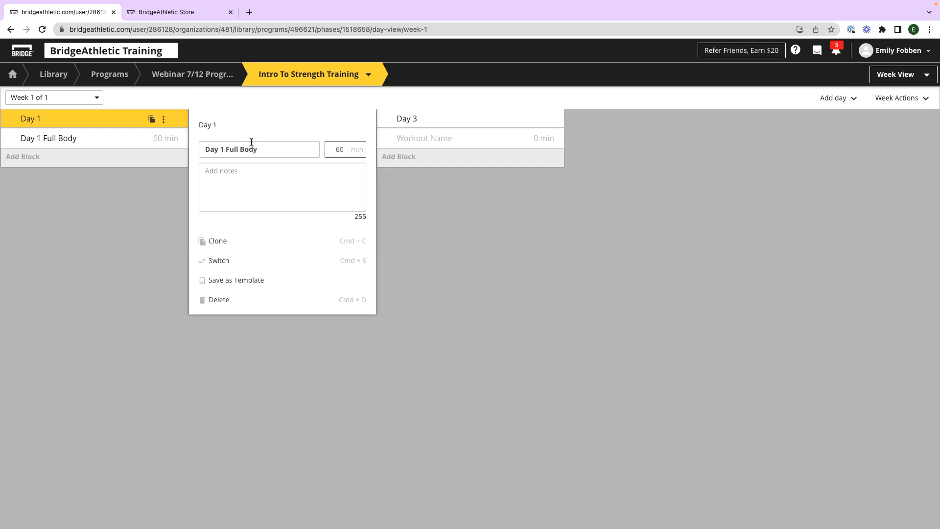
click(207, 173)
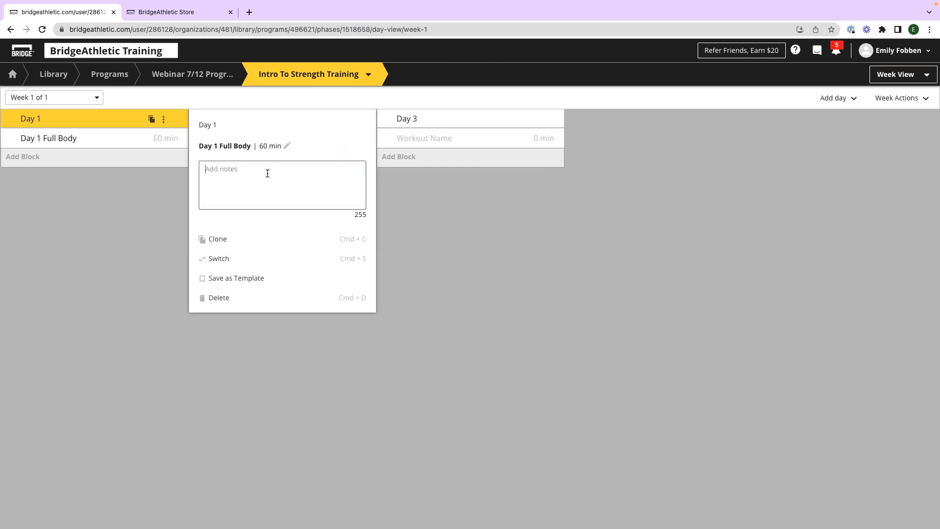
click(151, 236)
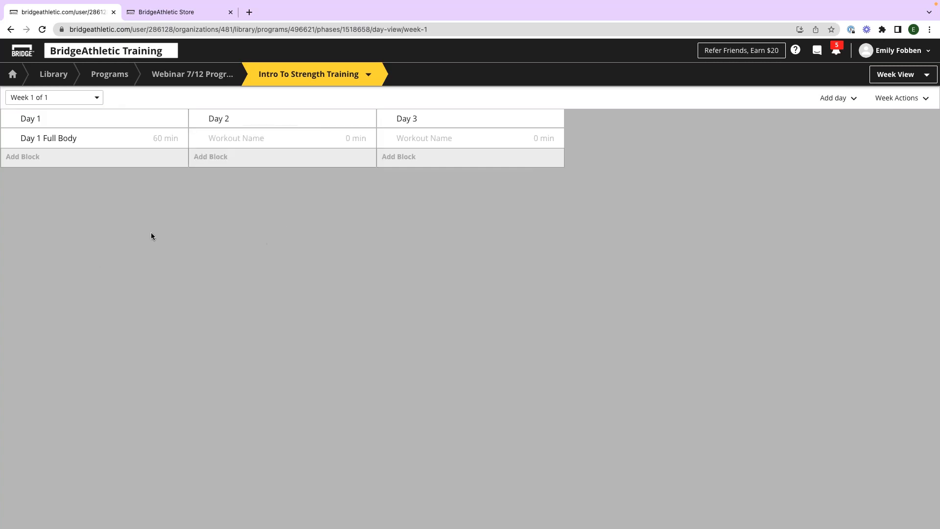
Add a new standard block named "Warm Up" to Day 1.
click(33, 157)
mouse_move(38, 178)
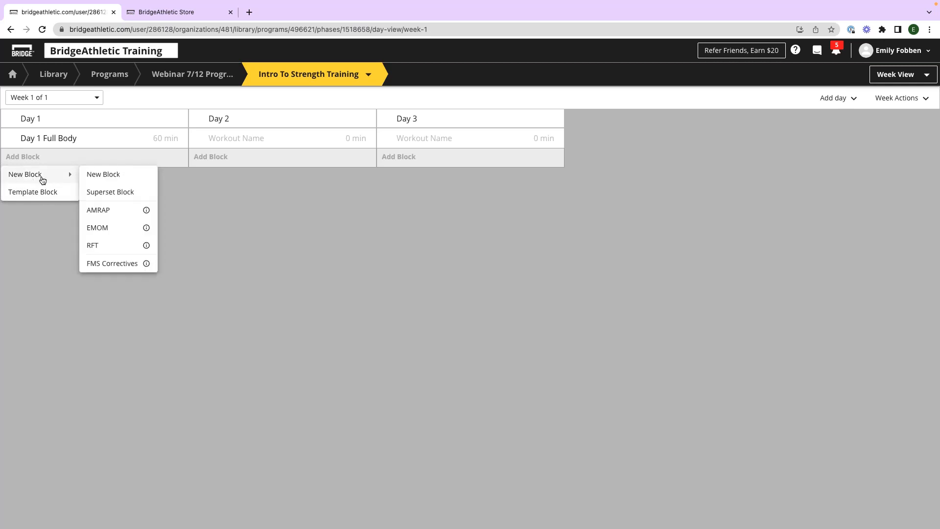
click(100, 175)
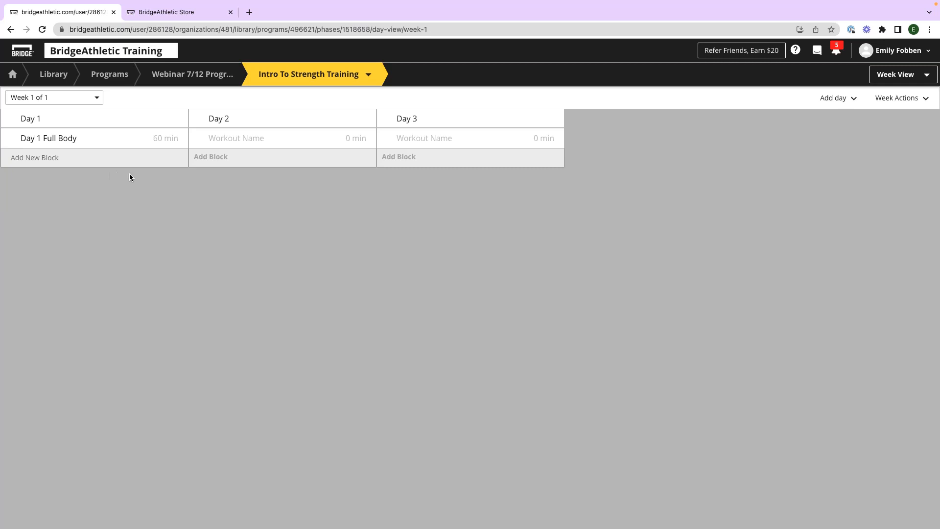
text(Warm Up)
key(Return)
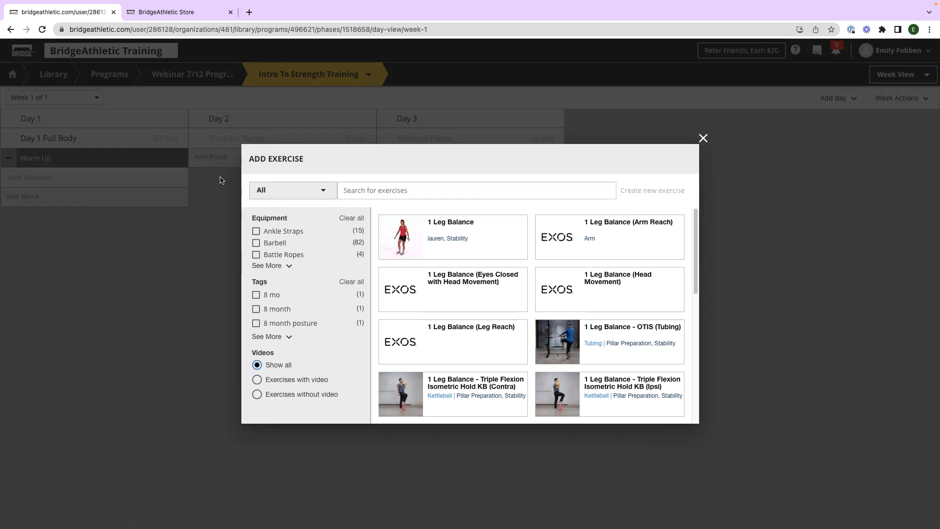
Search the exercises for "squat" and select Squat (Miniband) for the Warm Up block.
scroll(662, 284, down, 4)
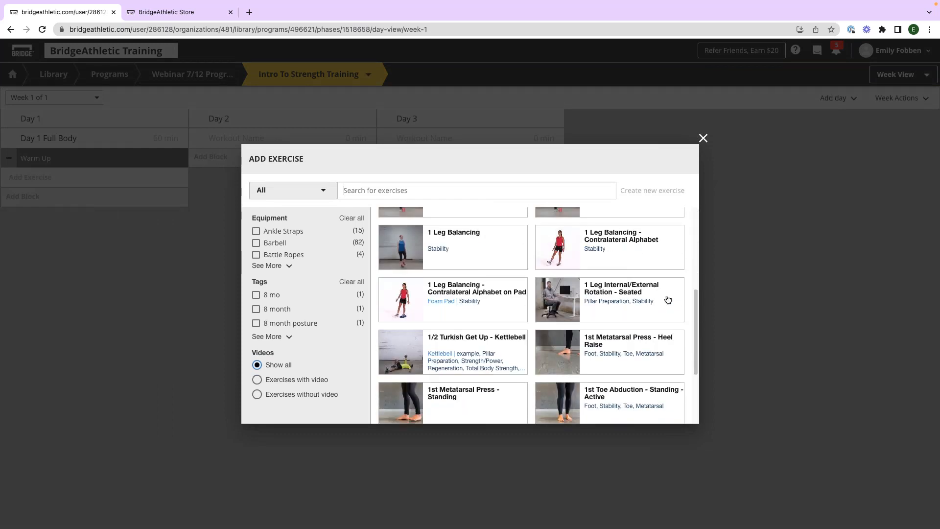
scroll(637, 275, up, 3)
scroll(445, 218, up, 1)
click(343, 190)
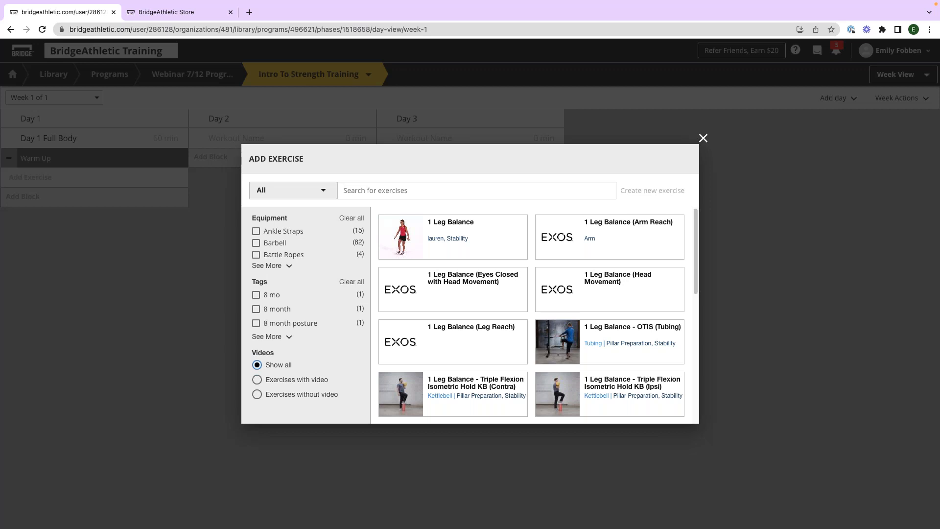
text(squat)
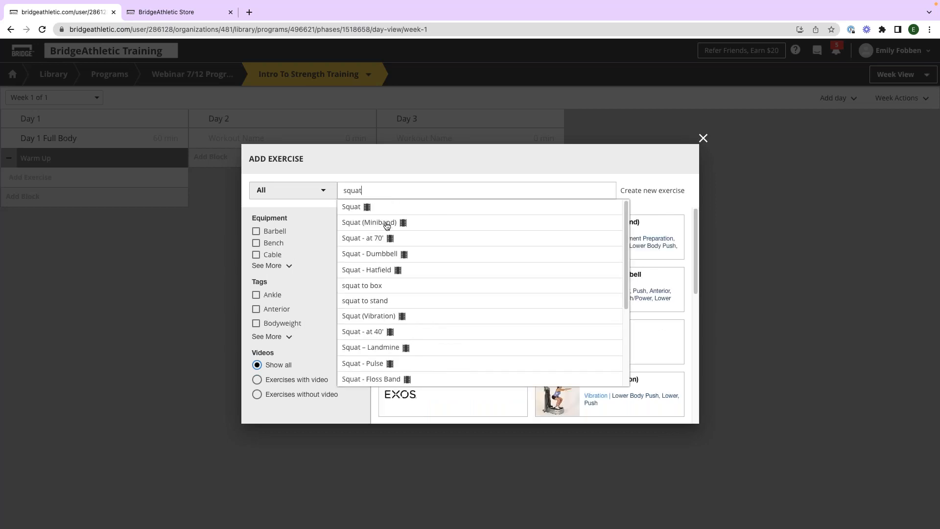
click(387, 225)
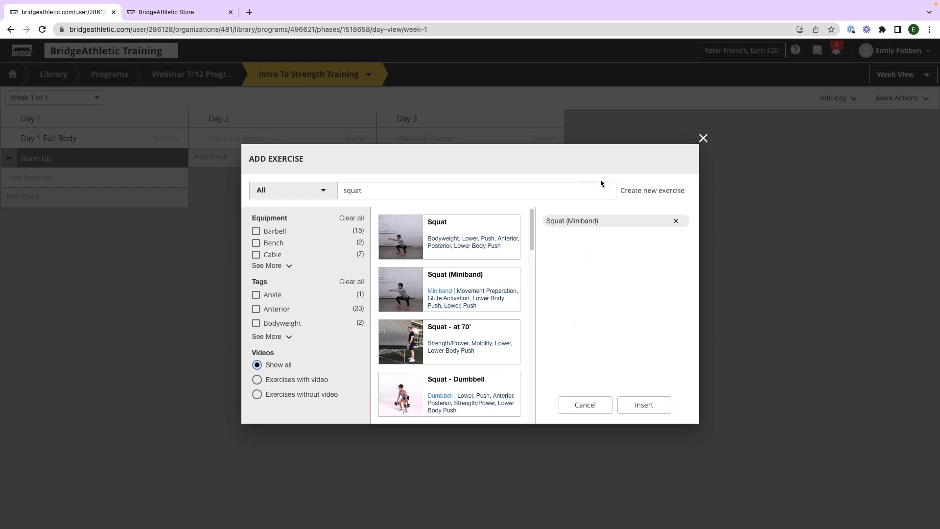
Search the exercises for "Monster Walk with Mini Band" and look through the suggested matches.
click(414, 190)
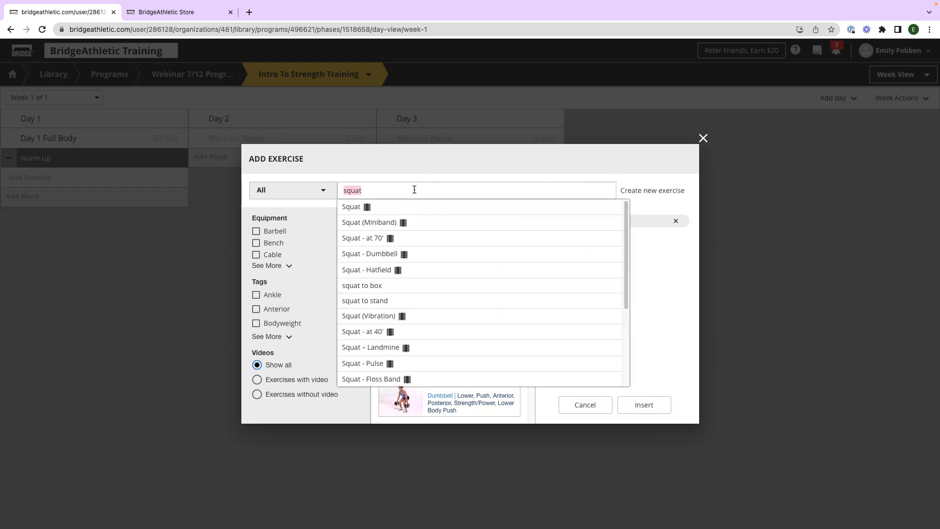
key(BackSpace)
text(Monstere W)
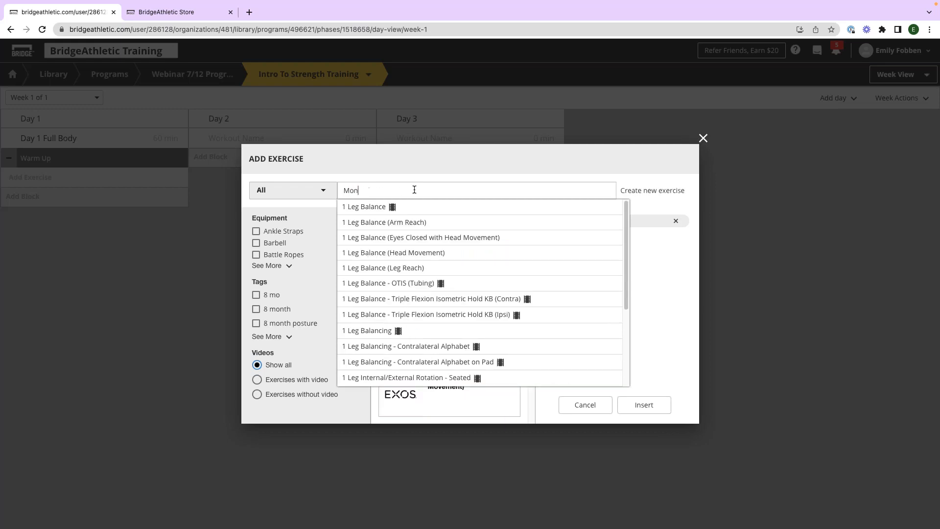
key(BackSpace)
key(BackSpace)
key(BackSpace)
text(Walk with Mini Band)
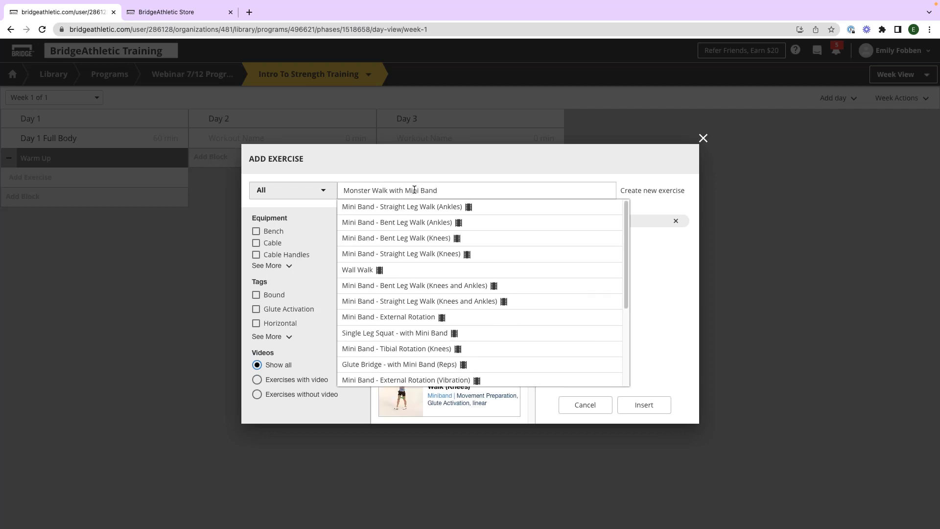
scroll(489, 277, down, 5)
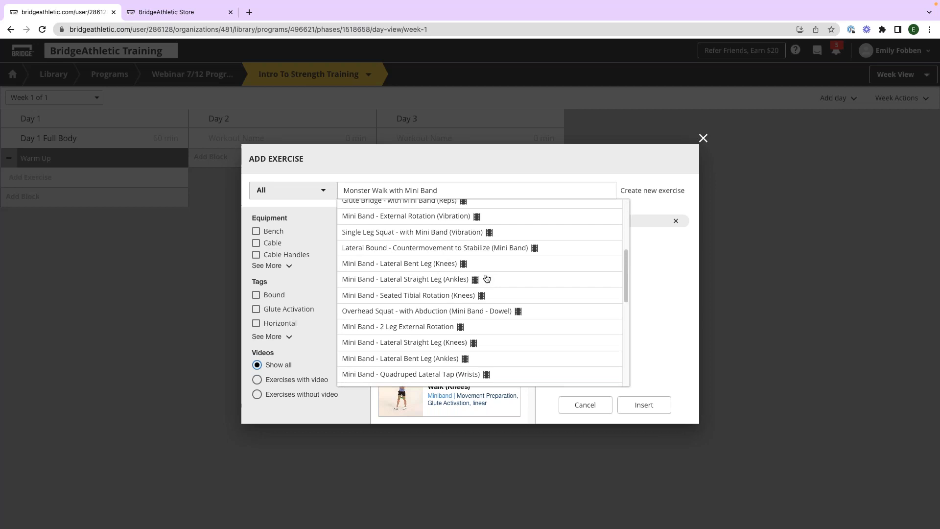
scroll(489, 277, down, 5)
scroll(507, 267, up, 15)
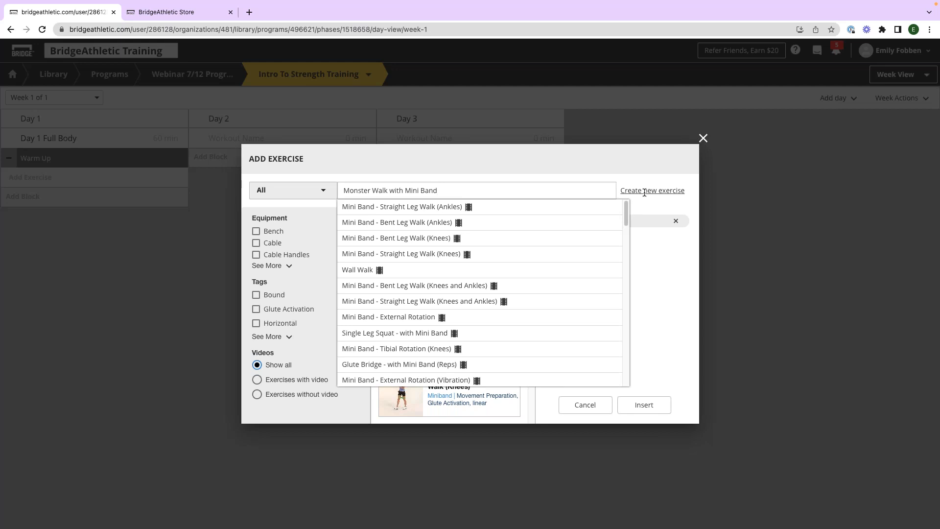
Search for "Walking lunge" instead and add Walking Lunge to the selected exercises.
triple_click(531, 190)
key(BackSpace)
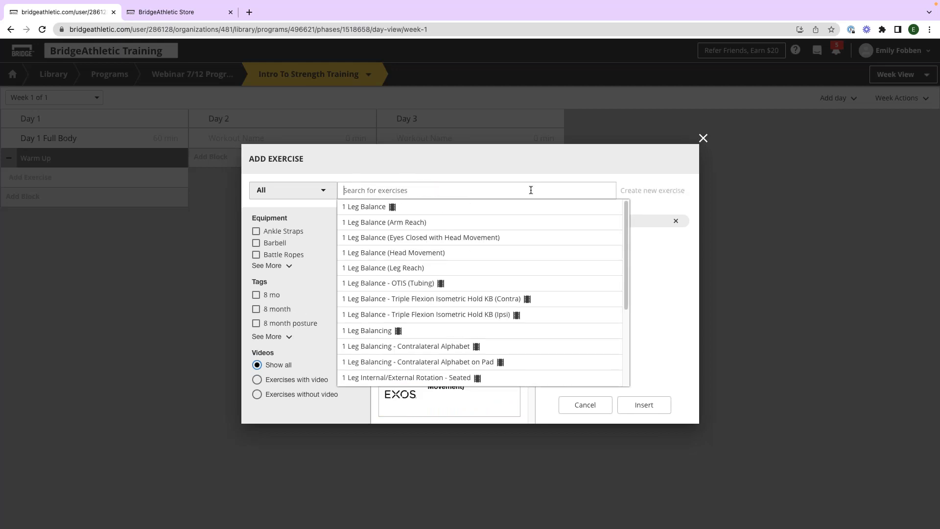
text(Walking lunge)
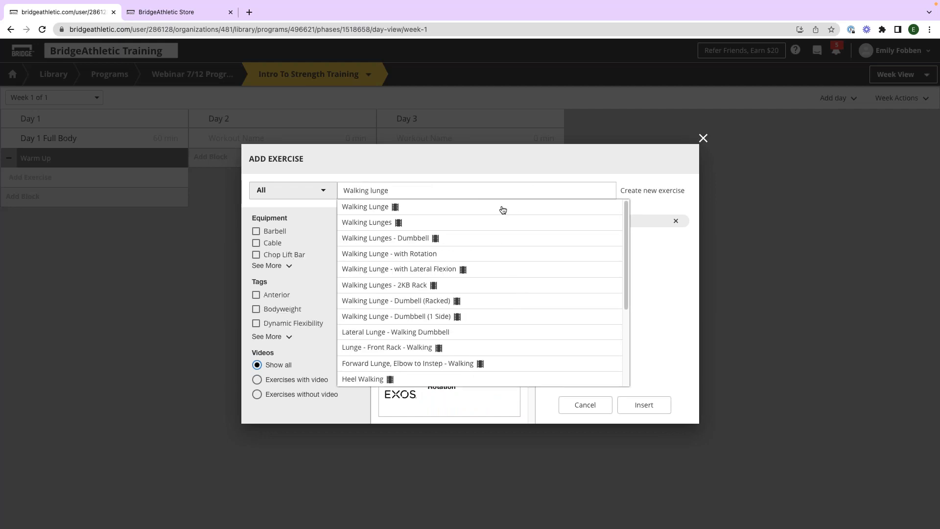
click(454, 212)
Replace the exercise search with "push ups" and add Push Ups (Elevated) to the selected exercises.
click(436, 190)
double_click(438, 194)
key(ctrl+a)
key(BackSpace)
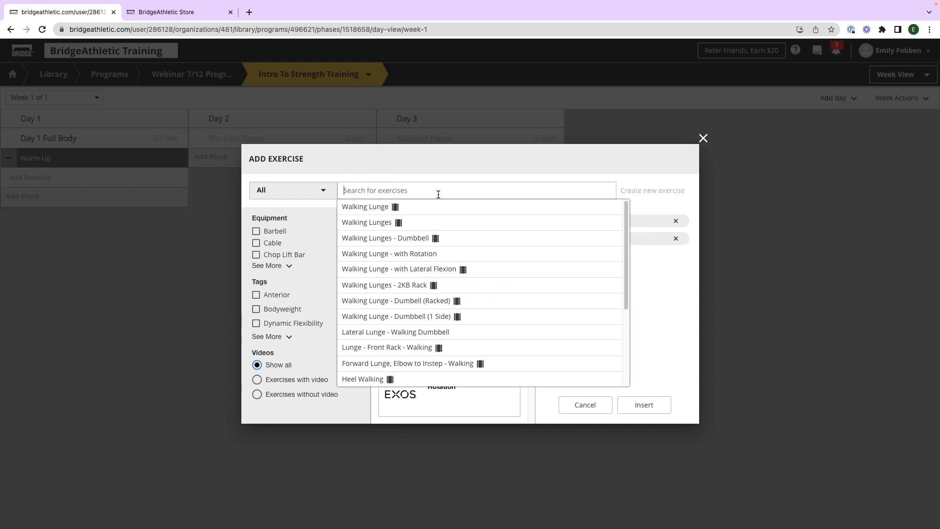
text(push ups)
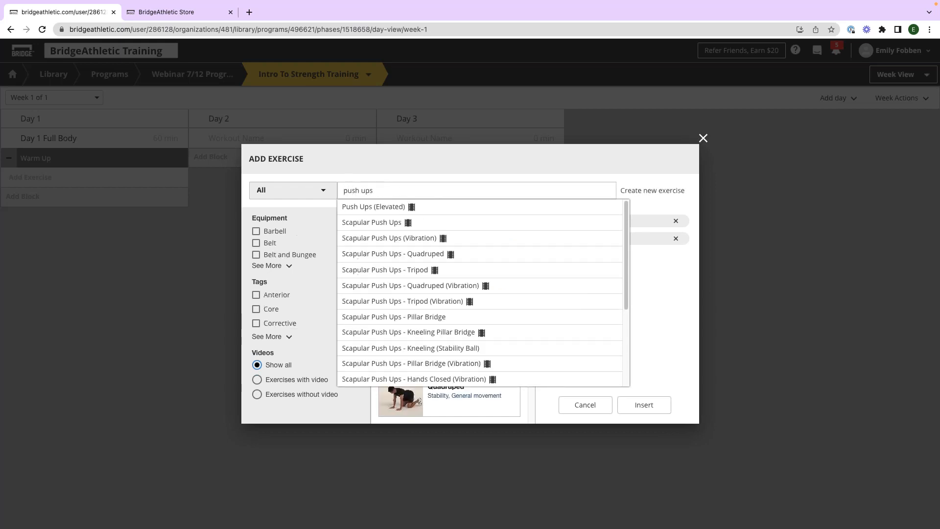
click(419, 208)
drag(343, 190, 374, 191)
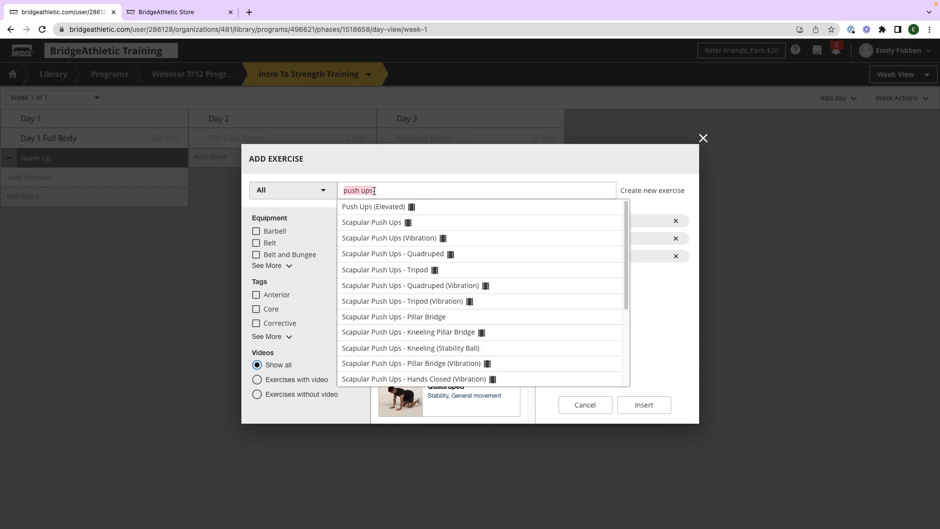
Search the exercises for "row", select Row (TRX), and insert the selected exercises into the Warm Up block.
text(row)
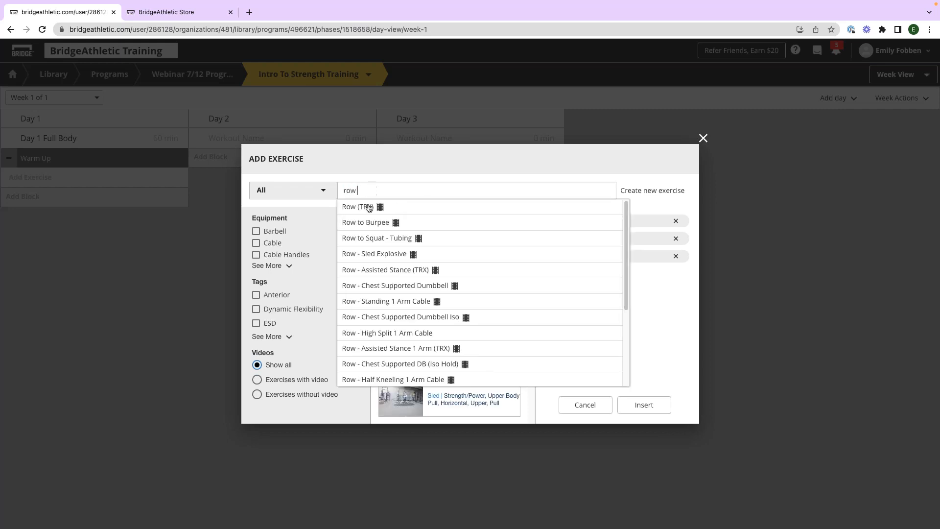
click(367, 207)
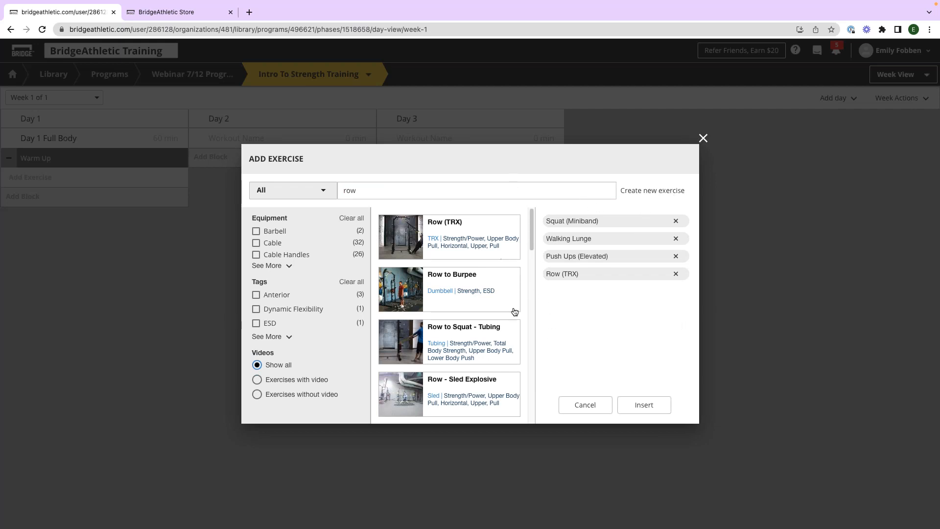
click(642, 407)
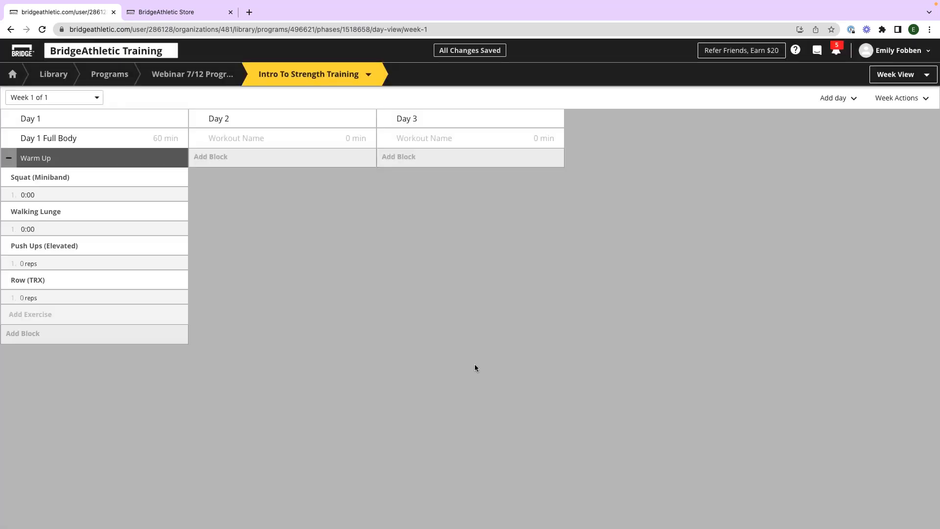
click(46, 318)
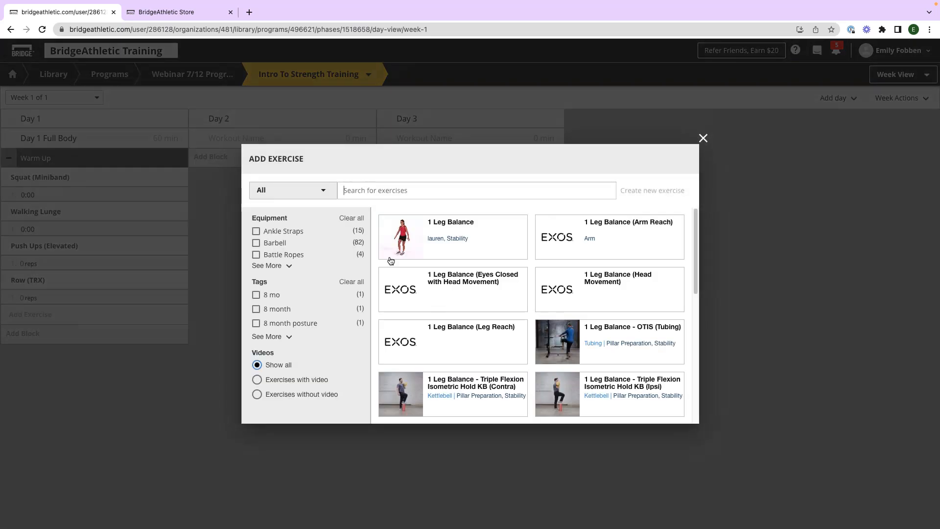
click(799, 328)
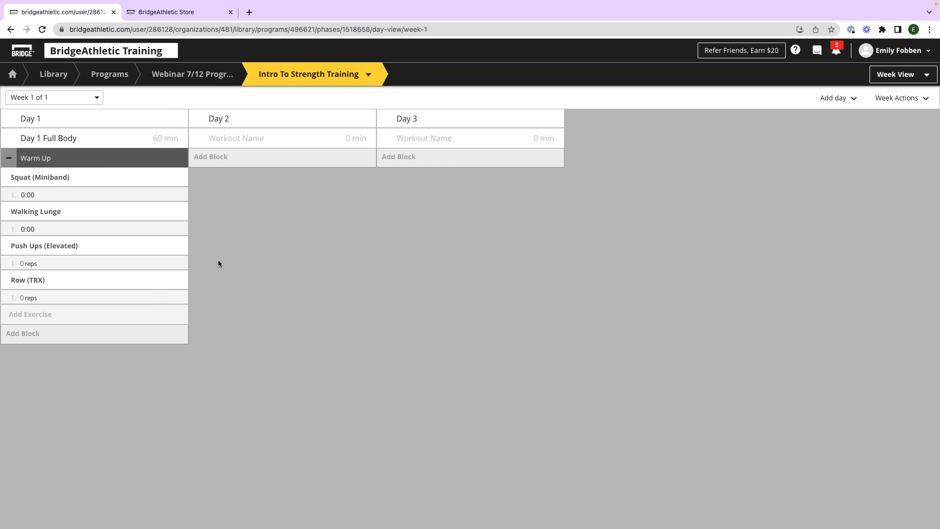
Add a second workset to Squat (Miniband) and set the time of both sets to 00:30.
click(42, 177)
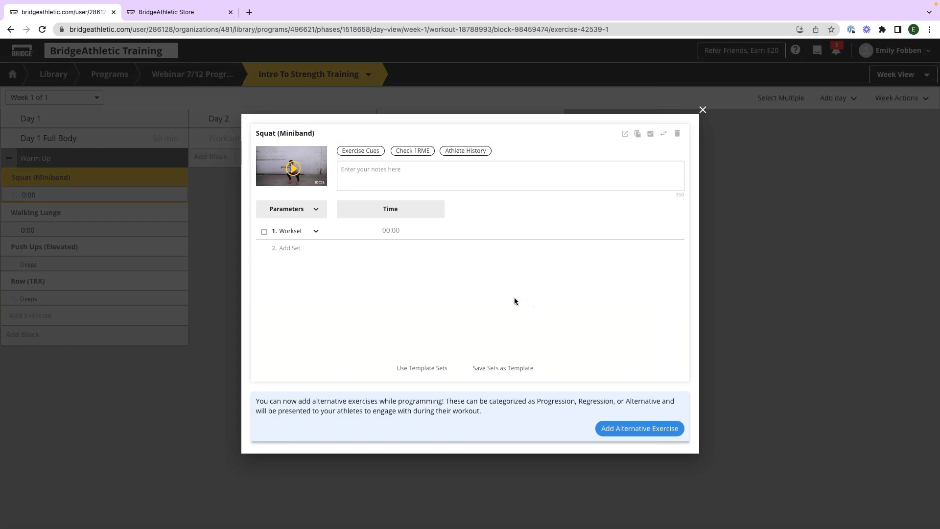
click(293, 251)
click(401, 235)
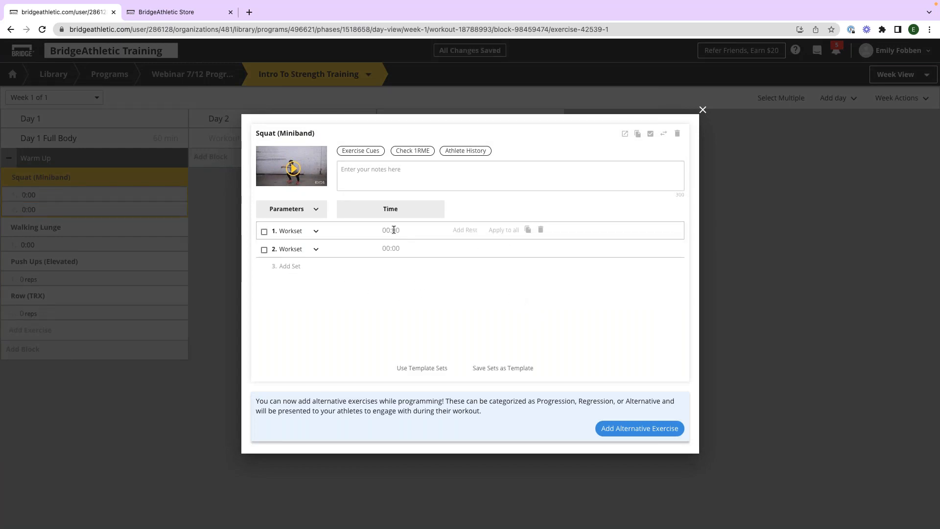
text(30)
key(Return)
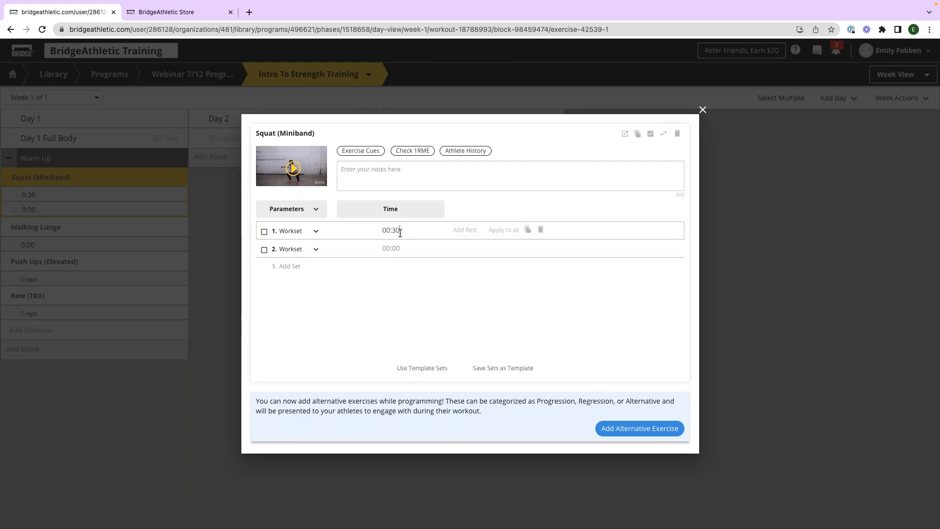
click(505, 231)
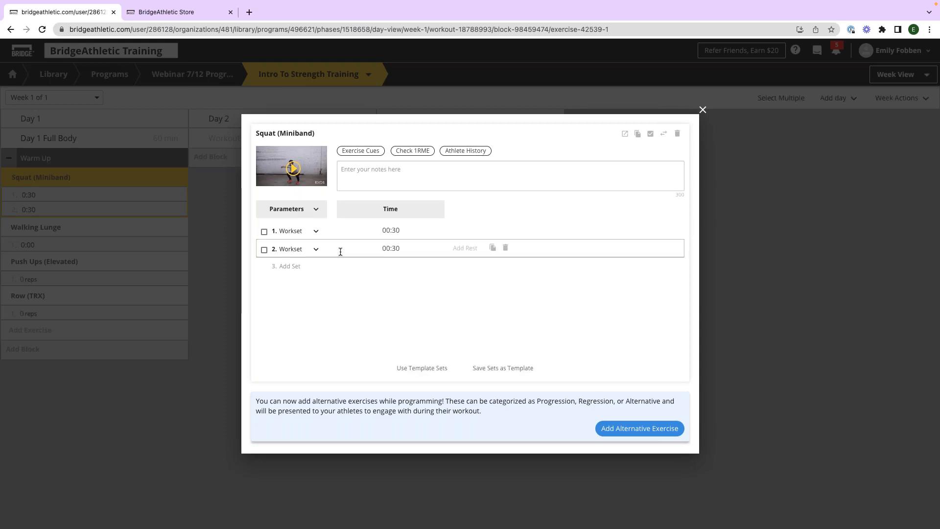
Clone the Squat (Miniband) workset twice and set the time of sets 3 and 4 to 00:45.
click(493, 248)
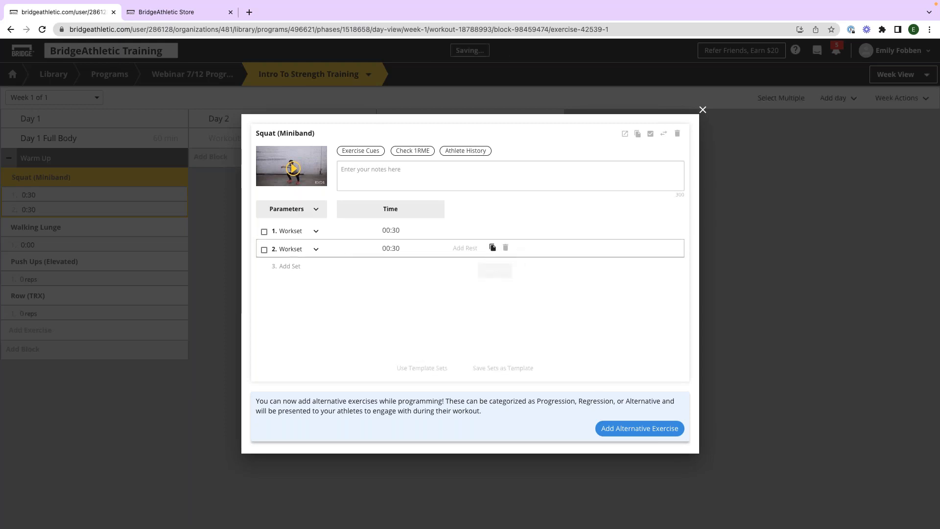
click(492, 267)
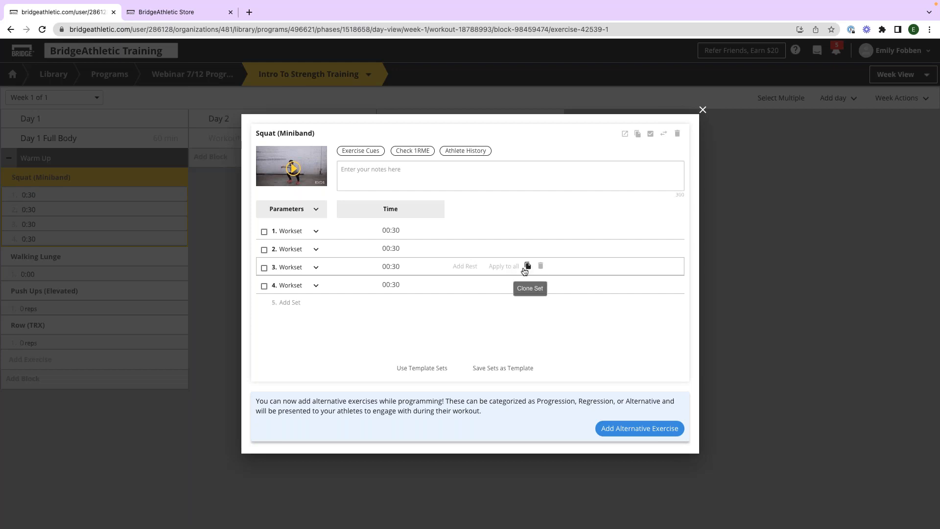
click(398, 267)
double_click(396, 268)
text(45)
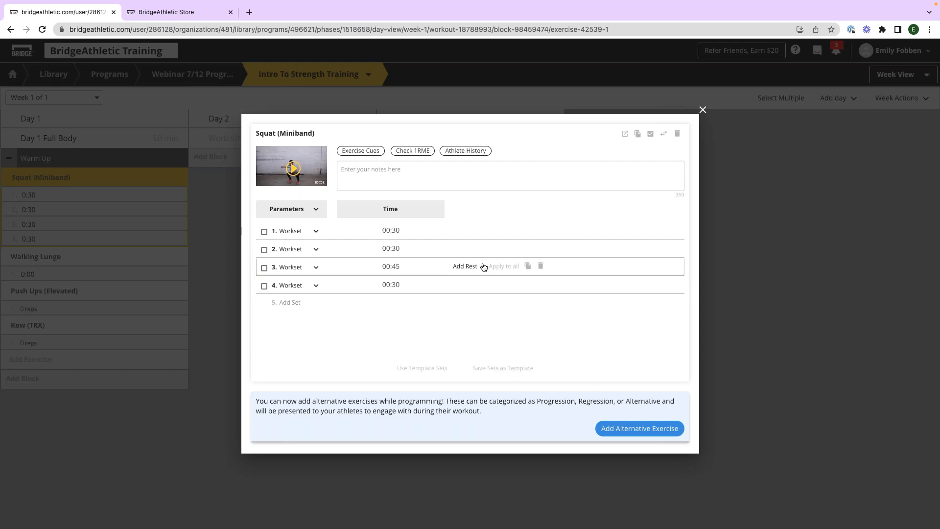
click(505, 267)
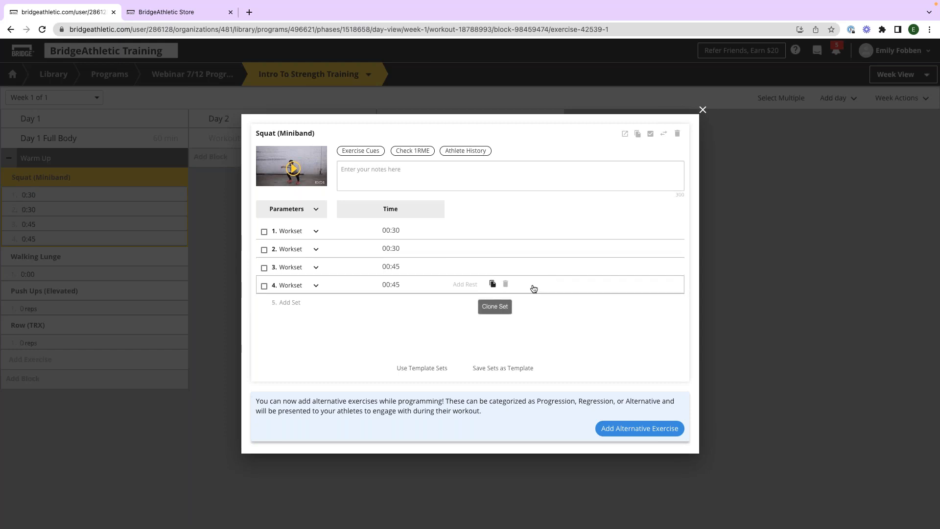
Delete the third and fourth worksets from Squat (Miniband).
click(506, 284)
click(506, 267)
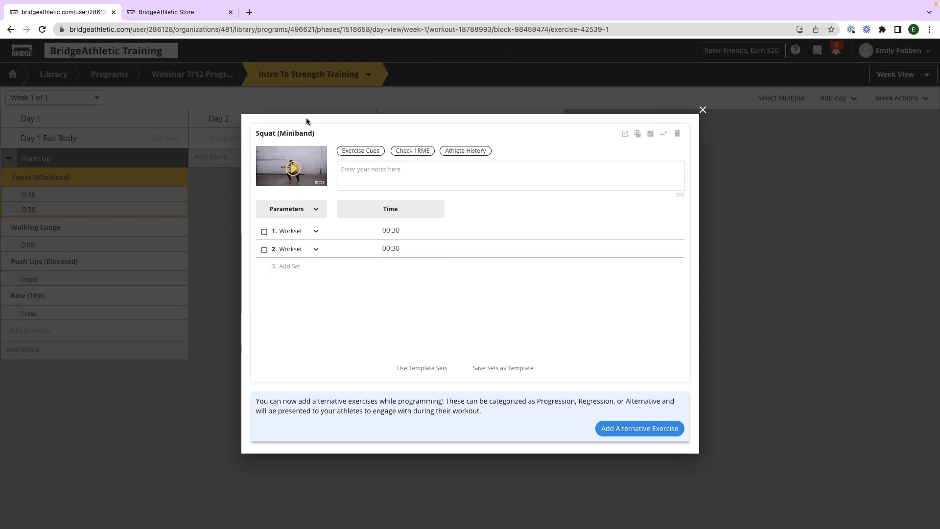
Add the note "Slow on the way down, pause-drive up!" to Squat (Miniband) and close the exercise details.
click(448, 181)
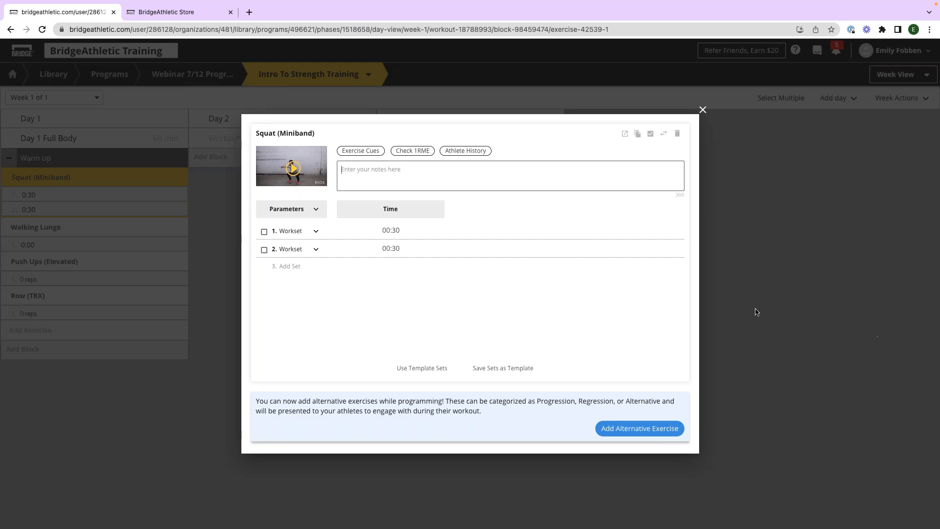
text(Slow on the way down, pause-drive up!)
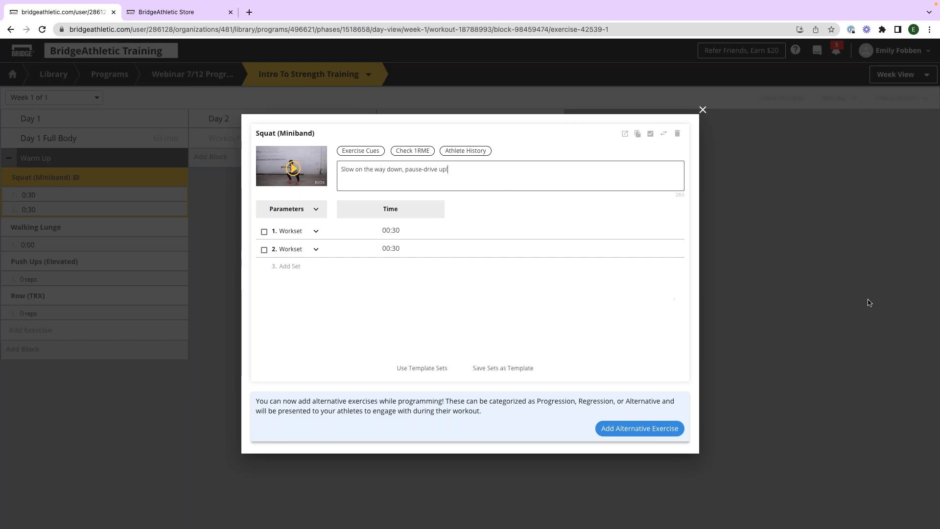
click(866, 300)
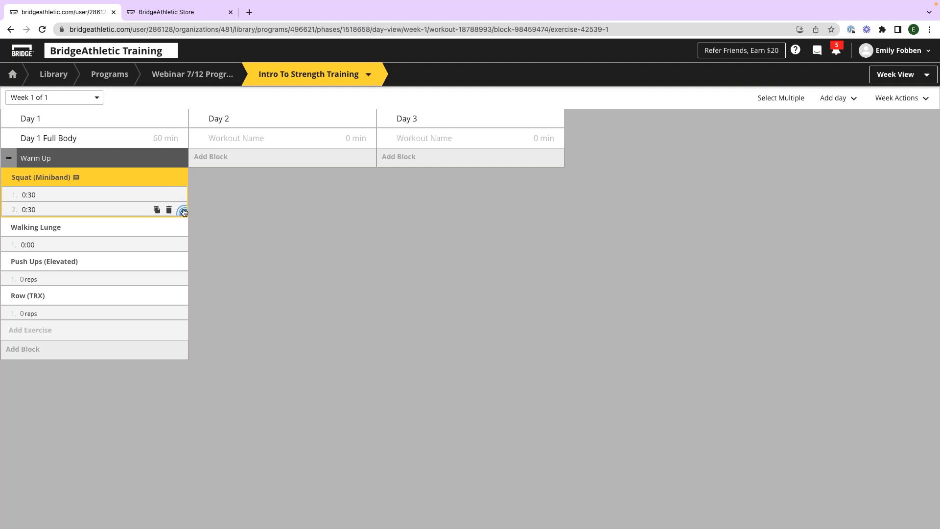
Copy the Squat (Miniband) prescriptions and paste them over those of Walking Lunge, Push Ups (Elevated) and Row (TRX).
click(183, 213)
click(206, 227)
click(184, 251)
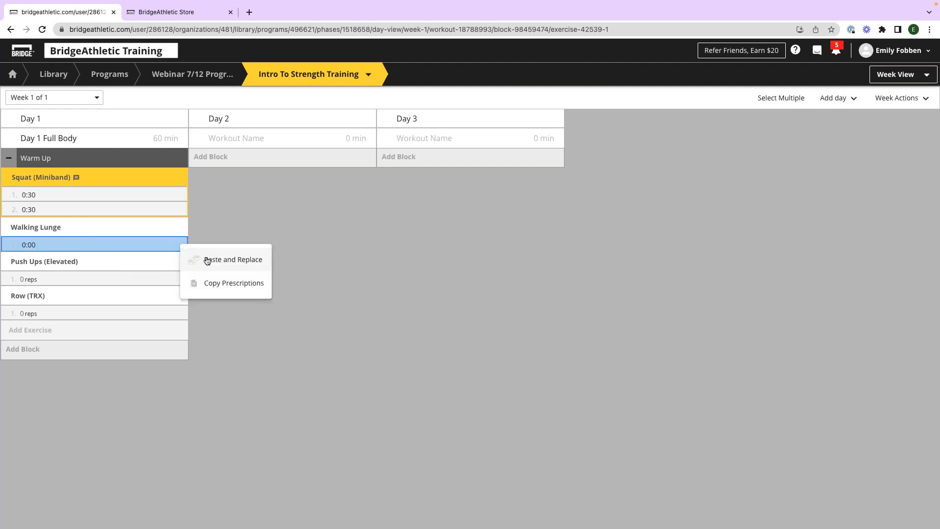
click(205, 259)
click(183, 297)
click(204, 308)
click(184, 344)
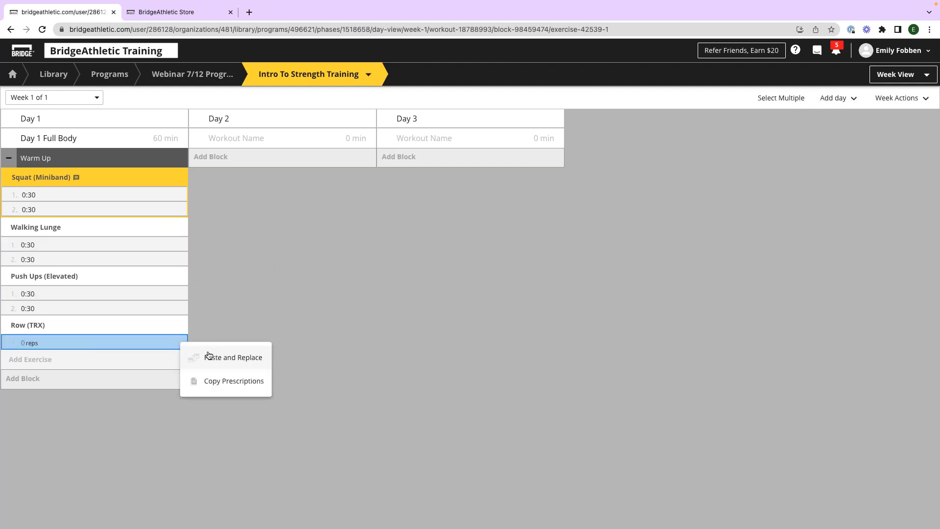
click(207, 354)
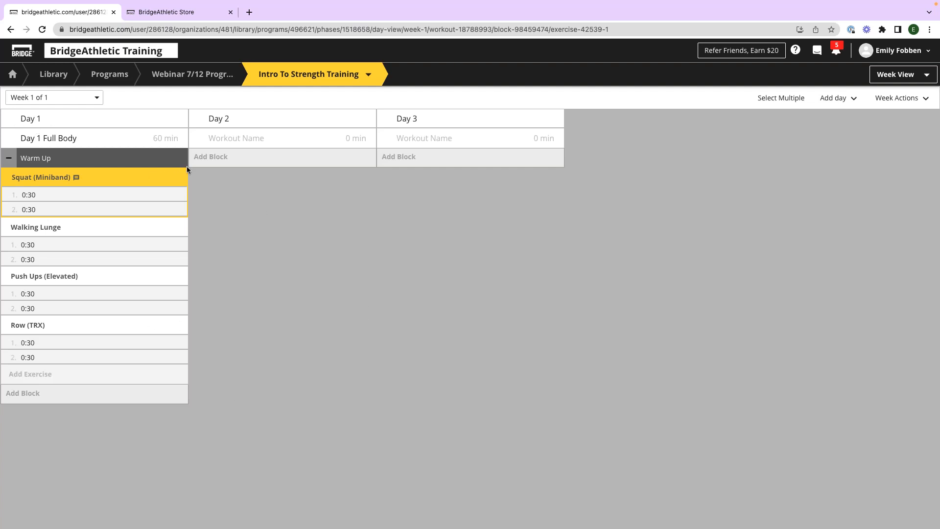
Turn the Day 1 Warm Up block into a superset.
mouse_move(103, 160)
click(177, 160)
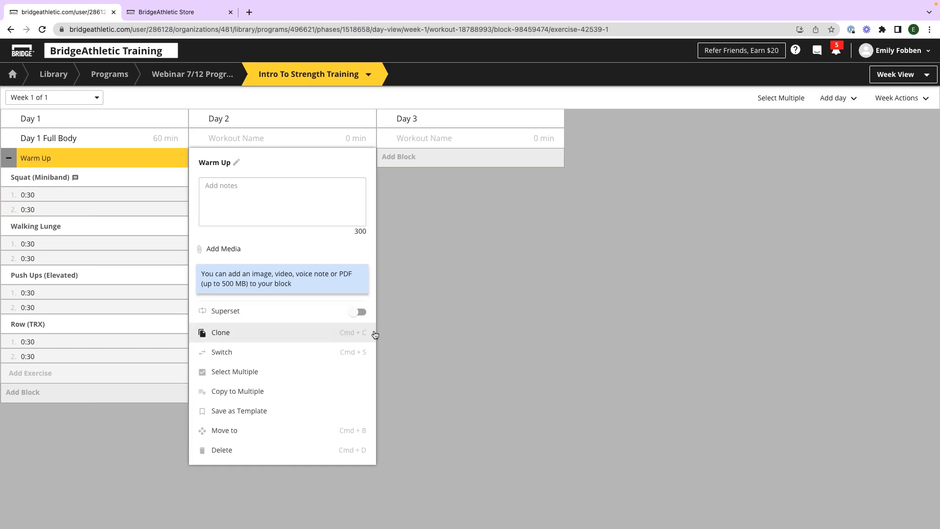
click(359, 312)
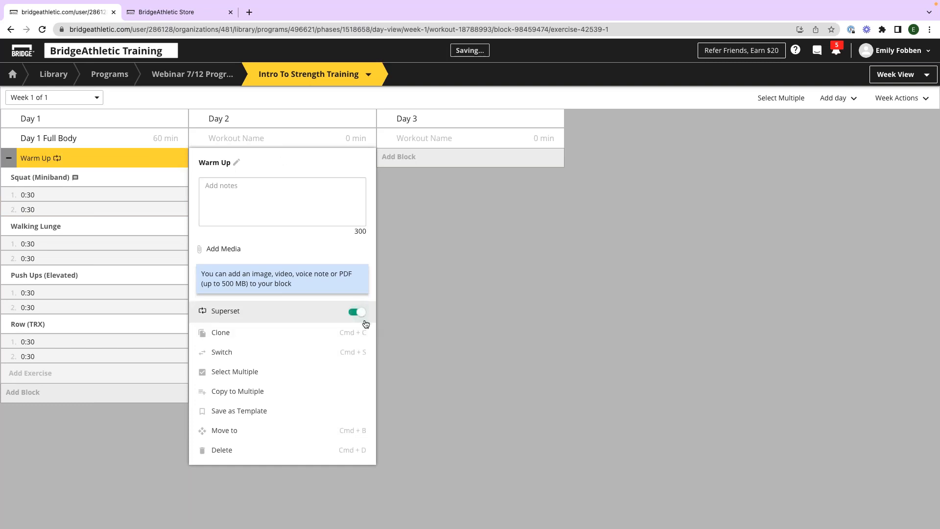
click(420, 321)
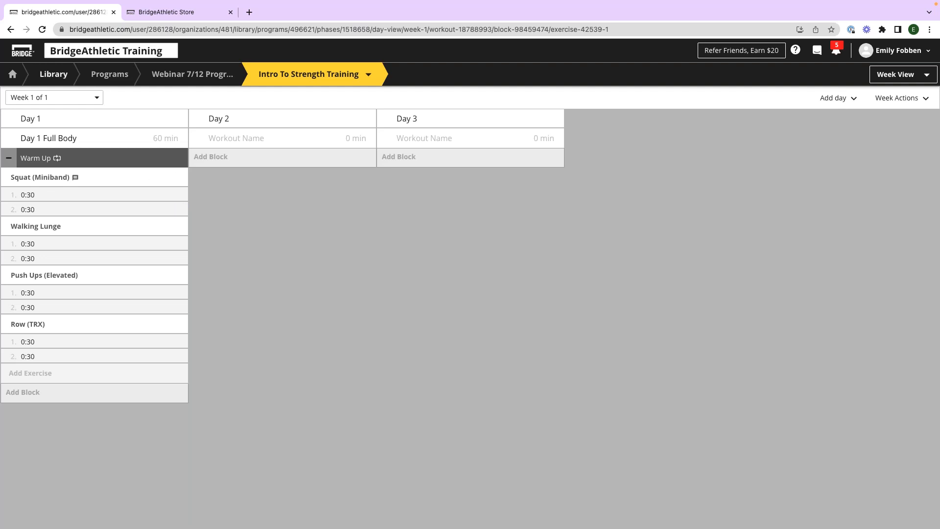
Review the Warm Up block's superset setting and the new block types offered for Day 2.
click(179, 160)
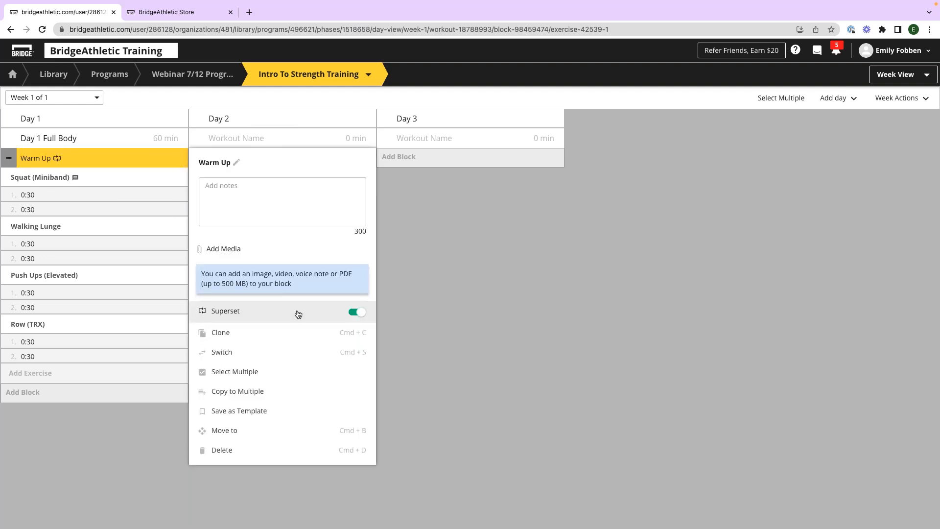
key(Escape)
click(336, 157)
mouse_move(218, 175)
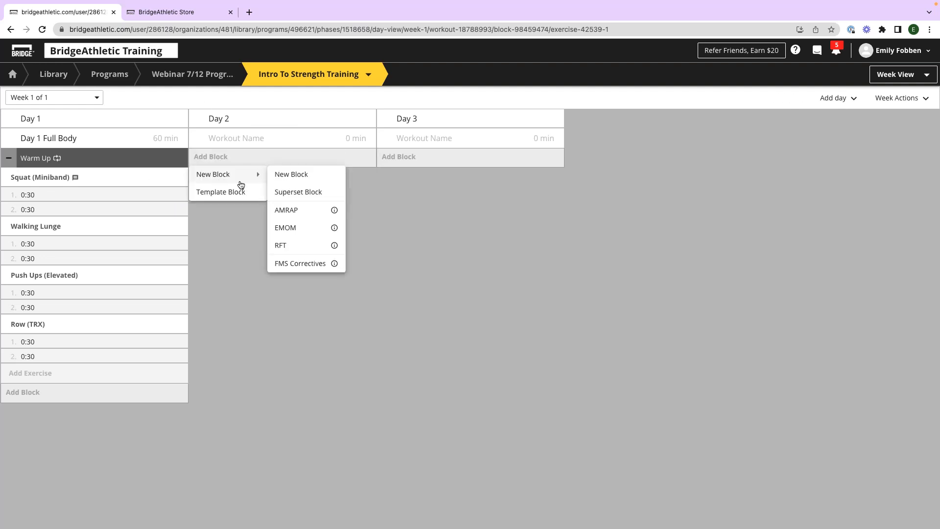
click(423, 197)
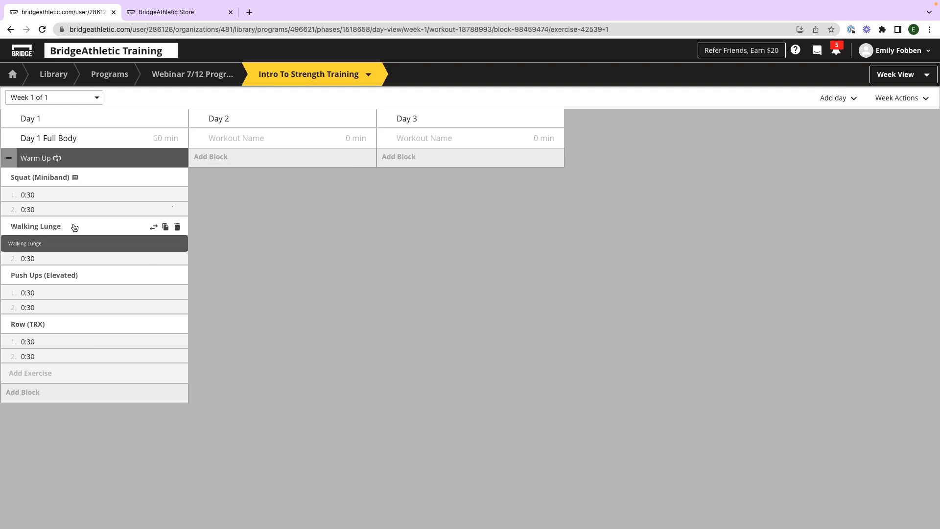
Add the note "This should take 5-10 minutes" to the Warm Up block.
click(178, 161)
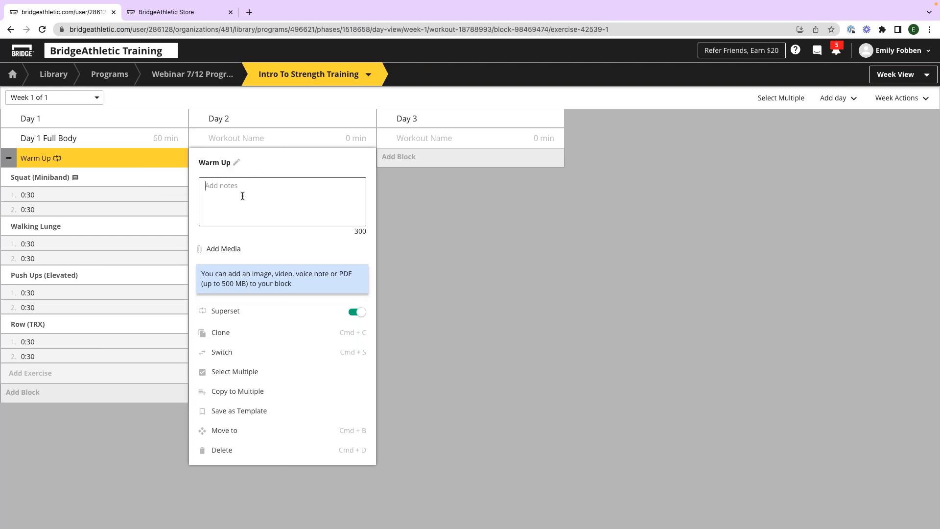
click(264, 199)
text(This sho)
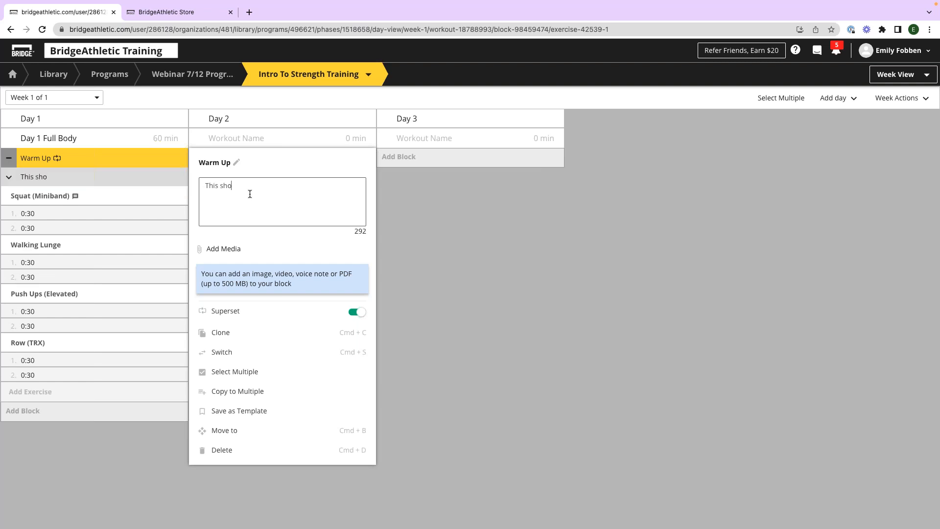
text(uld take 5-10 minutes)
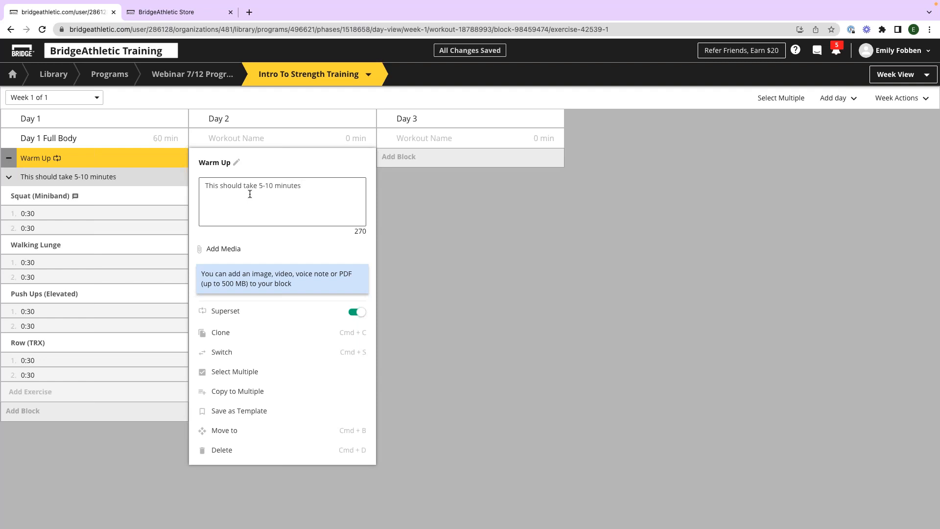
Reword the block note to "This should take 8 minutes, make sure not to skip it and get a proper warm up in before your lift!".
key(BackSpace)
key(BackSpace)
key(BackSpace)
key(BackSpace)
key(BackSpace)
key(BackSpace)
key(BackSpace)
key(BackSpace)
key(BackSpace)
key(BackSpace)
text(8 mi)
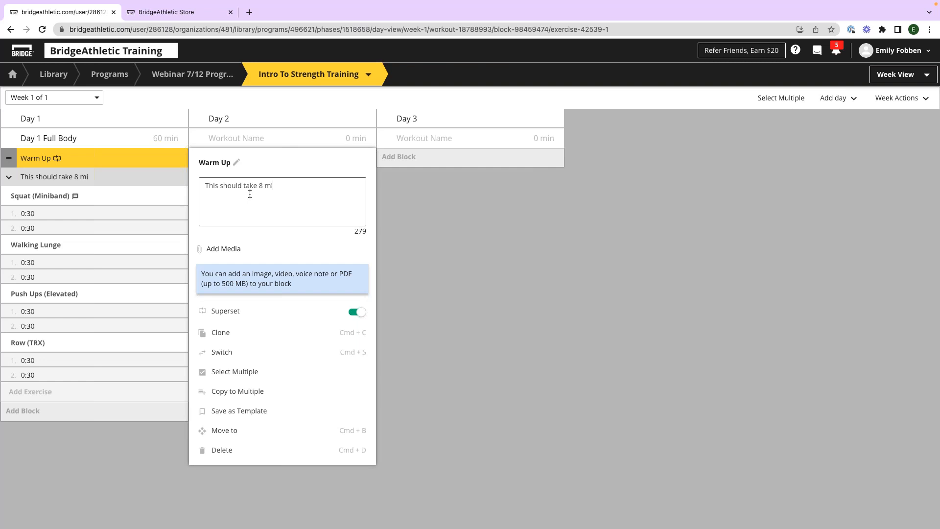
text(nutes, make sure)
text( not)
key(BackSpace)
text(not t oskip)
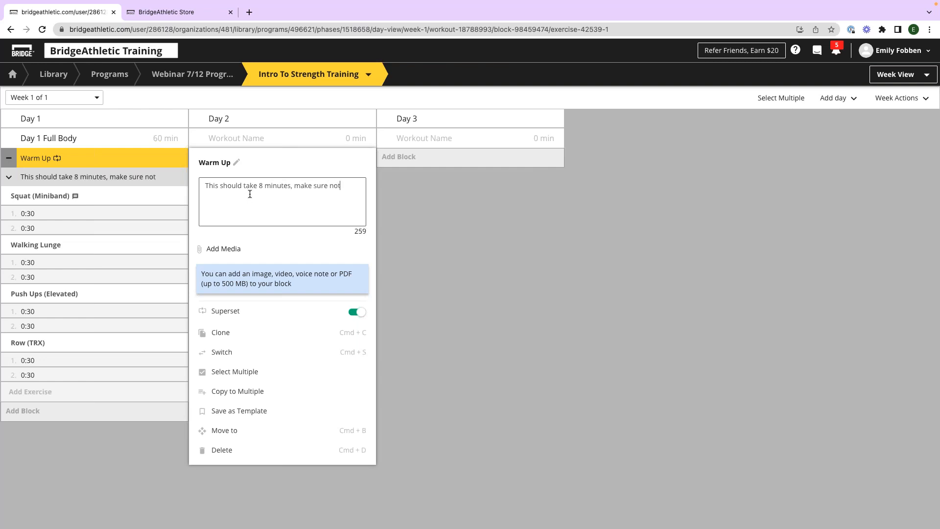
key(BackSpace)
text(kip it and get a proper warm up in before your lift!)
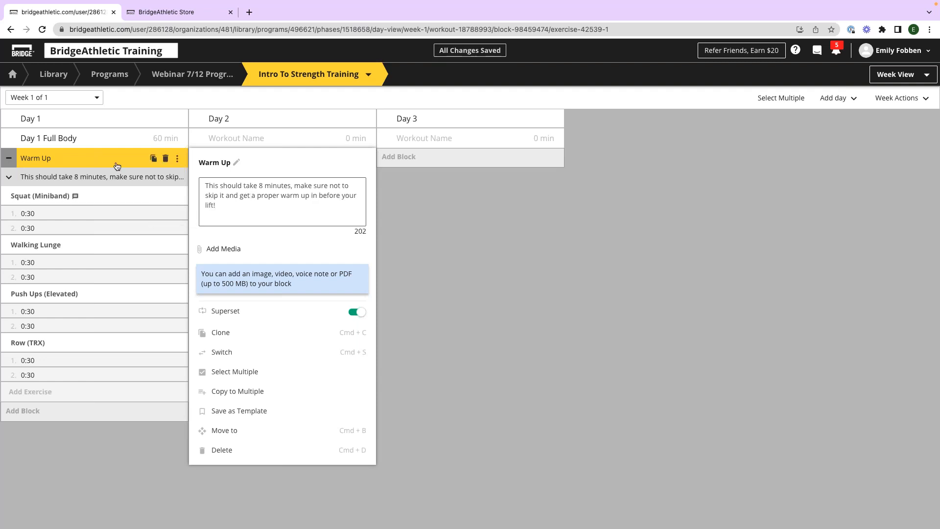
click(292, 166)
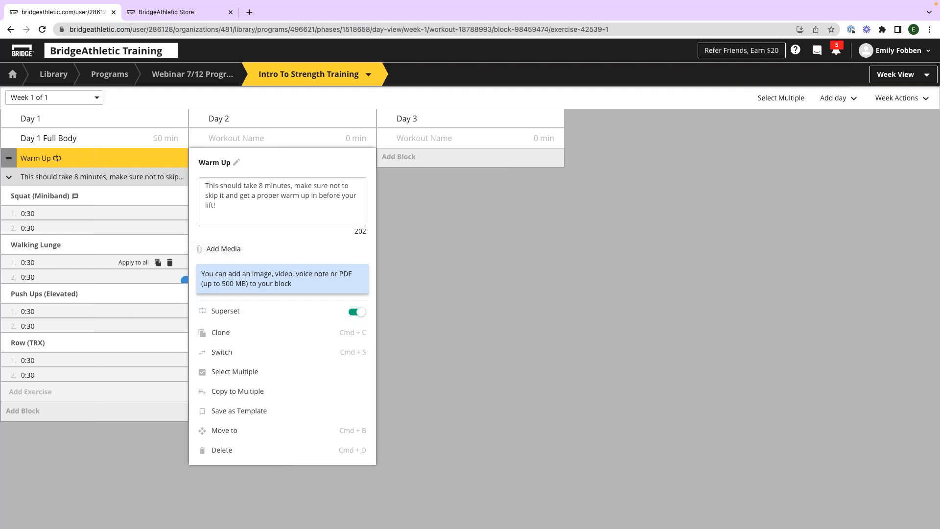
Clone the Warm Up block on Day 1.
click(266, 333)
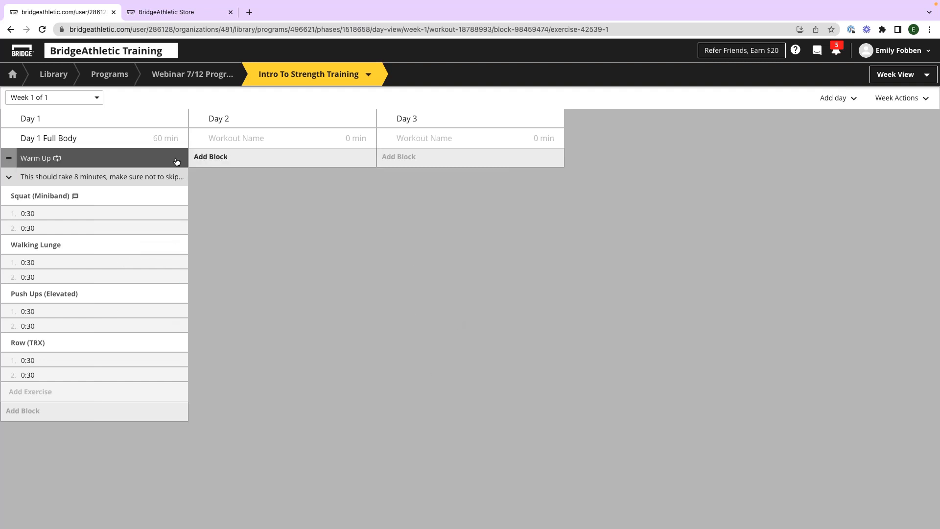
click(153, 158)
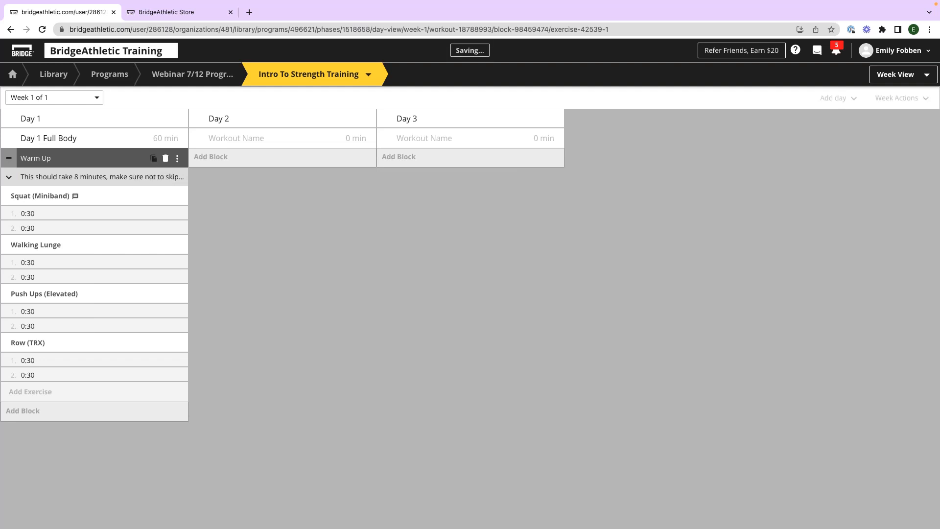
Clone the Day 1 Warm Up block once more and move one copy to Day 2 and one to Day 3.
click(178, 158)
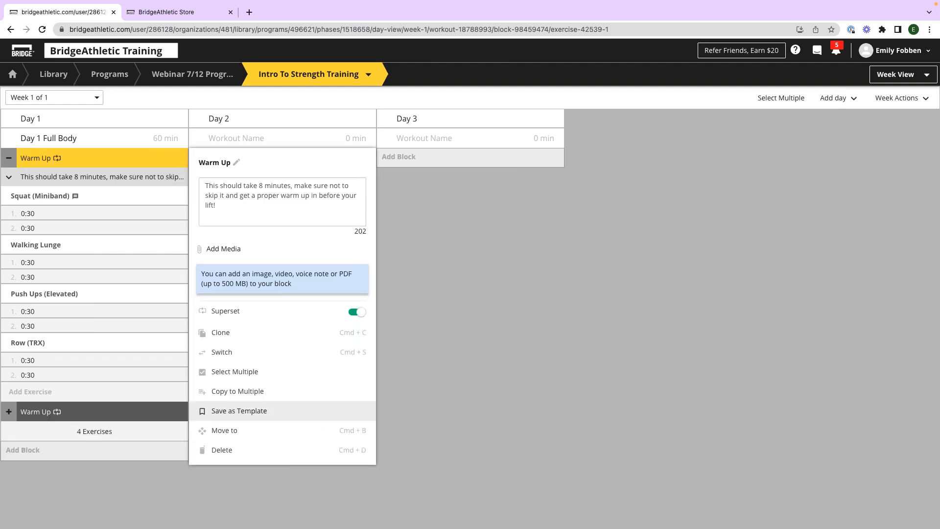
click(284, 333)
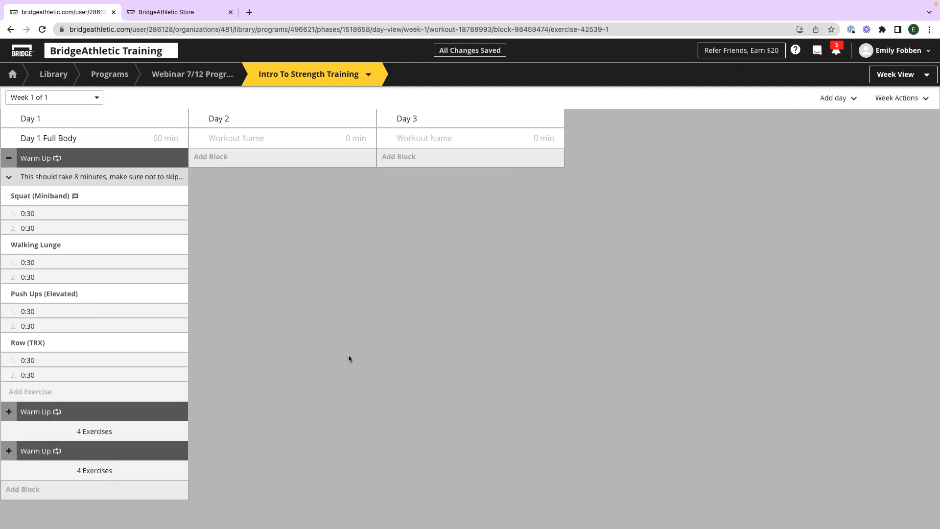
drag(13, 414, 219, 202)
drag(215, 169, 212, 163)
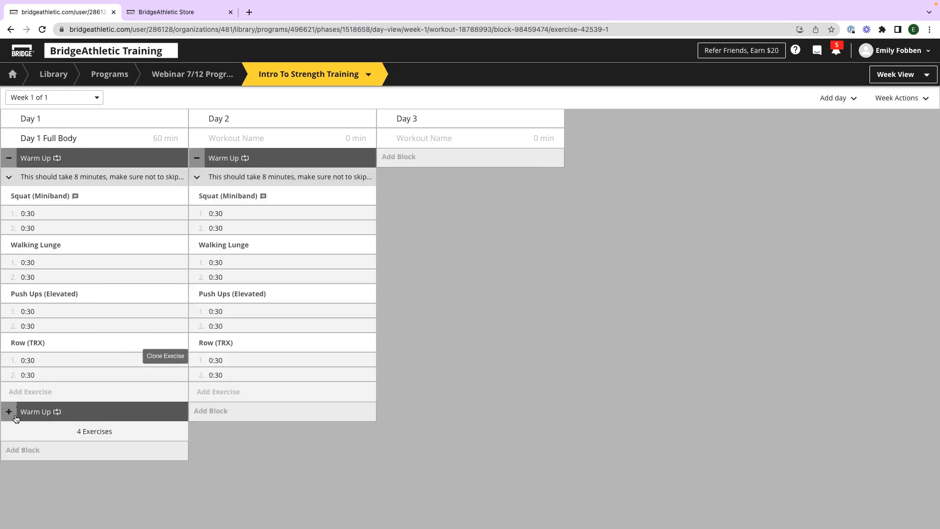
drag(11, 411, 392, 158)
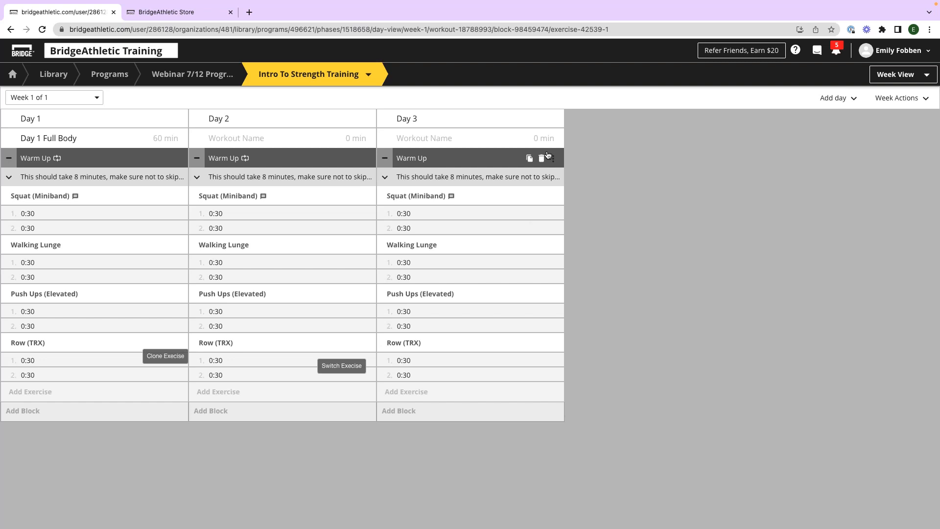
Save the Day 3 Warm Up block as a template named "Warm Up - 7/12".
click(552, 159)
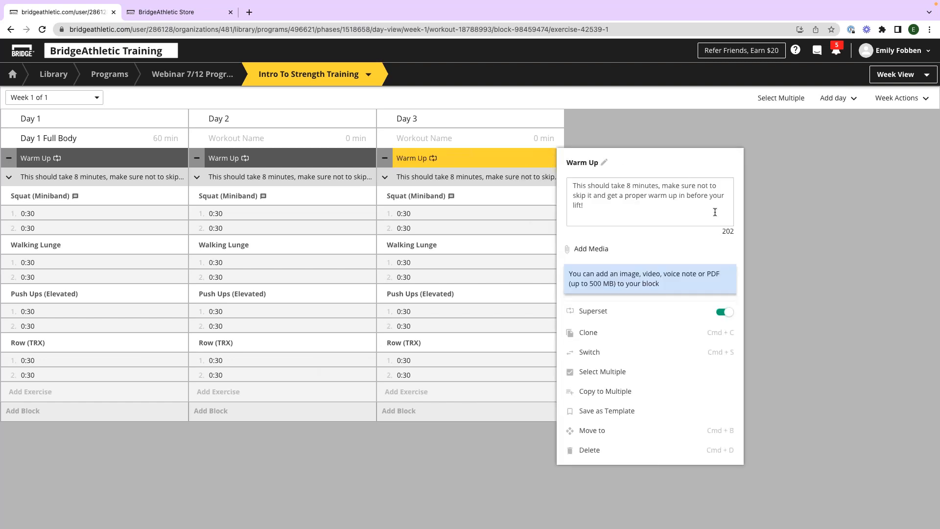
click(631, 417)
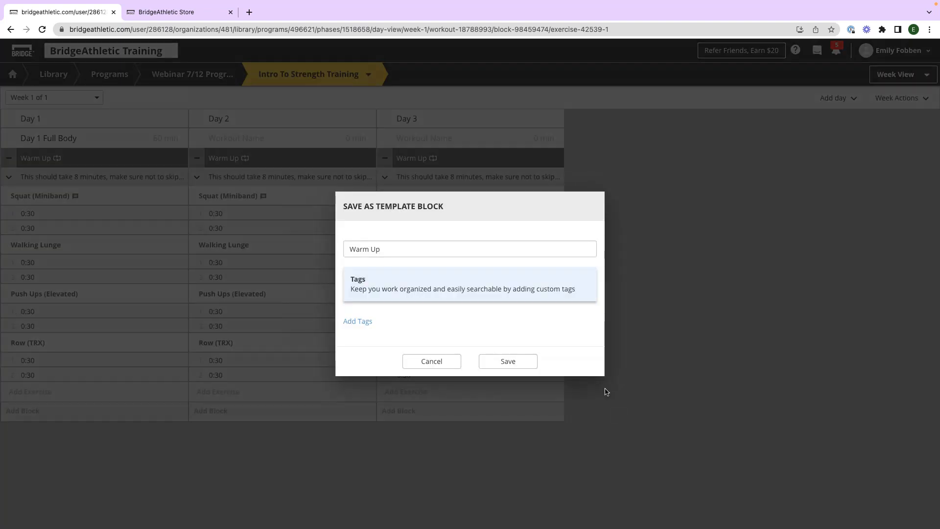
text(- 7/12)
click(509, 361)
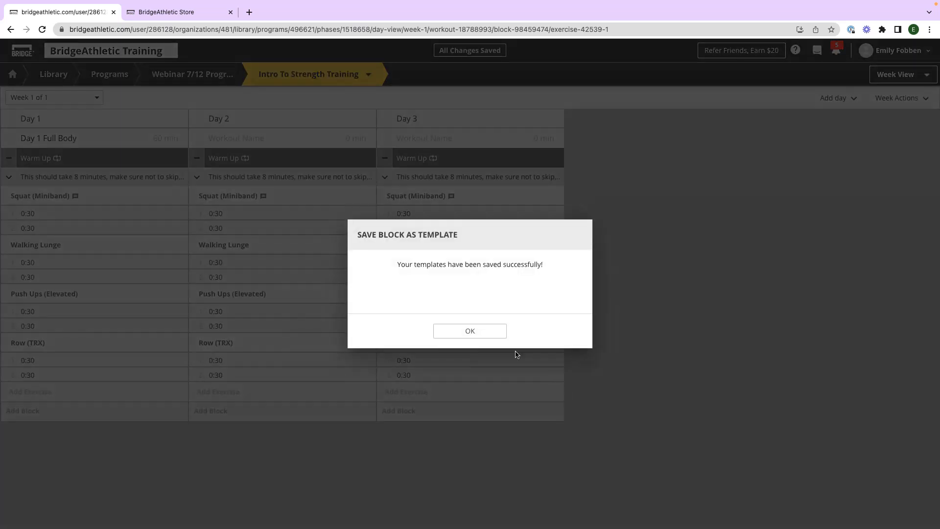
click(460, 333)
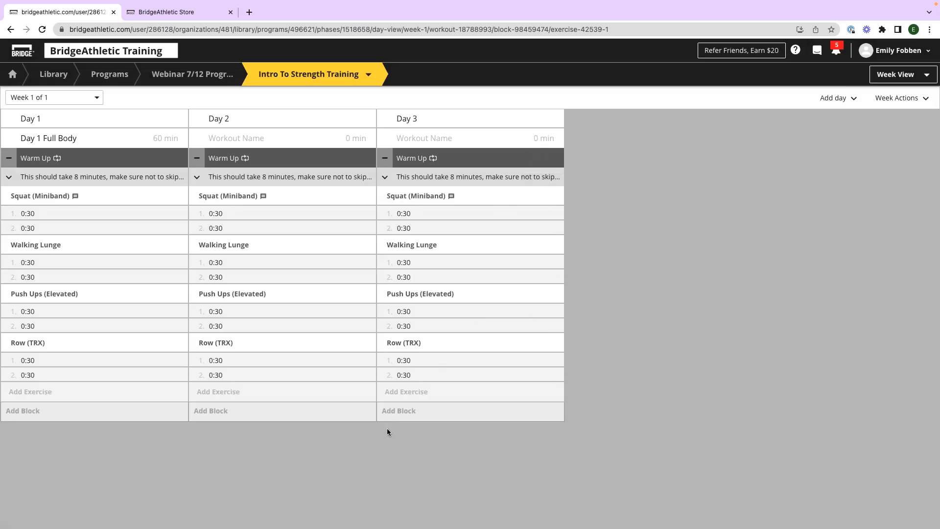
Insert the "Warm Up - 7/12" block from the personal templates into Day 3.
click(395, 415)
click(409, 446)
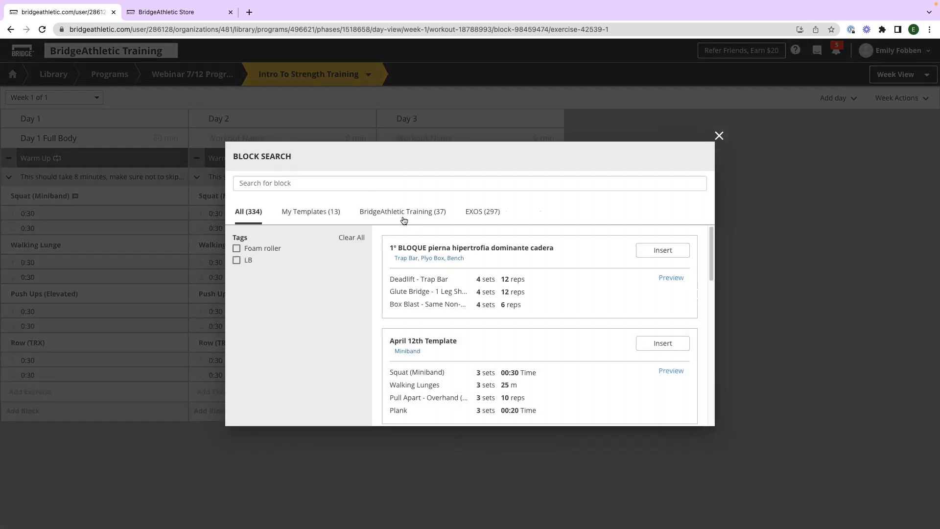
click(331, 218)
scroll(482, 265, down, 20)
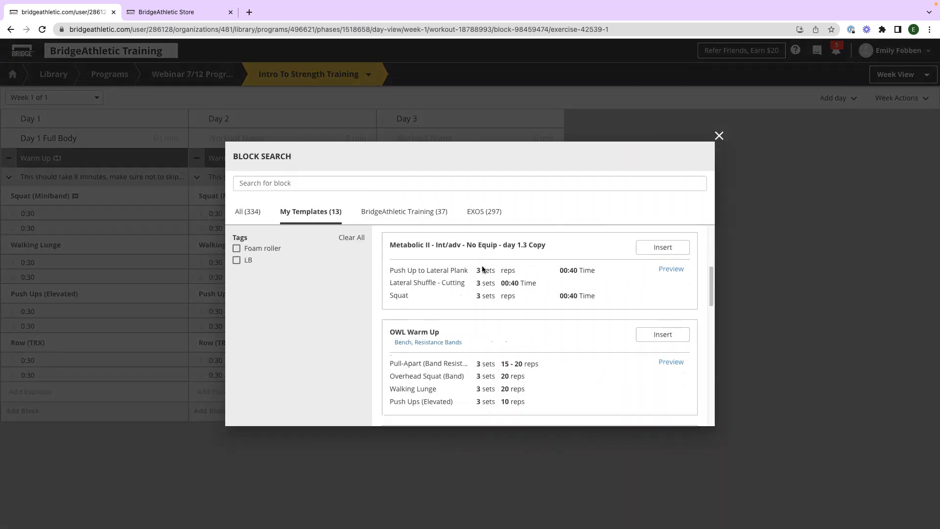
scroll(484, 264, up, 5)
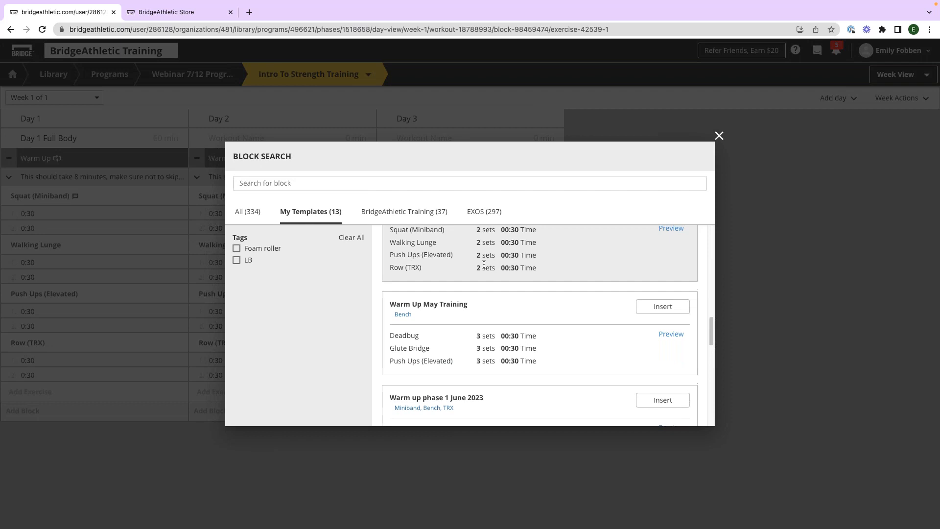
click(649, 284)
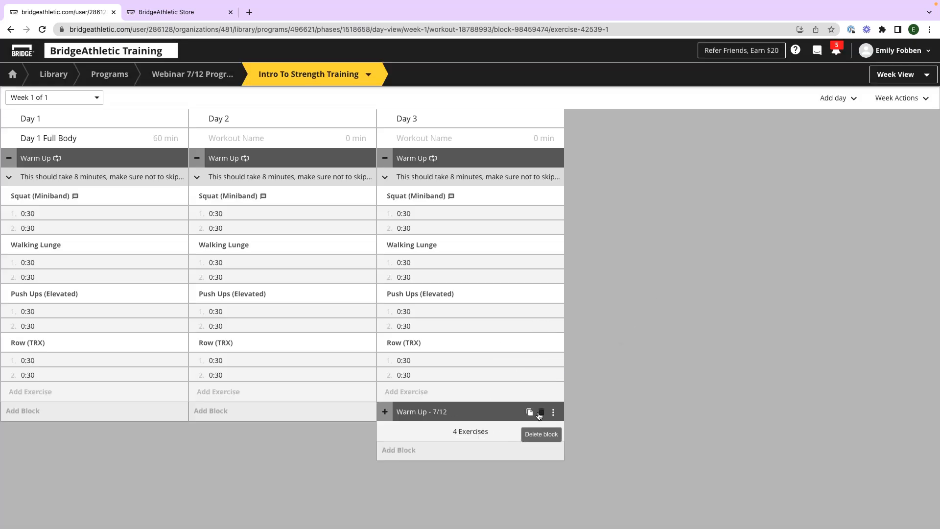
Delete the inserted "Warm Up - 7/12" block from Day 3.
click(541, 413)
click(508, 333)
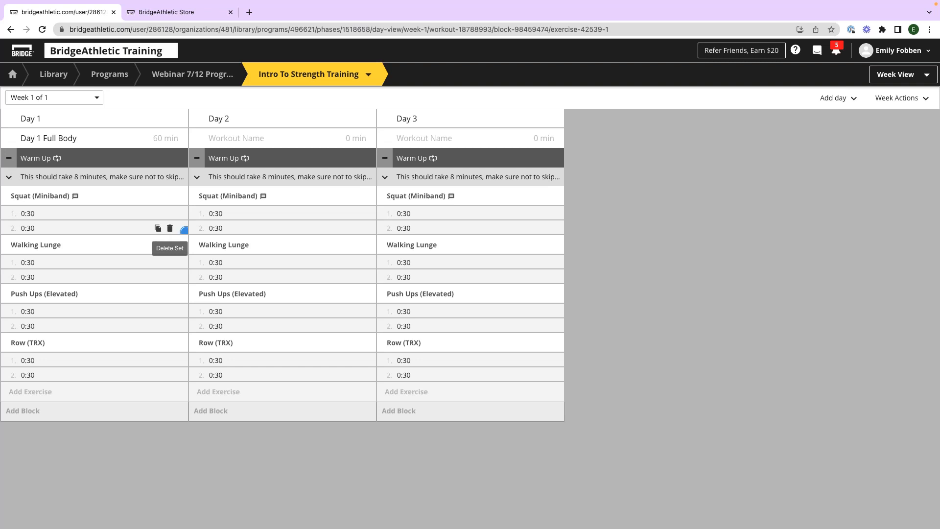
Collapse the Warm Up blocks and review the new block types for Day 1, including the AMRAP explanation.
click(184, 228)
click(9, 158)
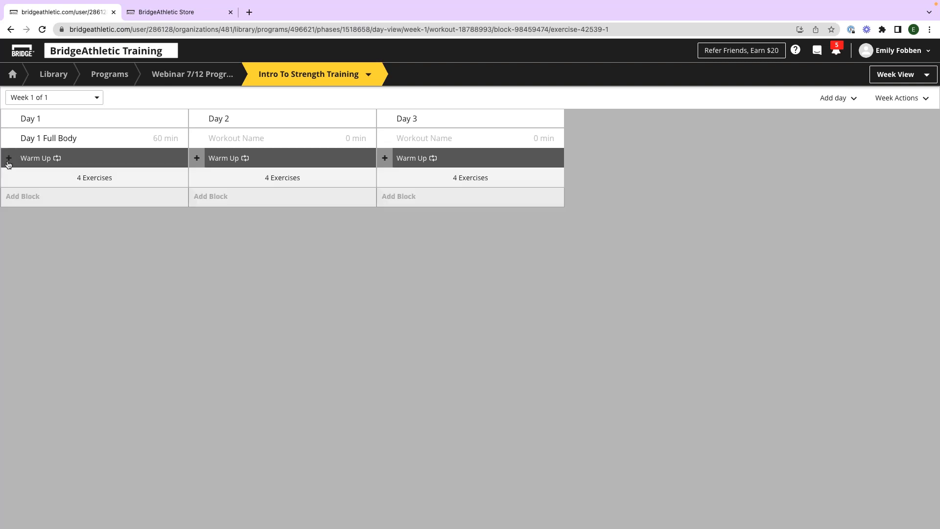
click(7, 202)
mouse_move(19, 214)
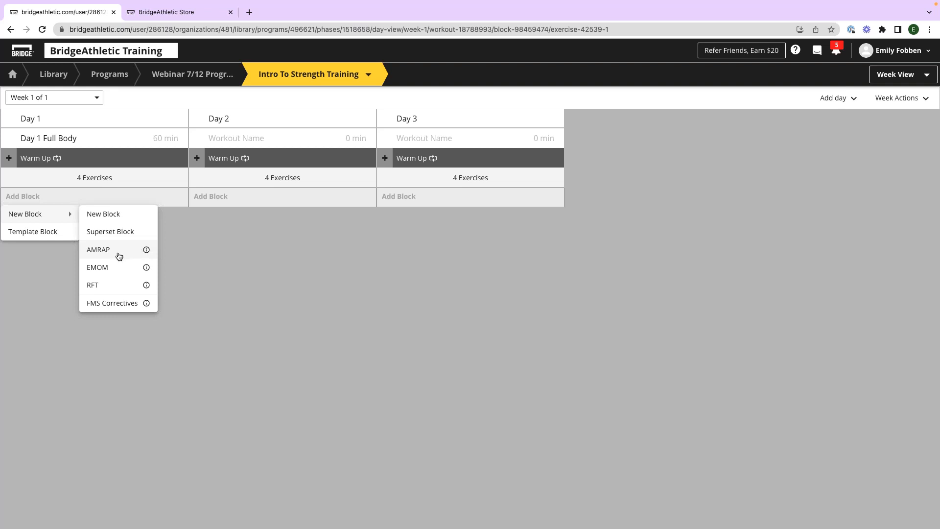
click(146, 251)
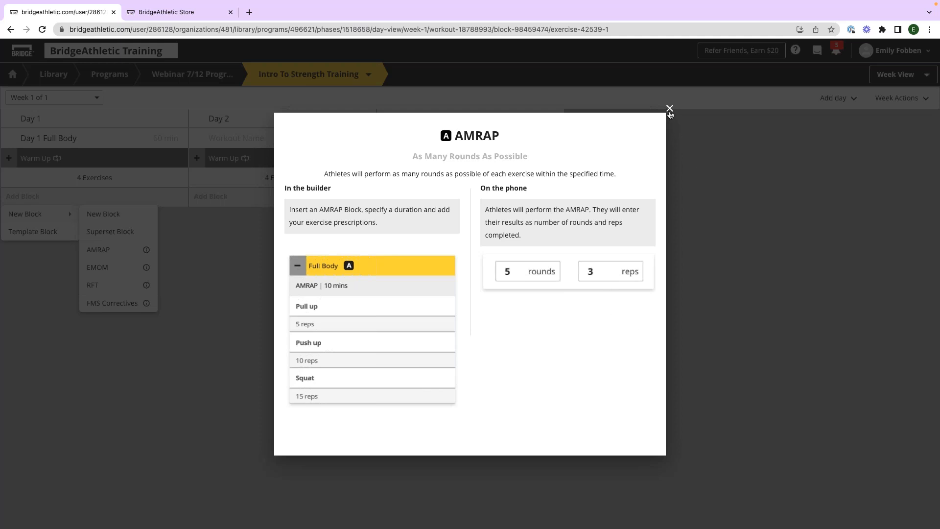
click(670, 109)
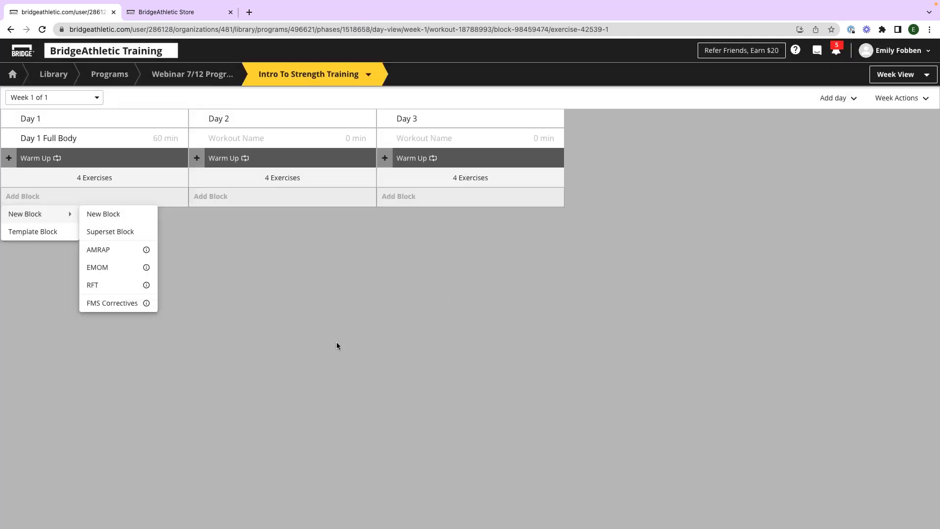
click(296, 351)
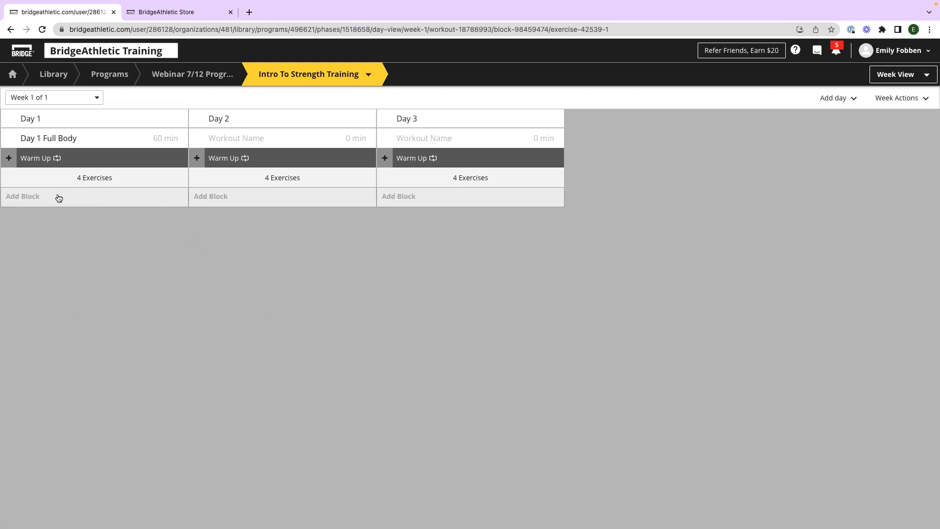
Add a superset block named "Strength Set 1" below the Day 1 Warm Up.
click(30, 195)
mouse_move(65, 214)
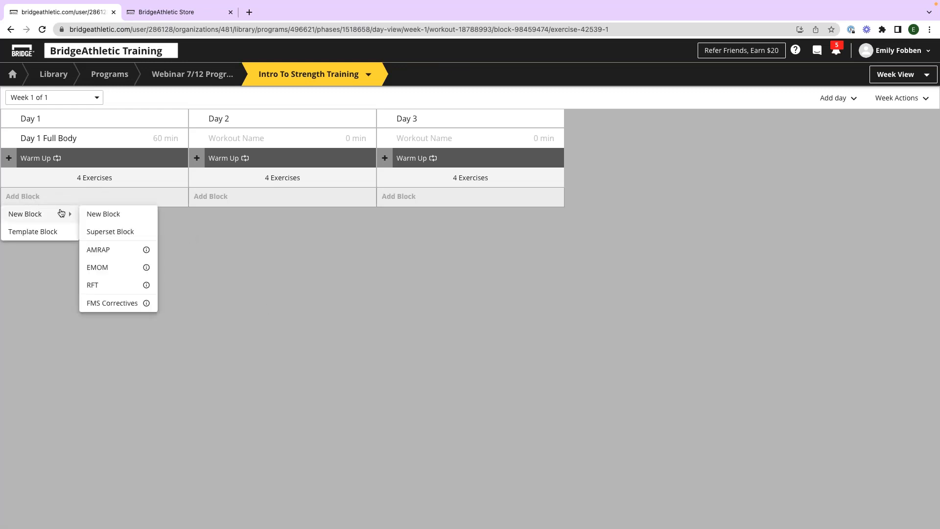
click(103, 231)
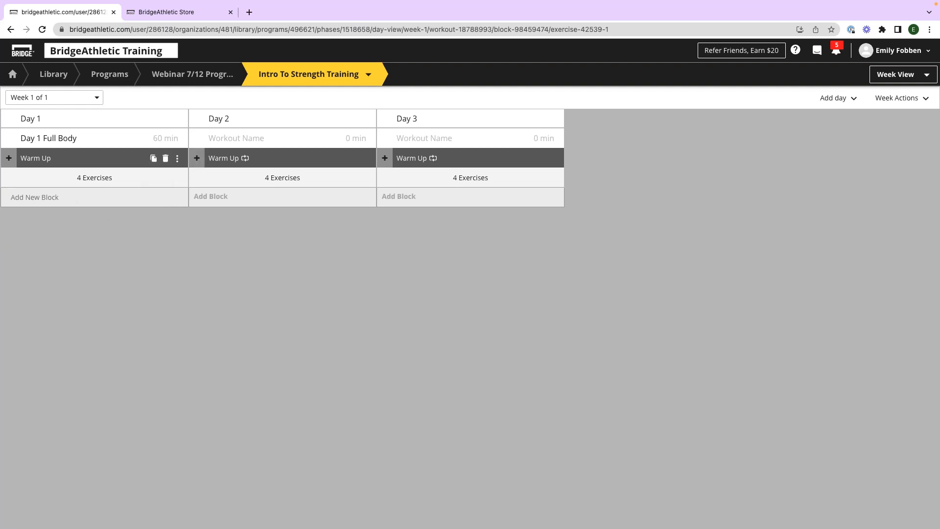
text(Strength Set 1)
key(Return)
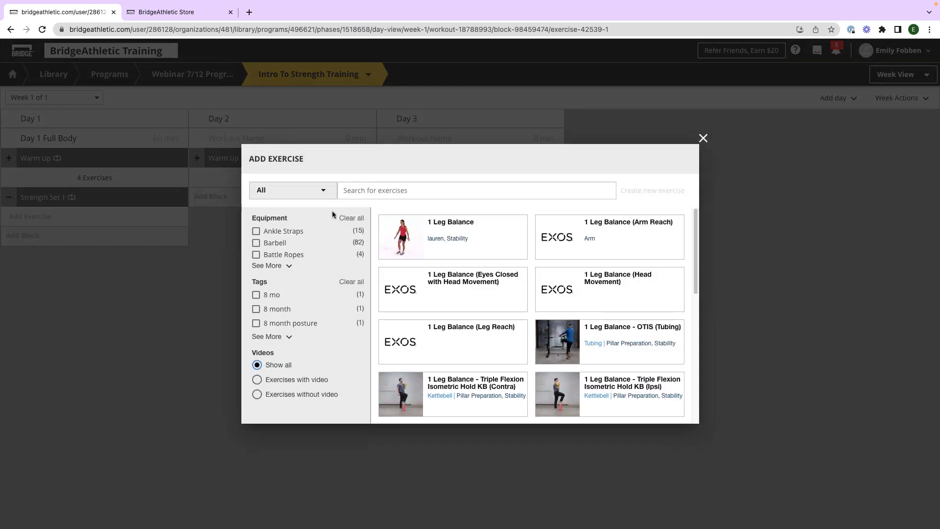
Insert the exercises Goblet Squat - Kettlebell and Bench Press - Dumbbell into Strength Set 1.
text(goblet)
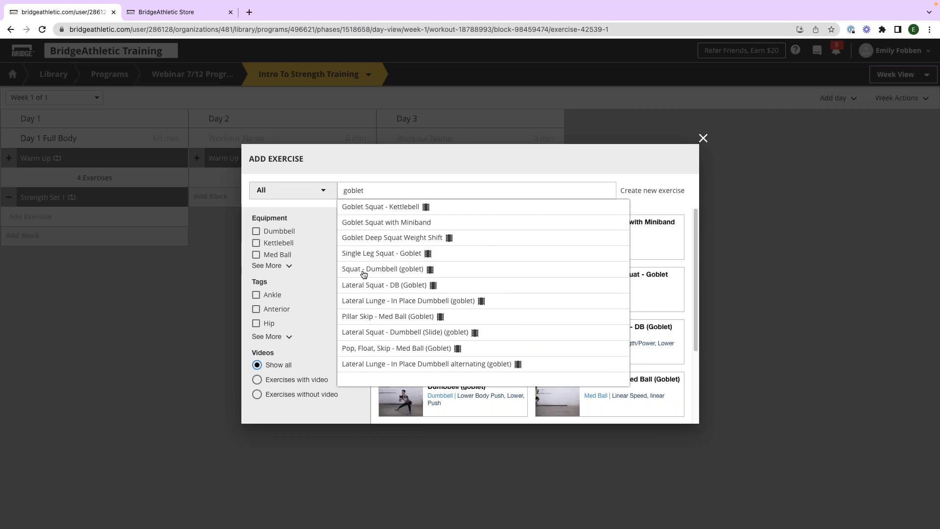
click(382, 212)
double_click(364, 187)
key(BackSpace)
text(db )
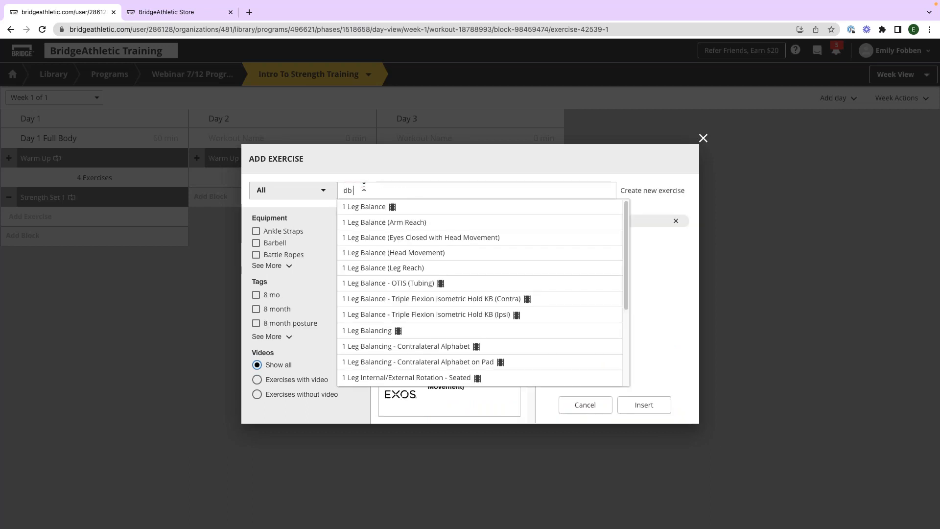
text(bench press)
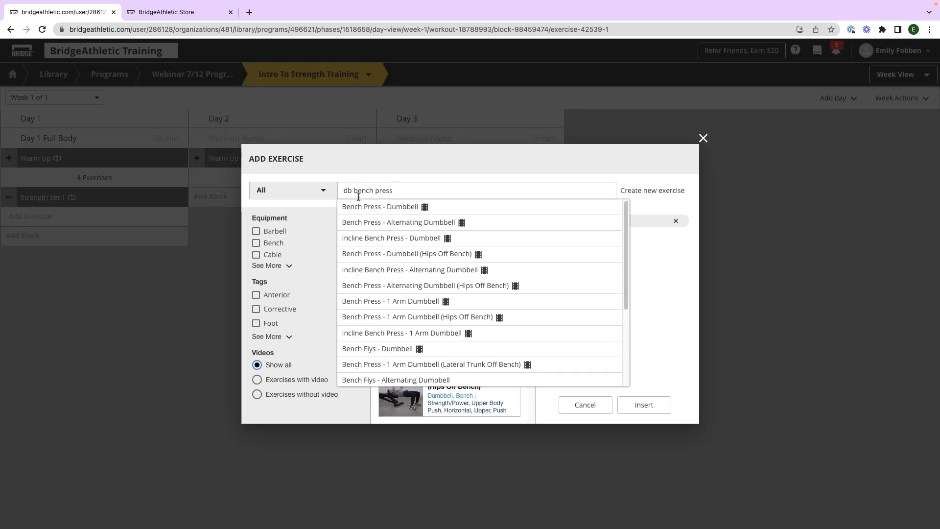
click(367, 208)
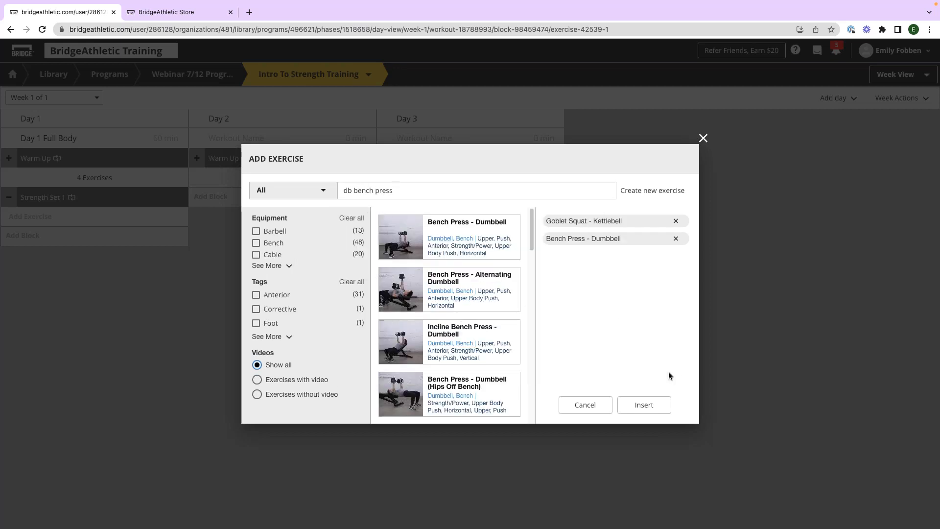
click(641, 404)
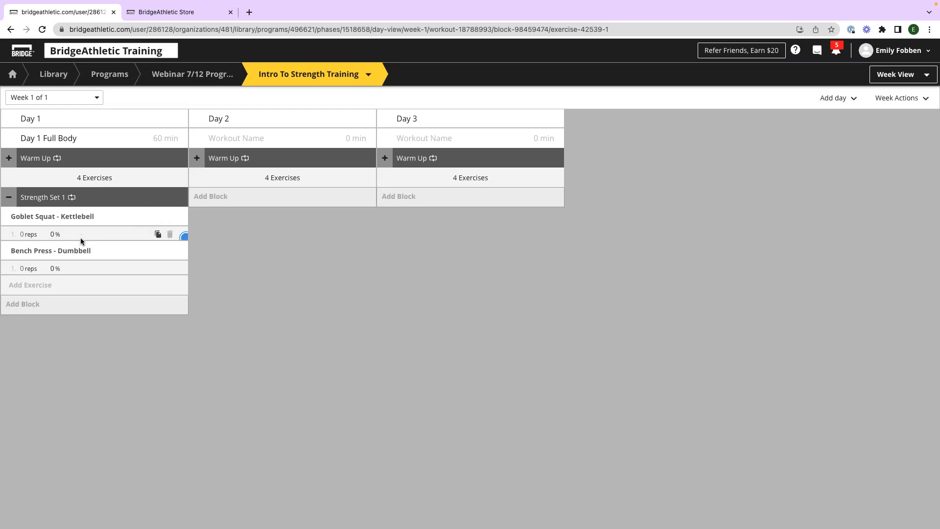
Review the available parameters of Goblet Squat - Kettlebell and add a second workset to it.
click(49, 218)
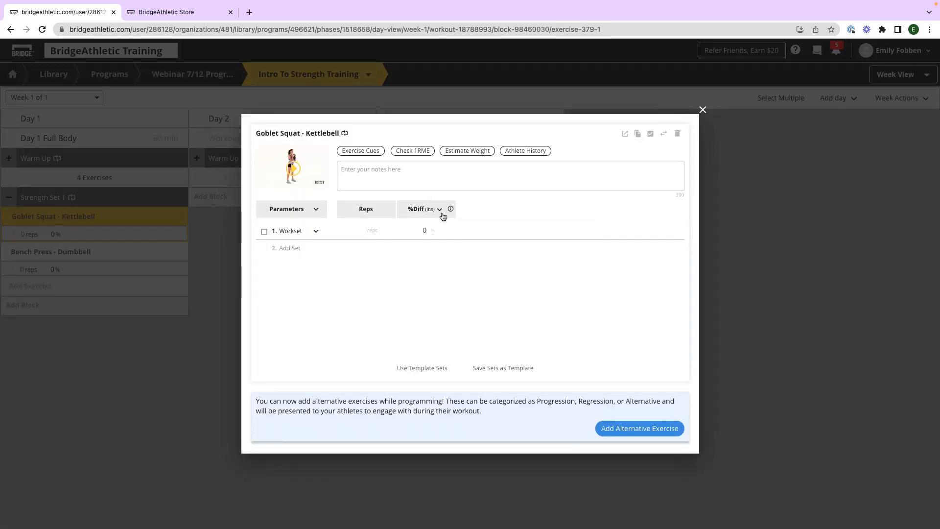
click(307, 211)
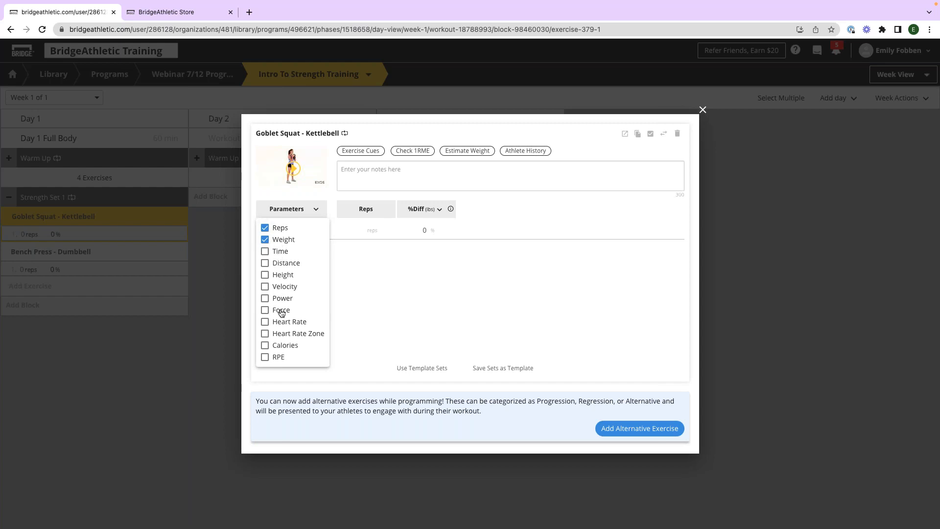
click(360, 277)
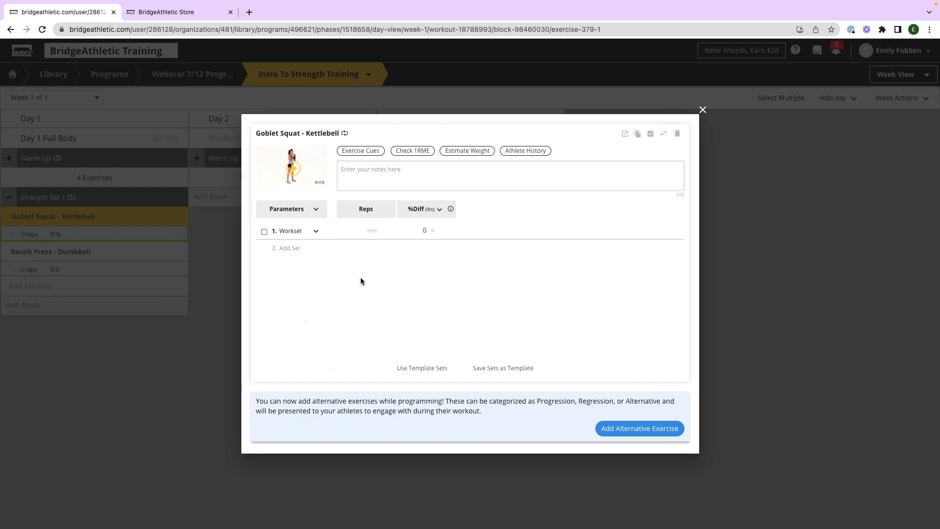
click(292, 254)
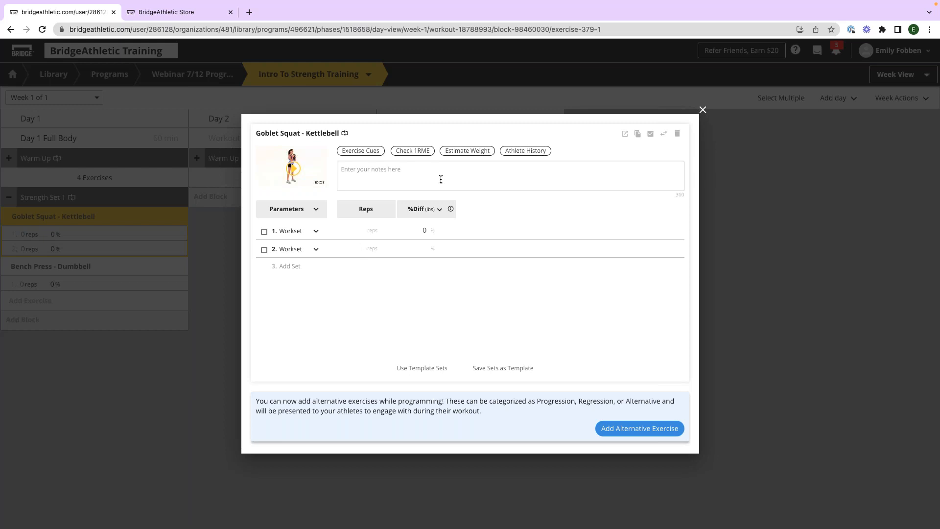
Check the percent-difficulty guide and set the difficulty of both Goblet Squat worksets to 70%.
mouse_move(451, 210)
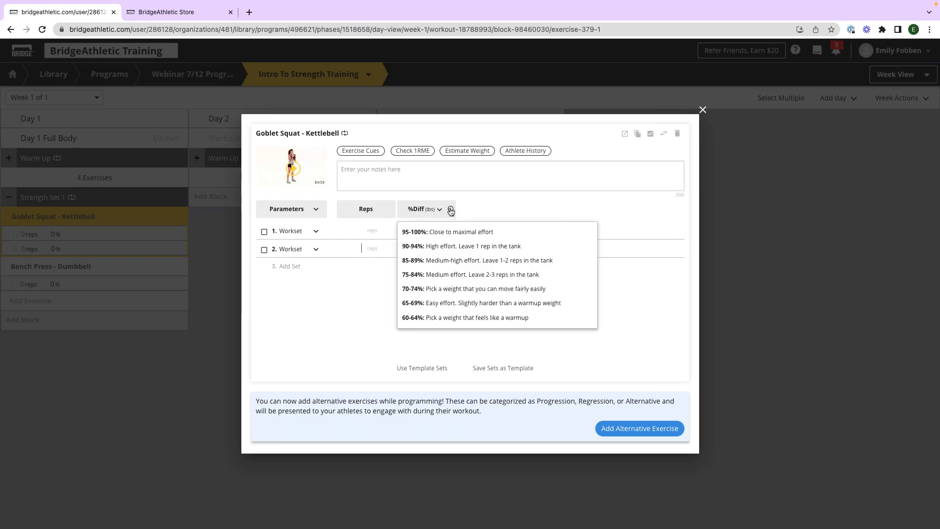
mouse_move(449, 208)
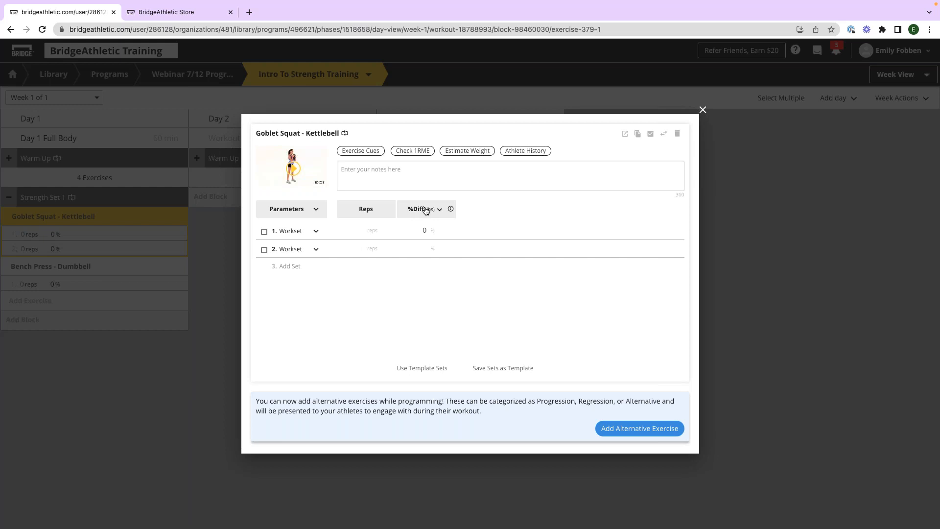
click(425, 231)
text(70)
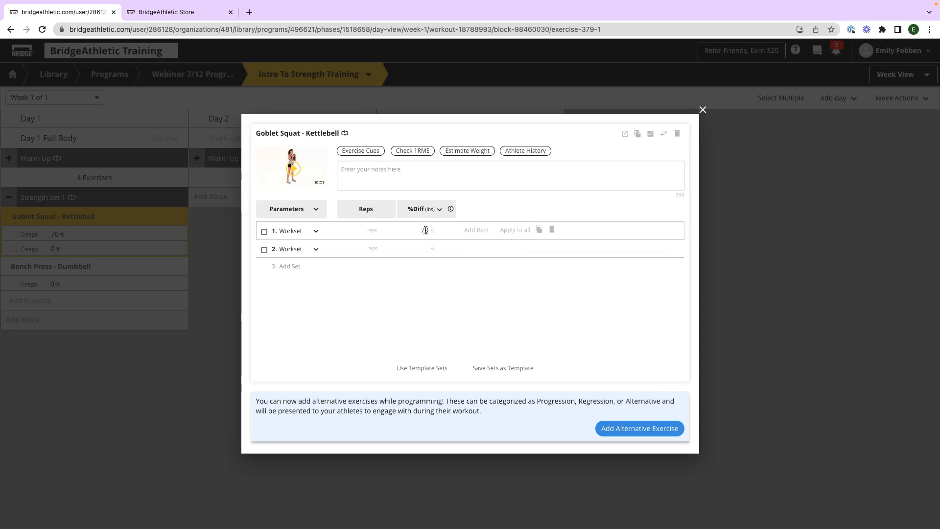
click(504, 234)
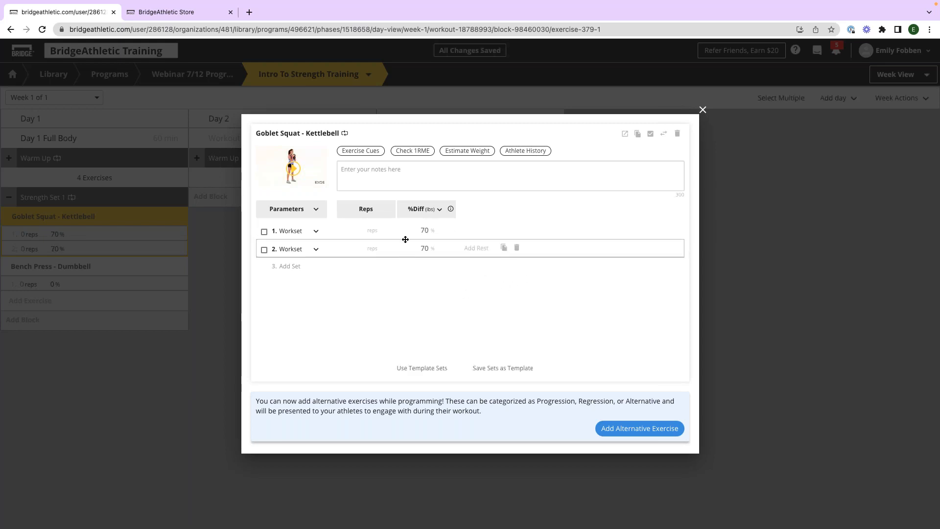
Review the weight options for Goblet Squat - Kettlebell and switch its load type to %1RME.
click(439, 210)
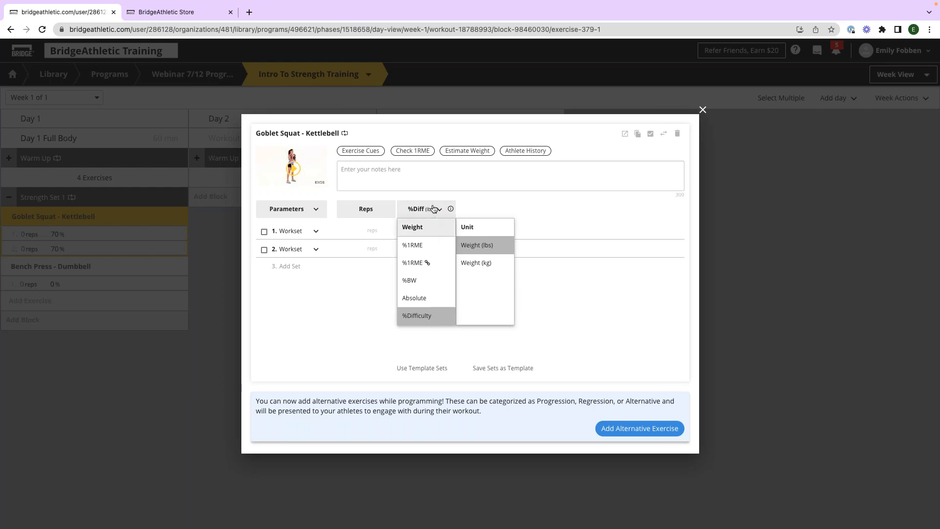
click(438, 209)
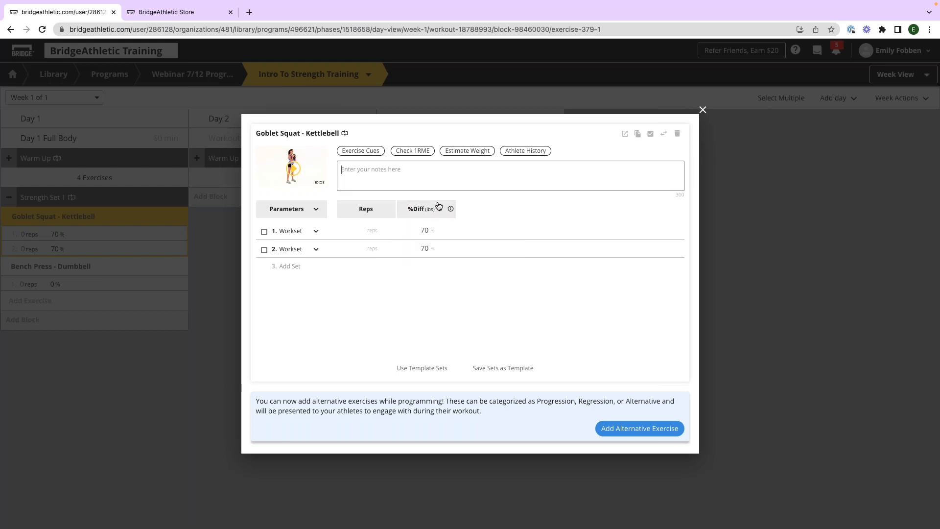
click(439, 210)
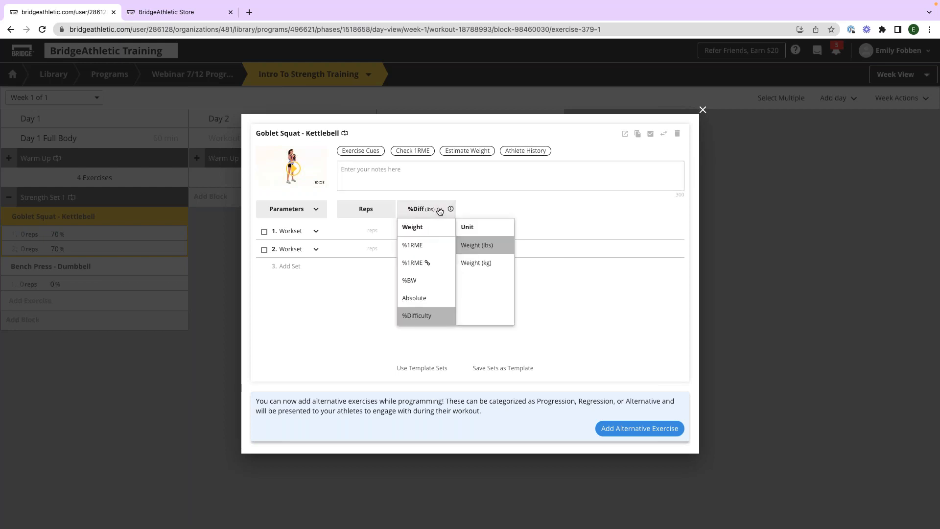
click(414, 245)
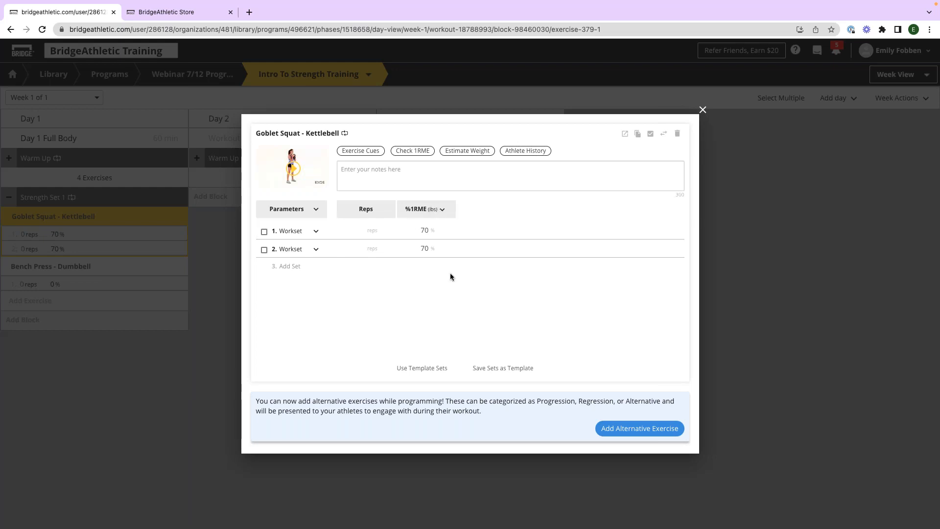
Switch the load type to linked %1RME and link it to the exercise Squat - Dumbbell (goblet).
click(441, 210)
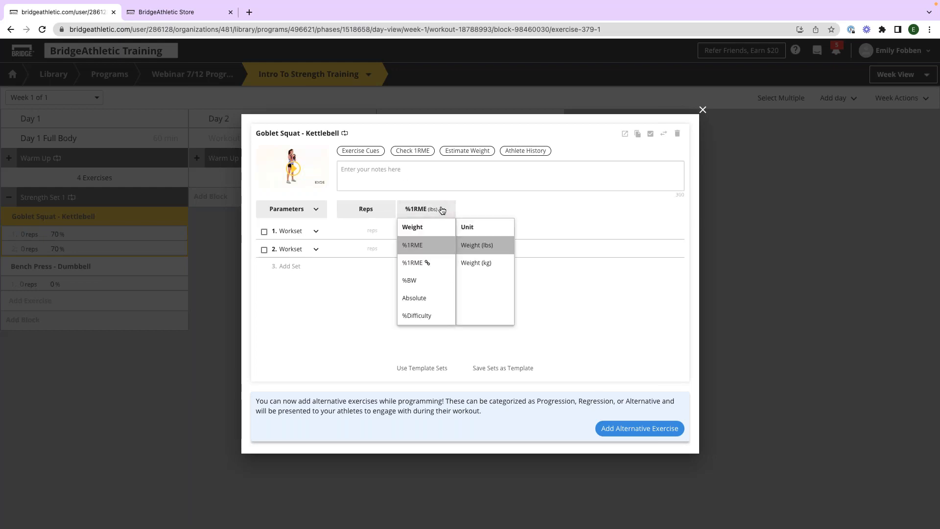
click(428, 265)
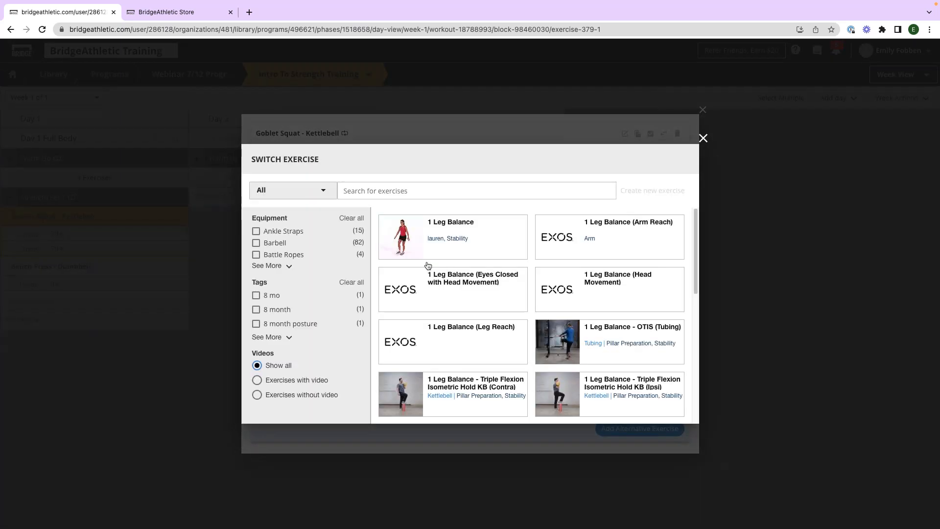
click(703, 138)
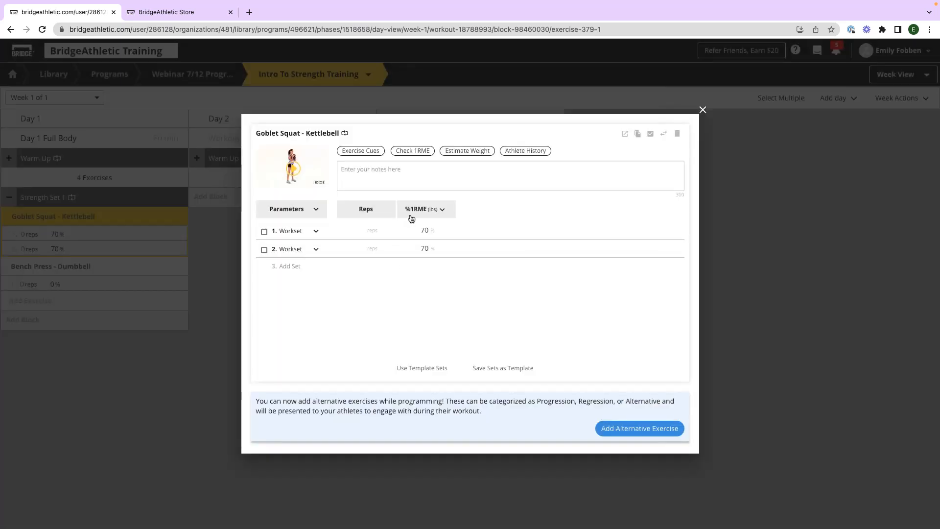
click(411, 218)
click(409, 265)
click(436, 194)
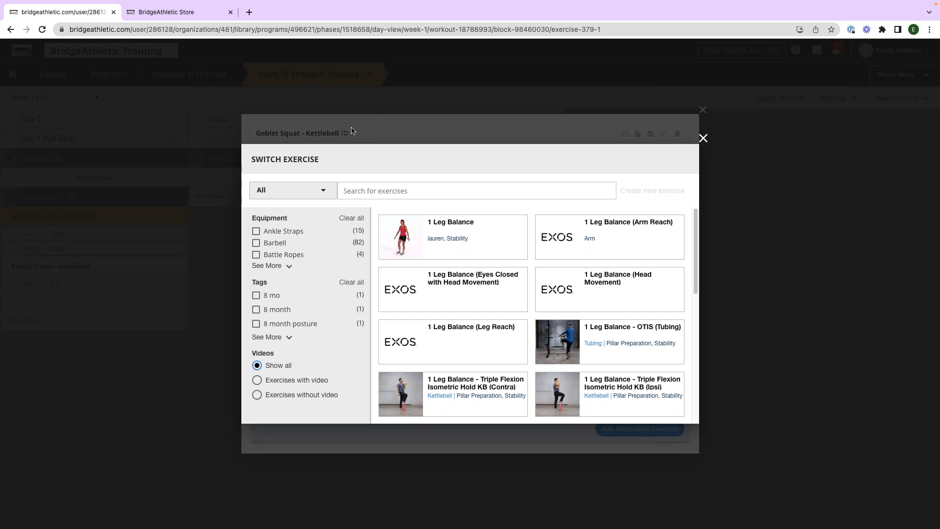
text(gobl)
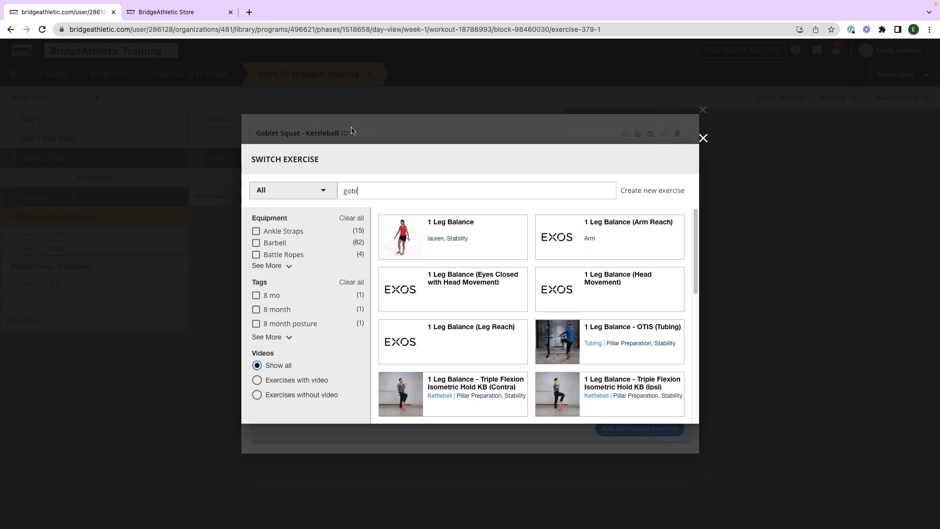
text(et)
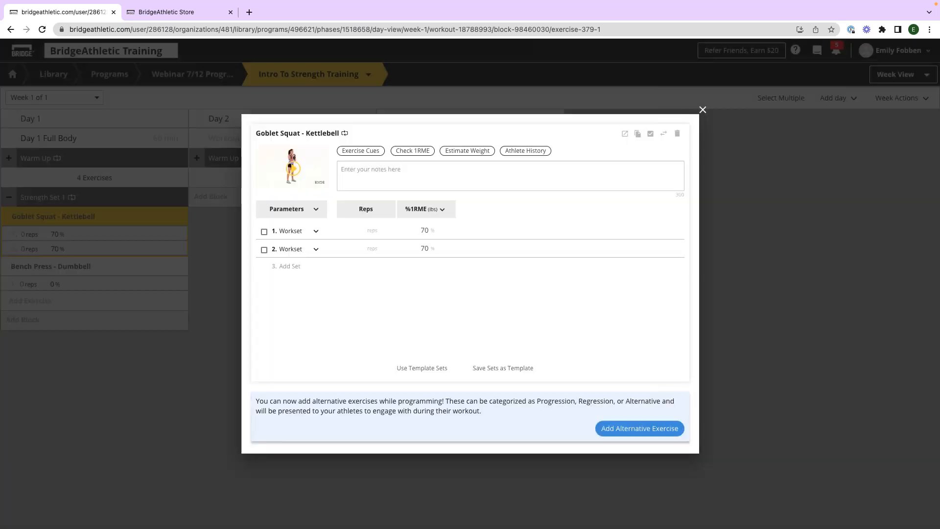
click(386, 270)
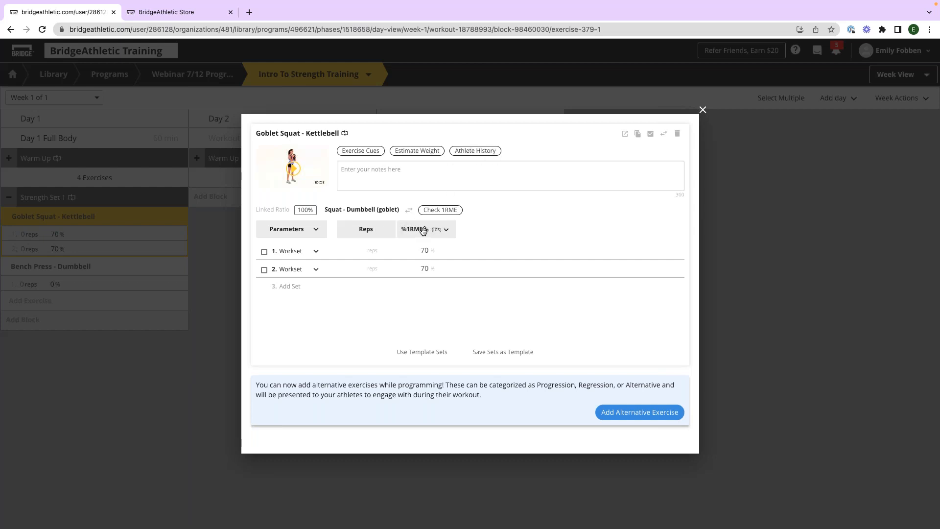
Change the Goblet Squat's load type to %BW and finally to Absolute weight.
click(445, 229)
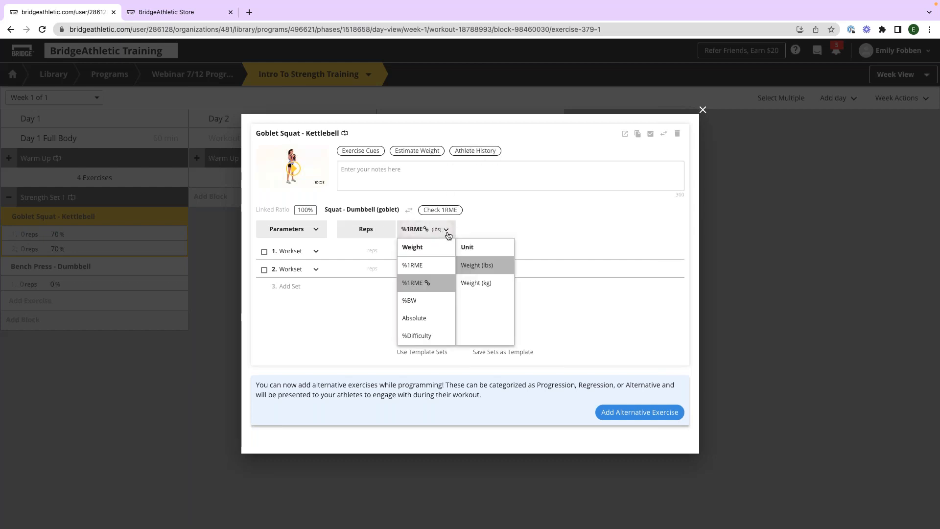
click(427, 304)
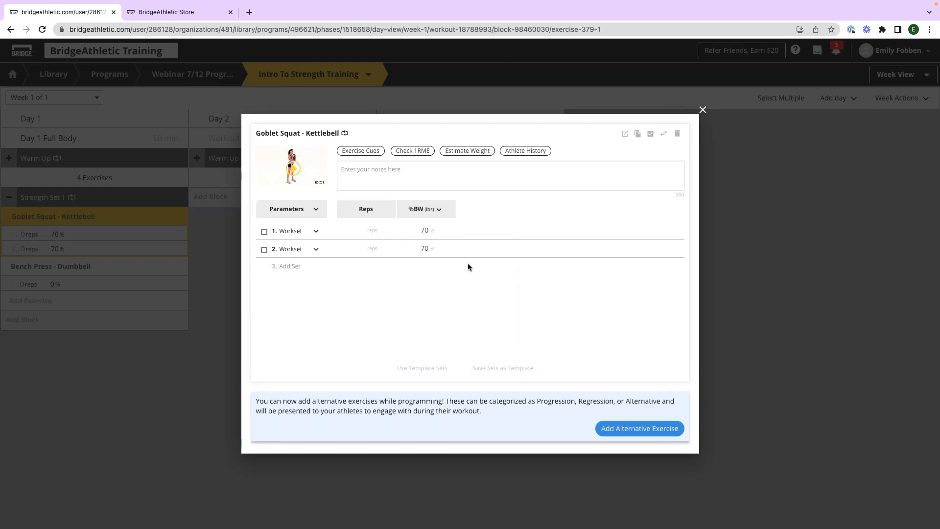
click(434, 215)
click(415, 297)
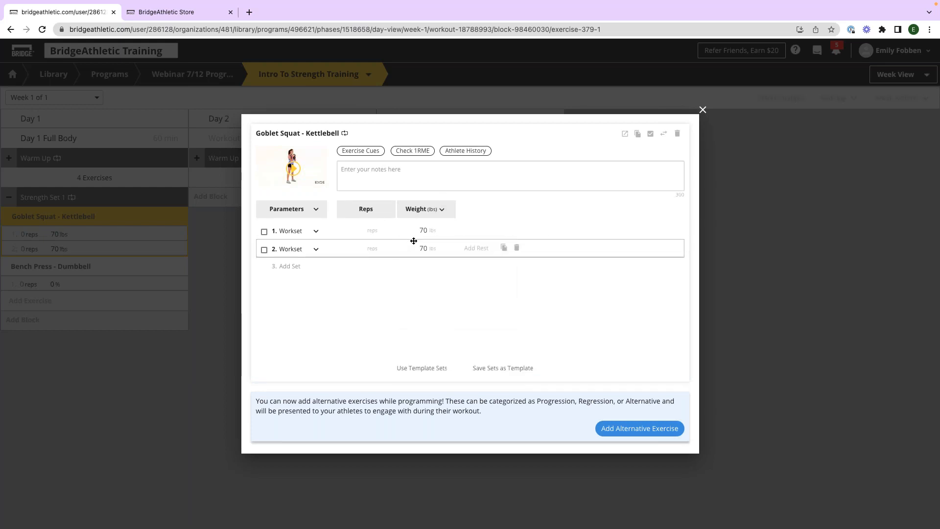
Clear the 70 lbs weight from both Goblet Squat worksets.
double_click(427, 230)
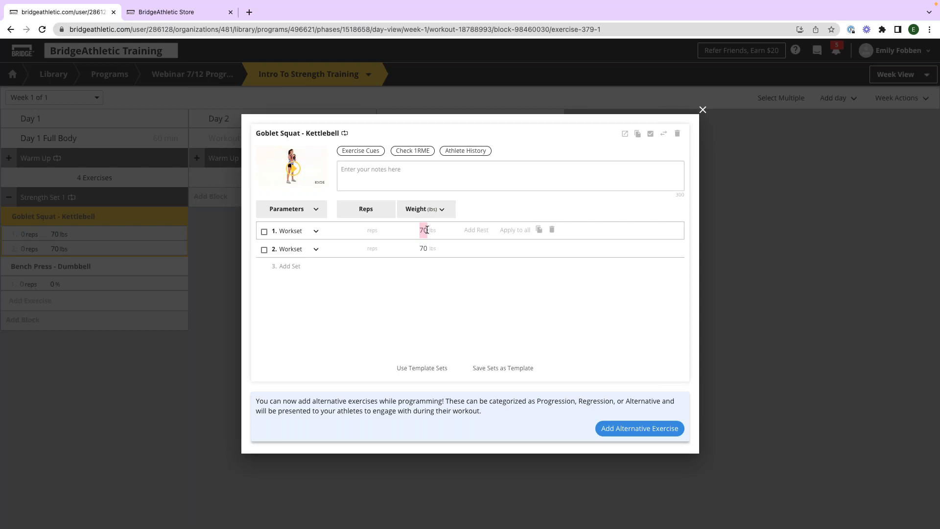
key(BackSpace)
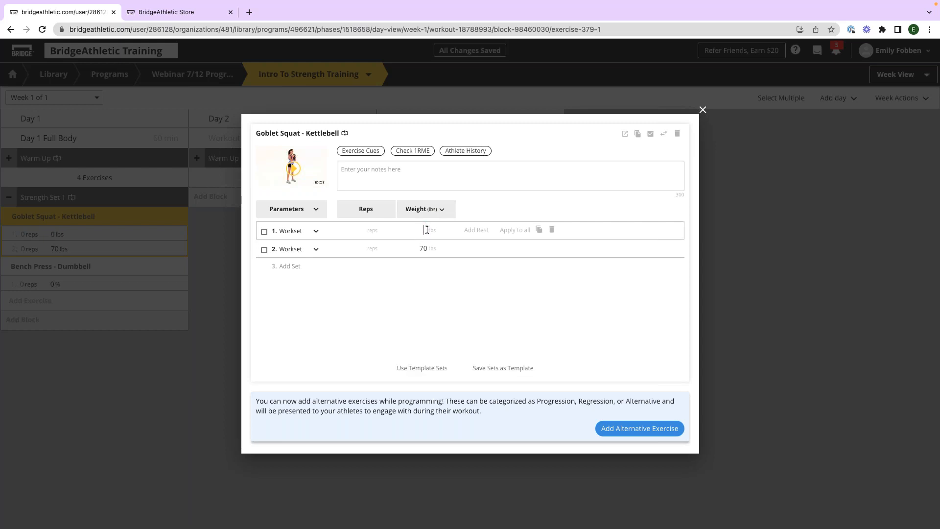
double_click(422, 249)
key(BackSpace)
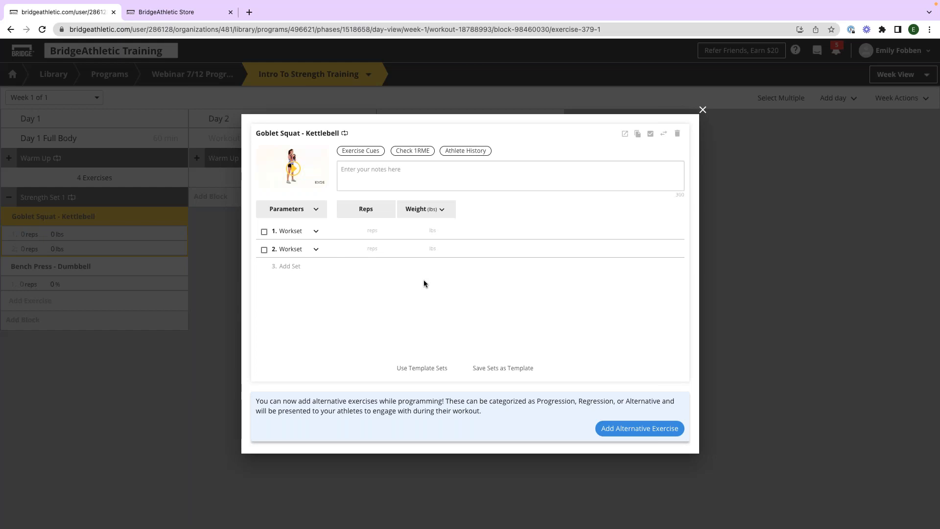
Keep the Absolute load type, enter 50 lbs for the first workset and apply it to all sets.
click(440, 209)
click(431, 308)
text(50)
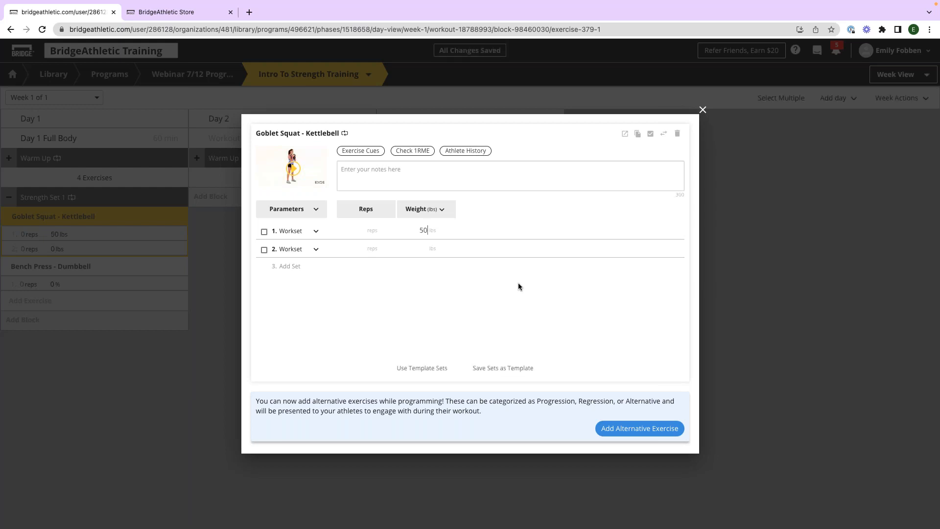
click(503, 232)
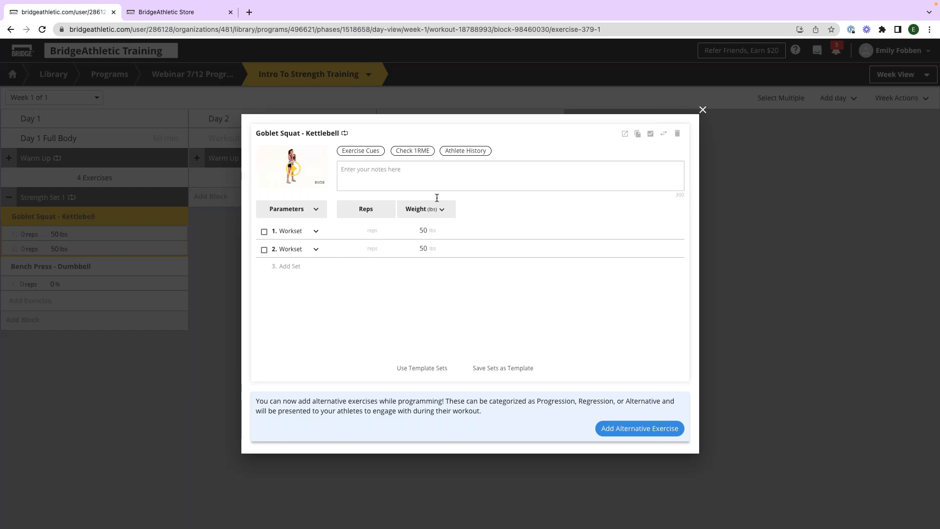
Remove the 50 lbs weight from both Goblet Squat worksets.
double_click(424, 230)
key(BackSpace)
double_click(422, 247)
key(BackSpace)
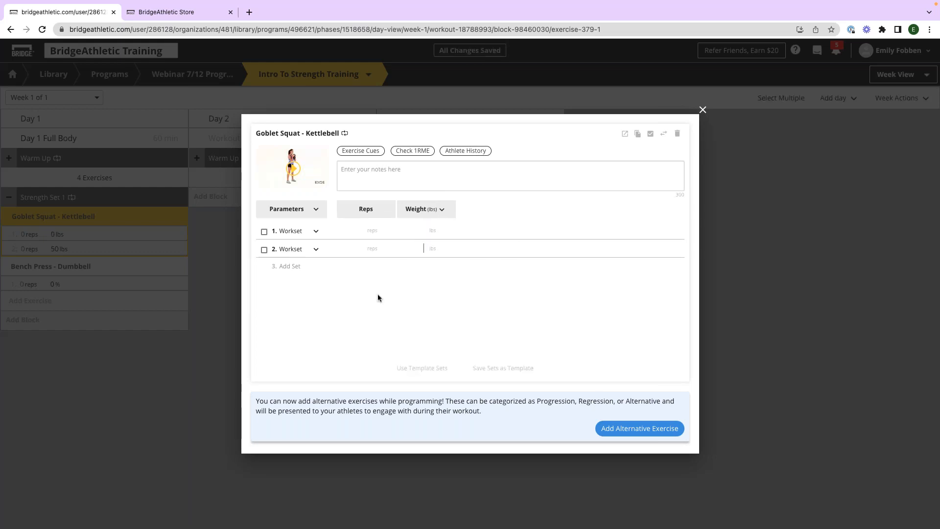
Open the athlete history for Goblet Squat - Kettlebell and choose the team Remote Training 2023.
click(469, 151)
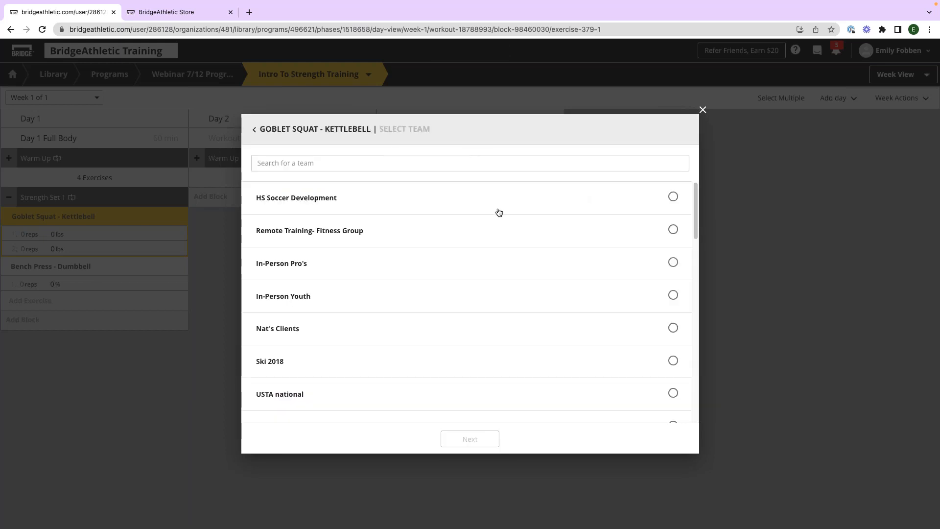
click(254, 131)
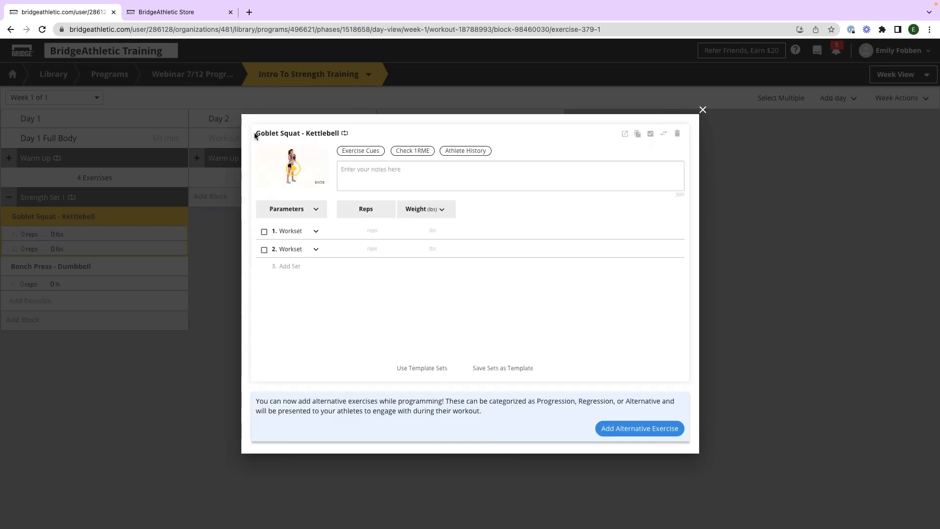
click(445, 152)
click(423, 201)
click(399, 230)
scroll(417, 268, down, 4)
scroll(371, 214, down, 4)
scroll(348, 218, up, 2)
click(345, 250)
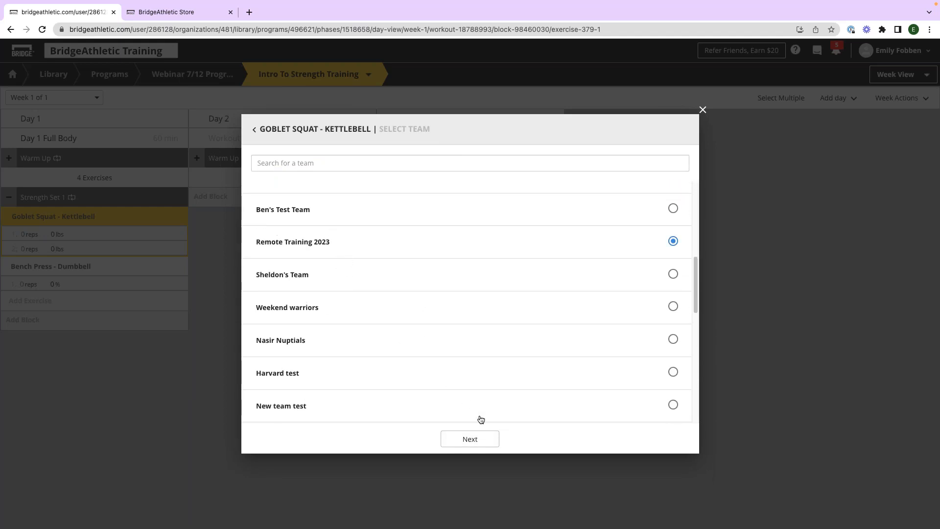
click(483, 438)
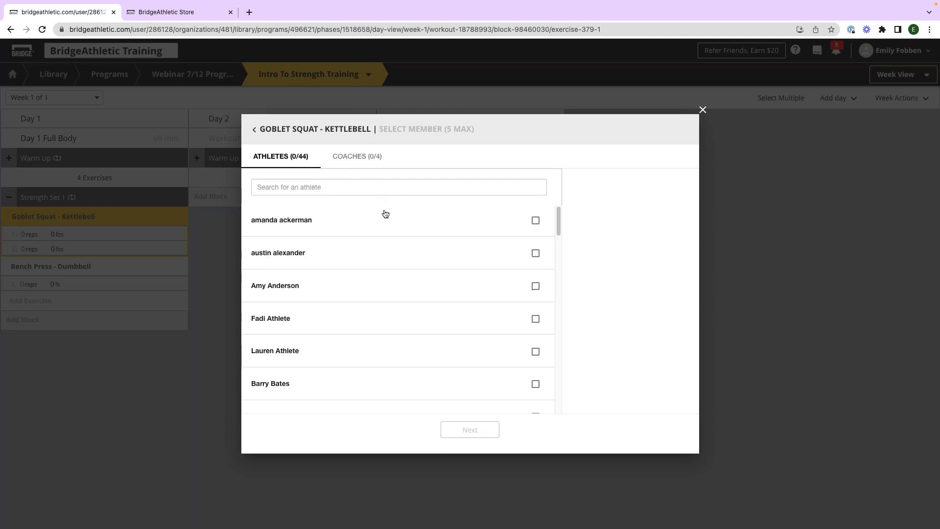
Select the first five athletes of the team and look through their Goblet Squat history.
click(394, 232)
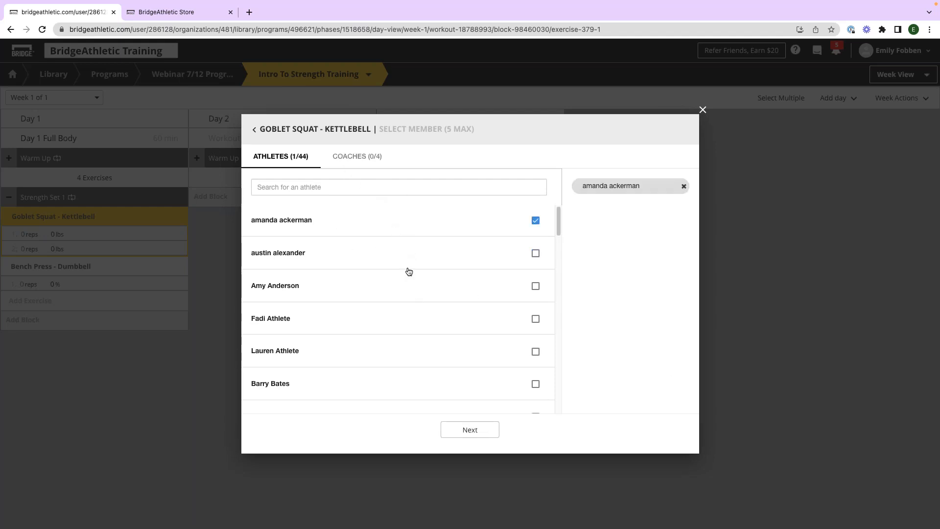
click(411, 291)
click(414, 252)
click(408, 319)
click(405, 355)
click(400, 381)
click(454, 429)
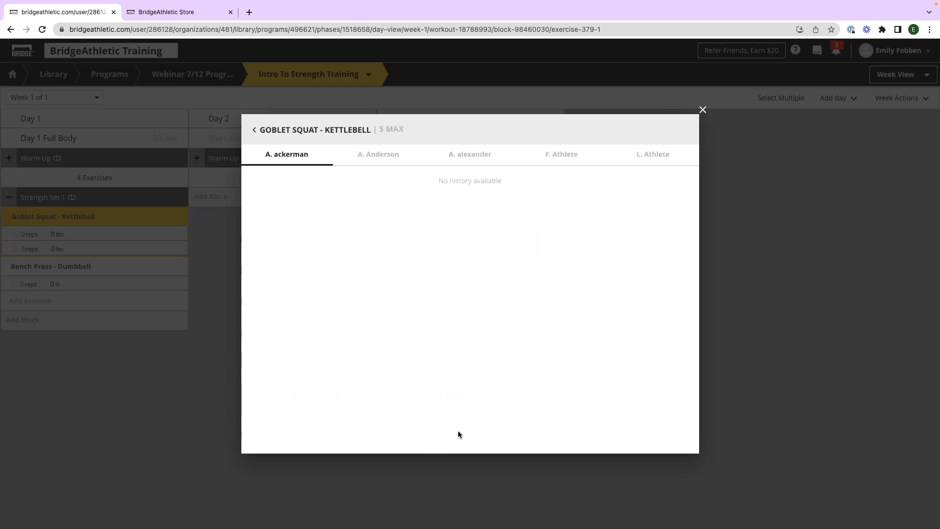
click(381, 154)
click(471, 156)
click(567, 157)
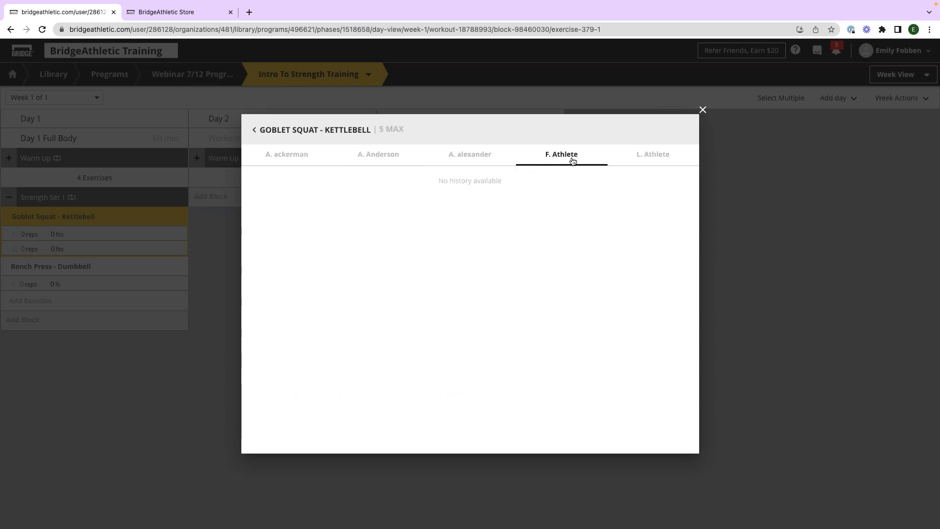
Go back to the team selection, choose HS Soccer Development and select its first five athletes.
click(257, 130)
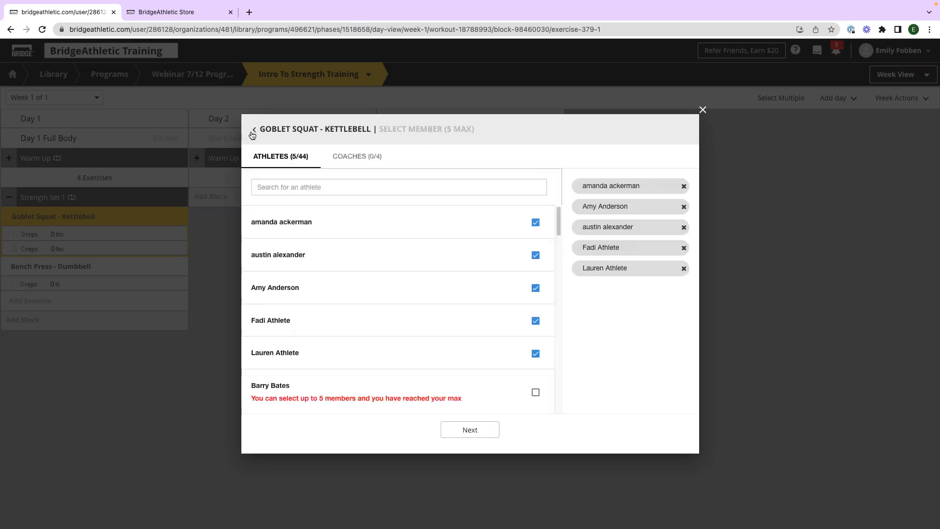
click(255, 131)
click(374, 209)
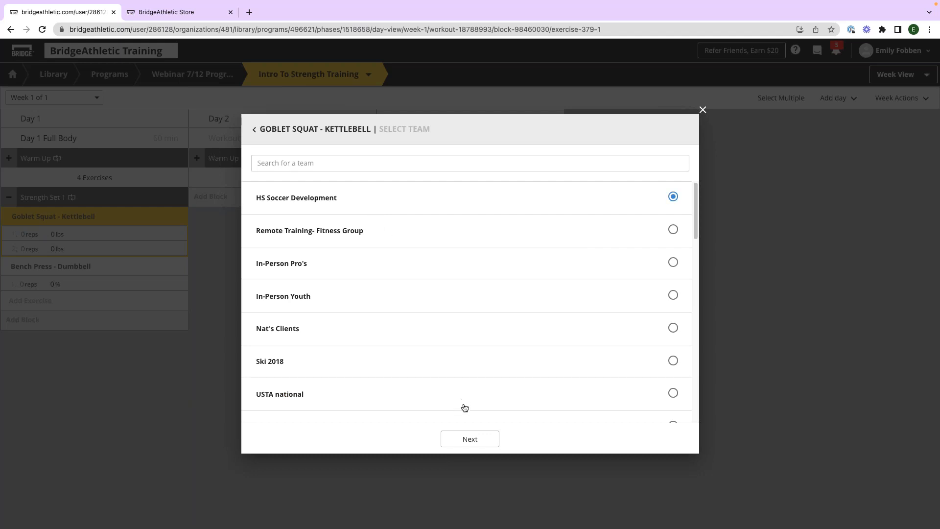
click(466, 441)
click(442, 235)
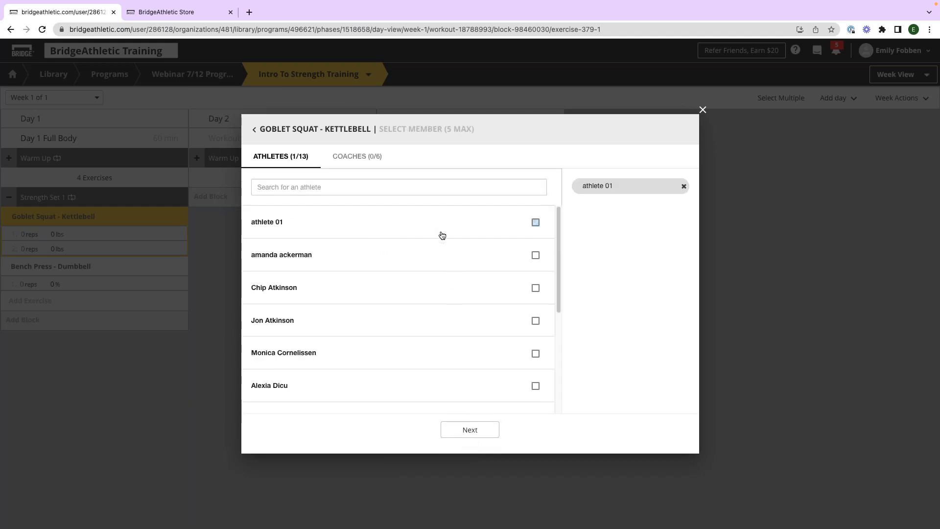
click(453, 260)
click(458, 287)
click(460, 318)
click(456, 346)
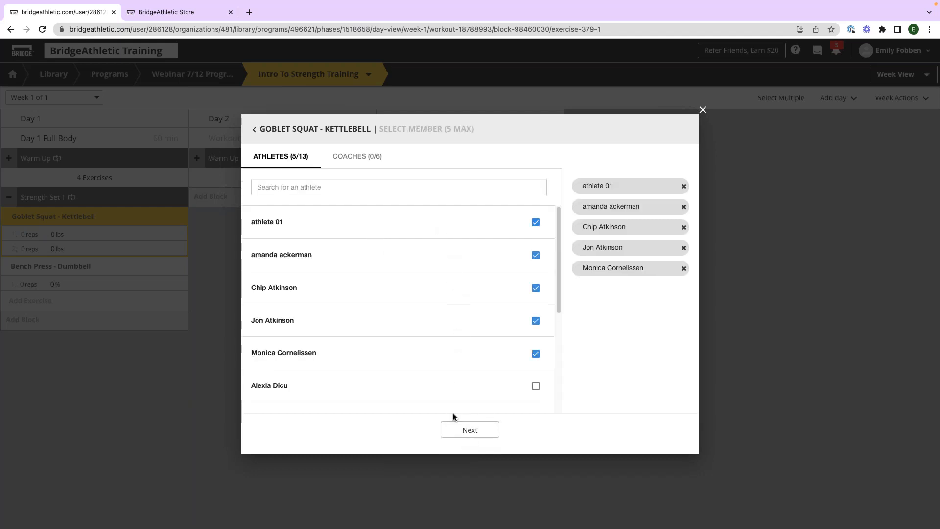
Review the recorded Goblet Squat history of the selected HS Soccer Development athletes and return to the exercise editor.
click(453, 426)
click(399, 160)
click(435, 160)
click(527, 160)
click(496, 157)
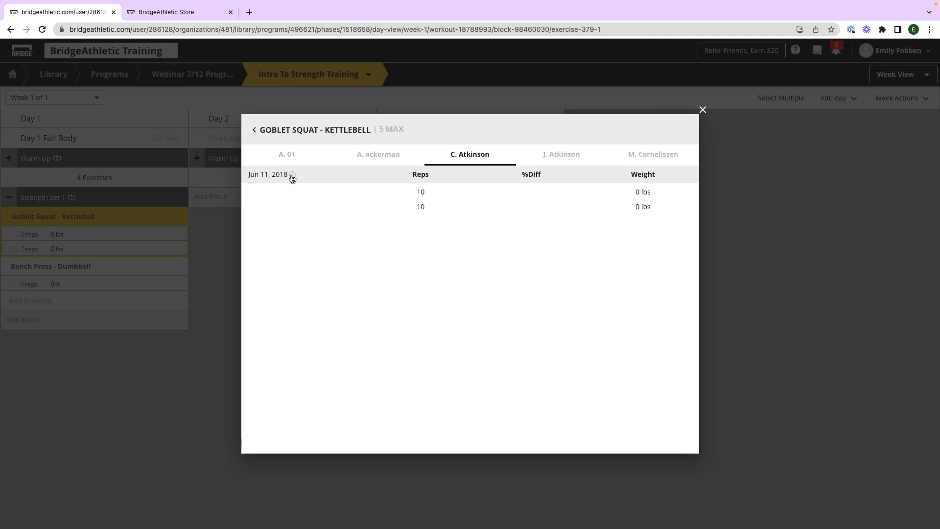
mouse_move(293, 178)
click(637, 157)
click(576, 158)
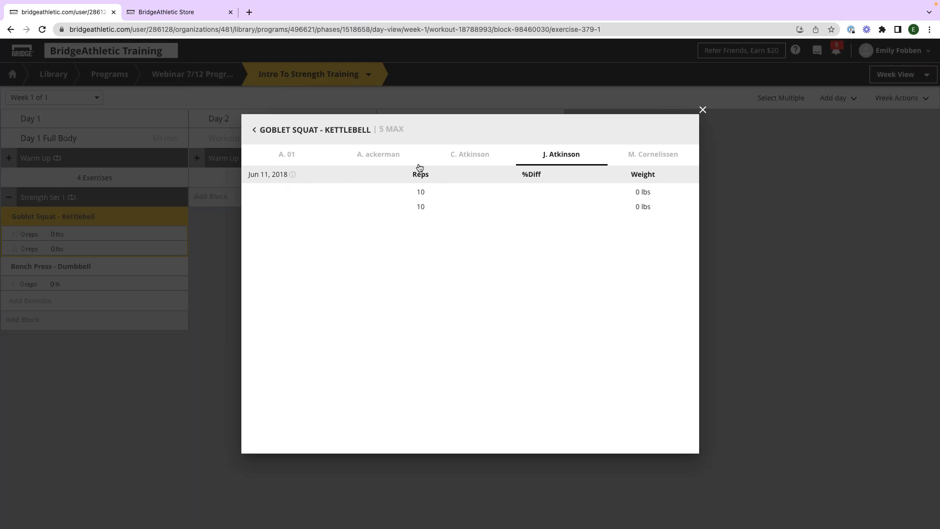
click(255, 131)
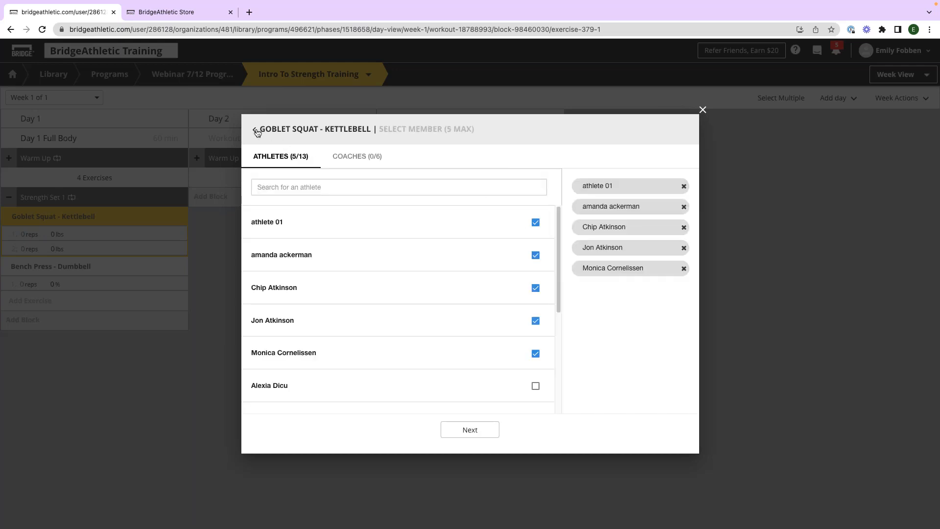
click(256, 131)
click(255, 132)
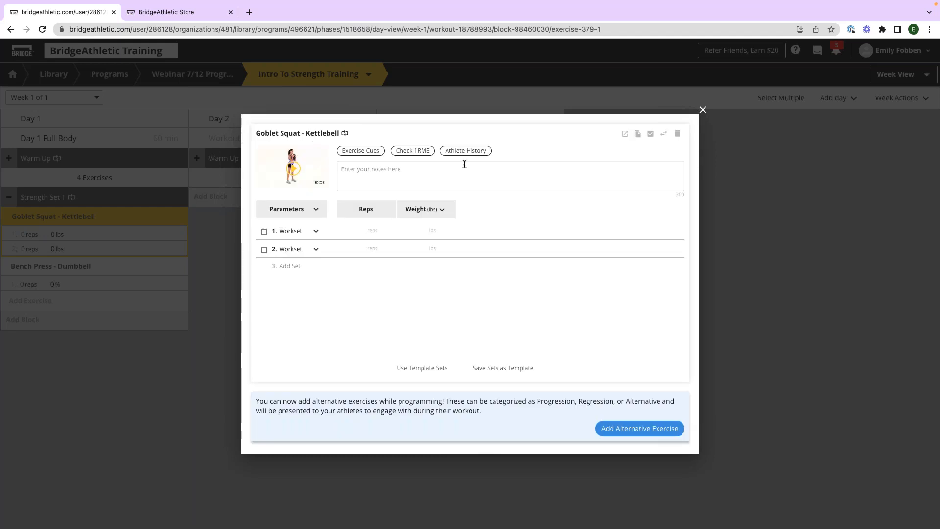
Check the 1RME results for Goblet Squat - Kettlebell in the team HS Soccer Development and return to the exercise editor.
click(413, 151)
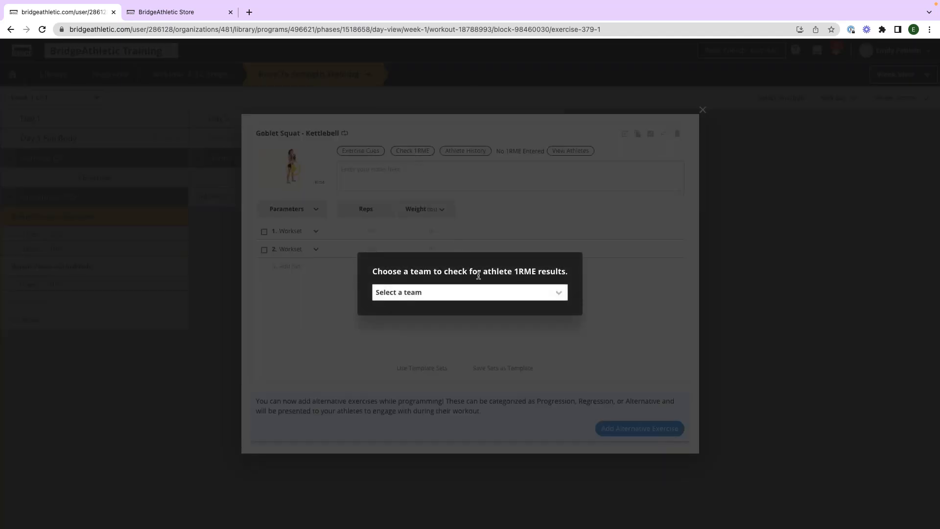
click(474, 293)
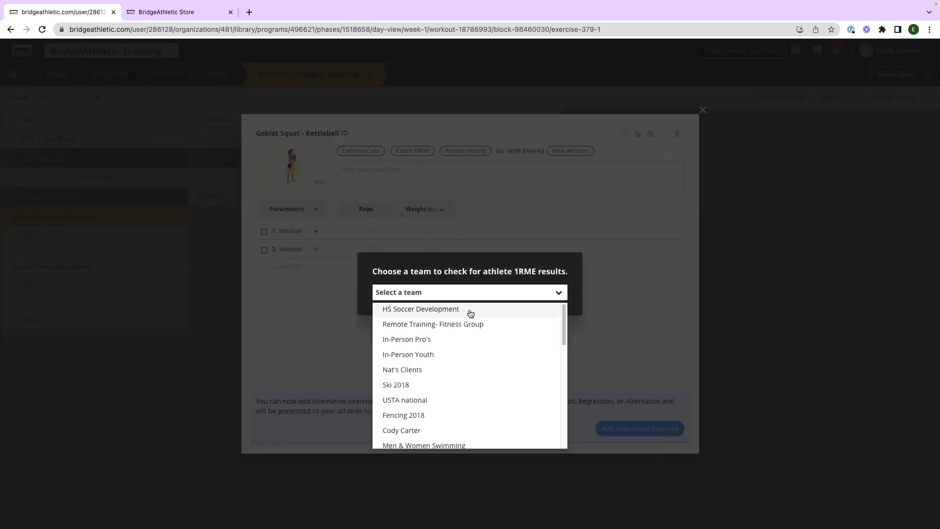
click(468, 315)
scroll(475, 287, down, 3)
scroll(466, 279, down, 4)
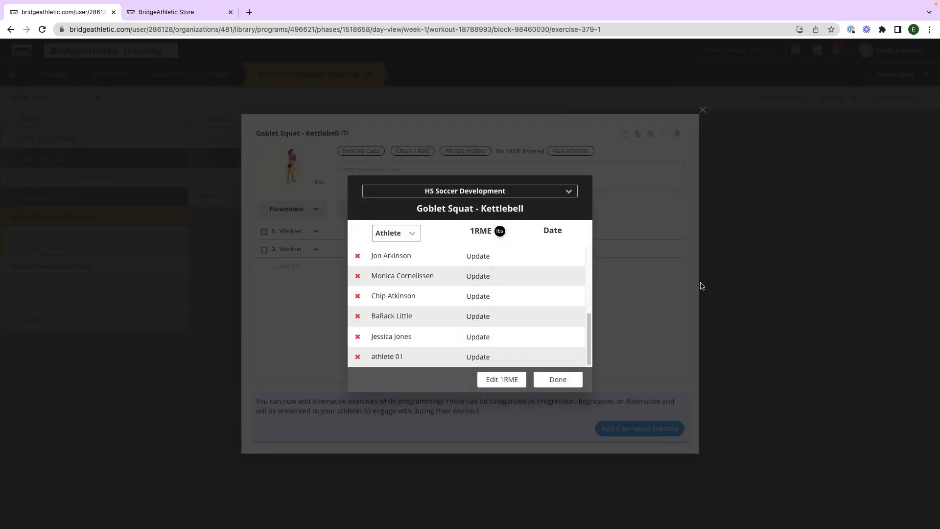
click(660, 276)
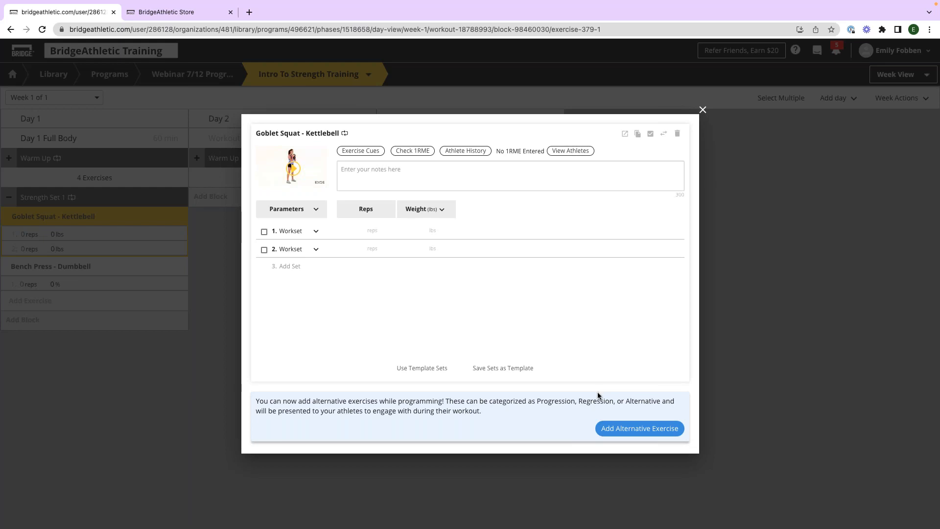
Find Back Squat - Barbell with the search "barbell squat" and insert it as an alternative exercise for Goblet Squat - Kettlebell.
click(633, 430)
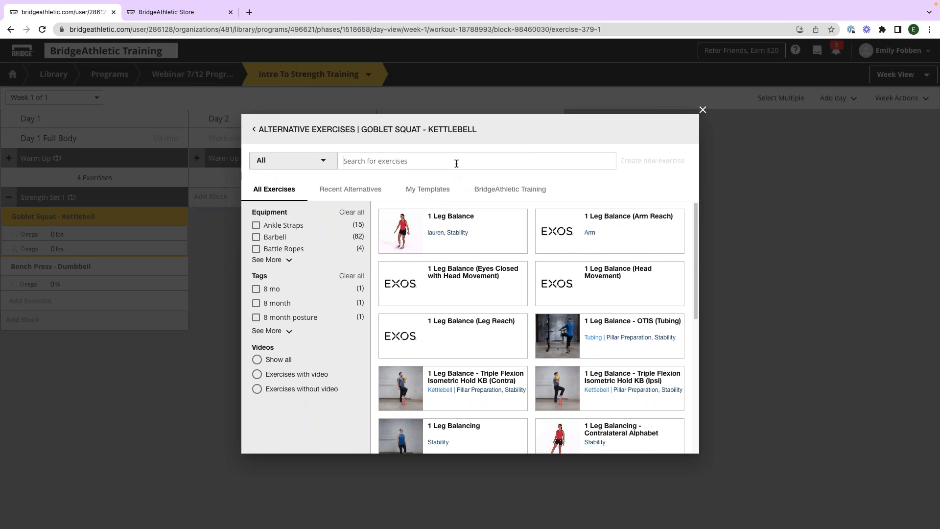
text(barbell)
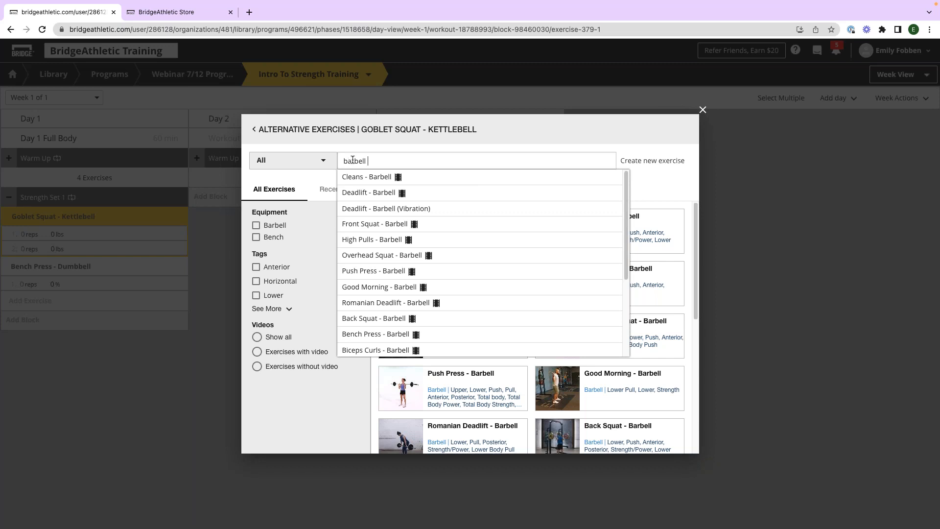
text( squat)
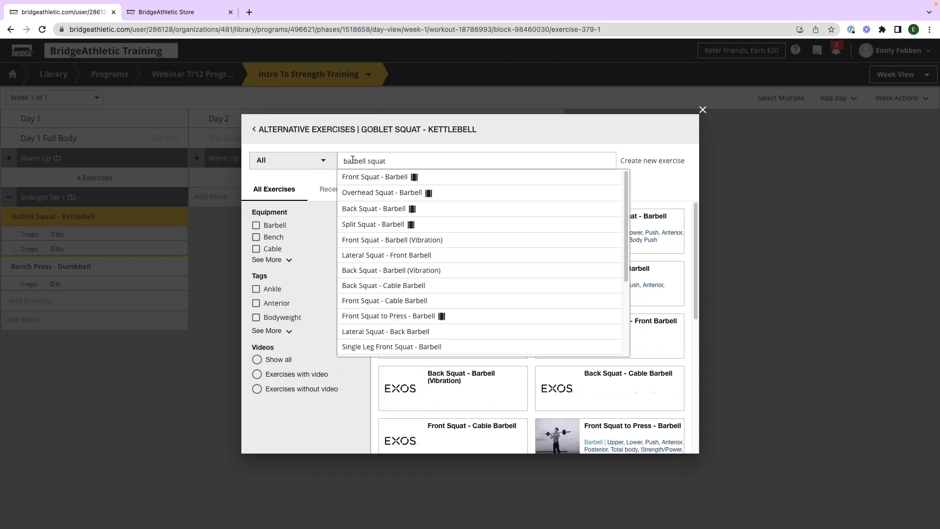
click(394, 213)
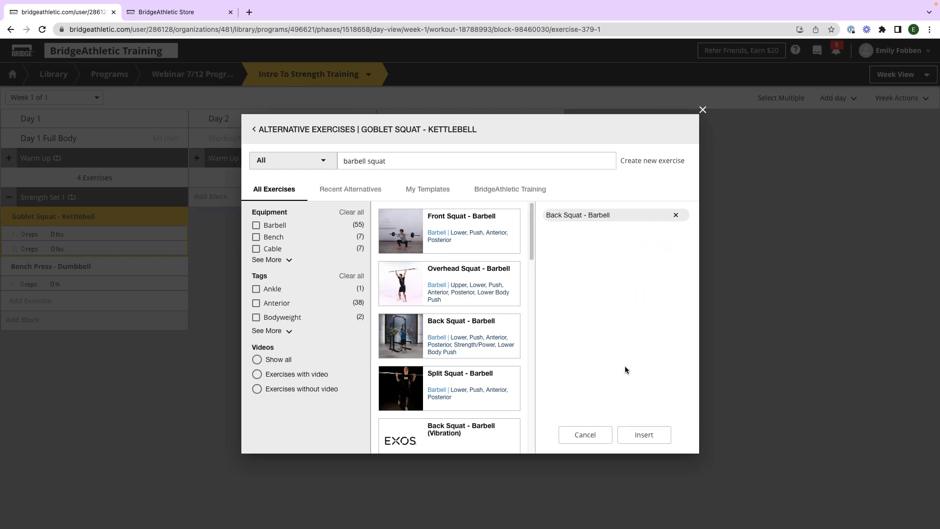
click(642, 434)
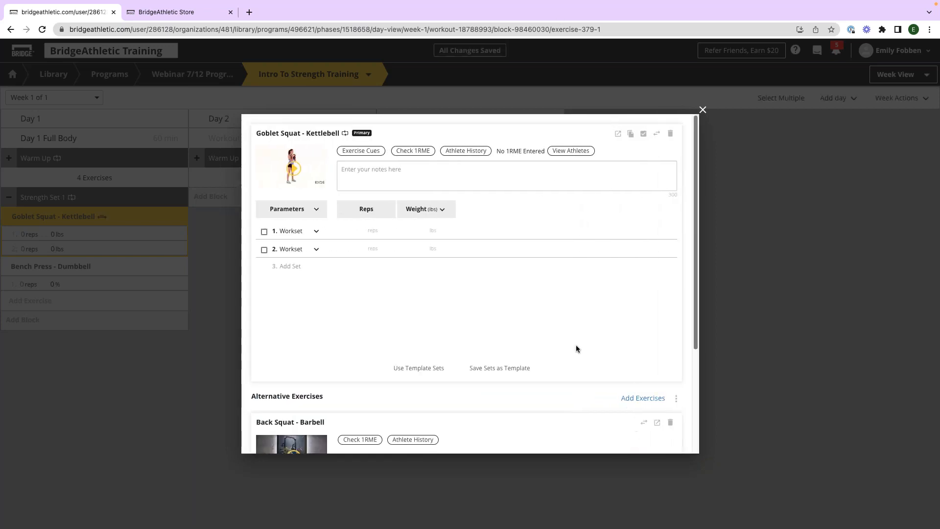
Classify the Back Squat - Barbell alternative as a Progression and stop it from using the primary exercise's prescriptions.
scroll(431, 260, down, 3)
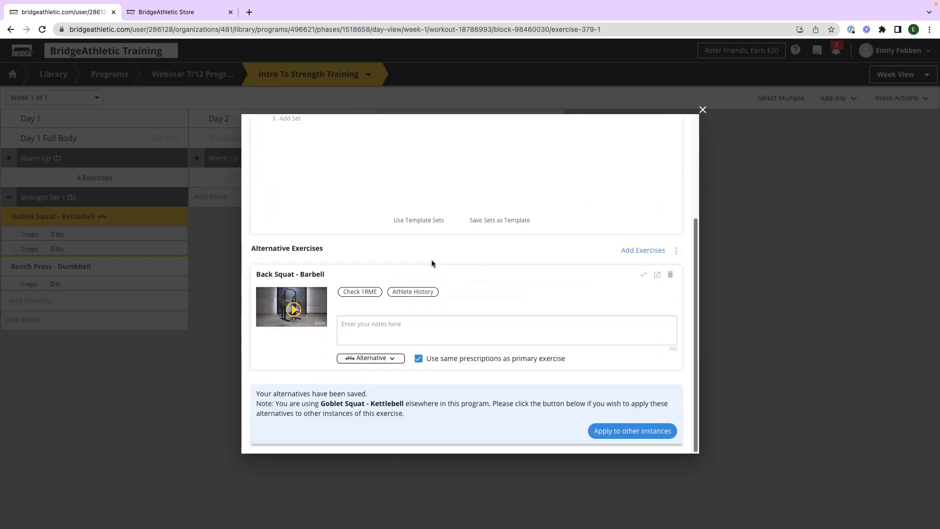
click(385, 358)
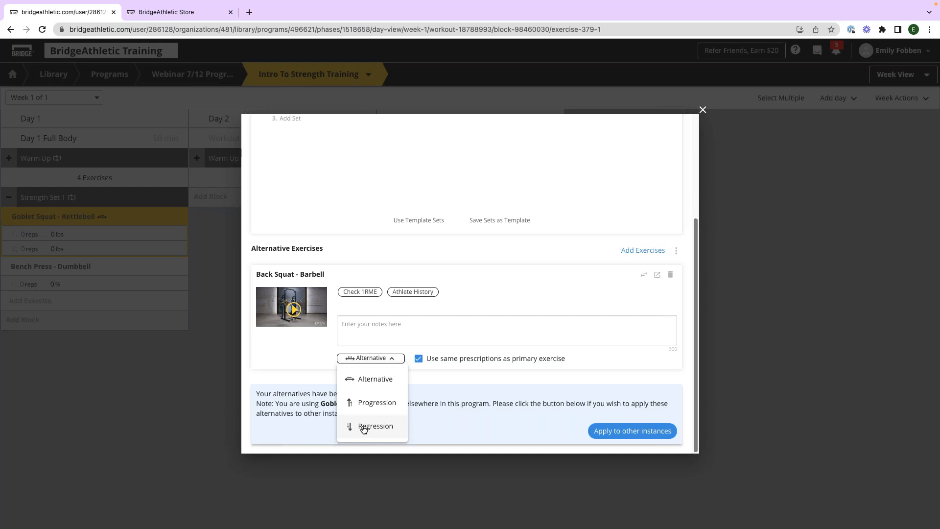
click(354, 402)
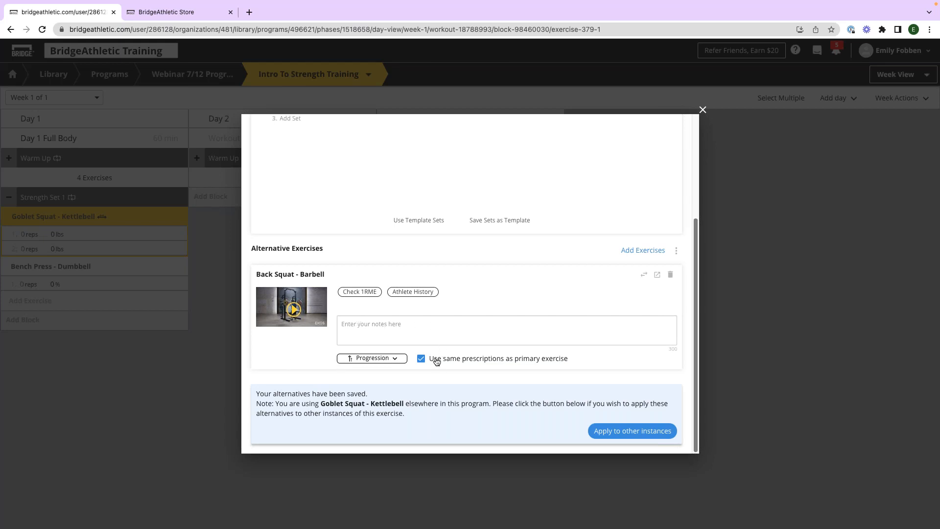
click(421, 358)
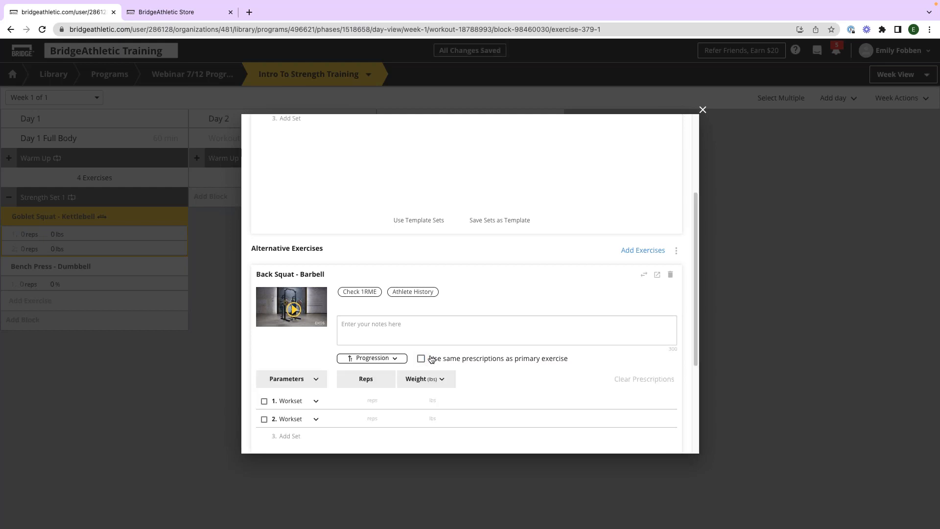
scroll(425, 339, down, 2)
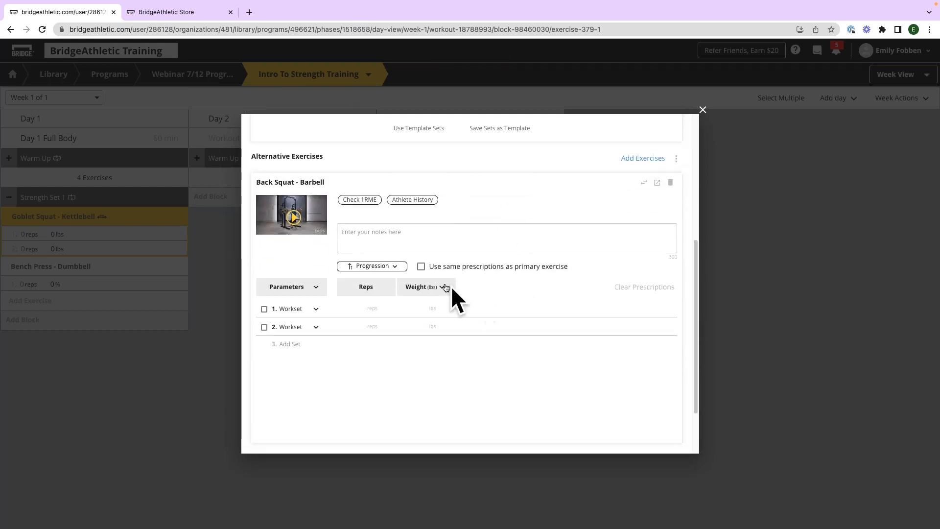
Check the Back Squat - Barbell 1RME results of the athletes in HS Soccer Development and in Remote Training- Fitness Group.
click(359, 199)
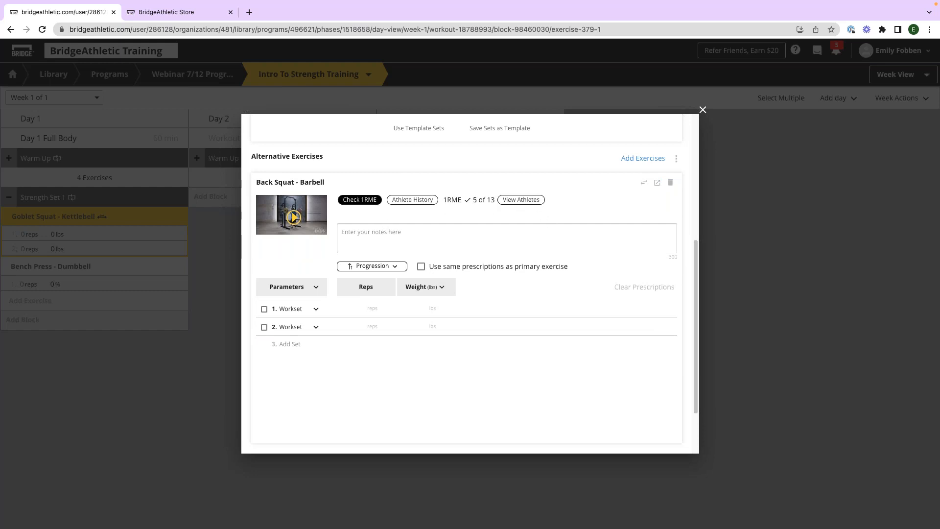
click(534, 202)
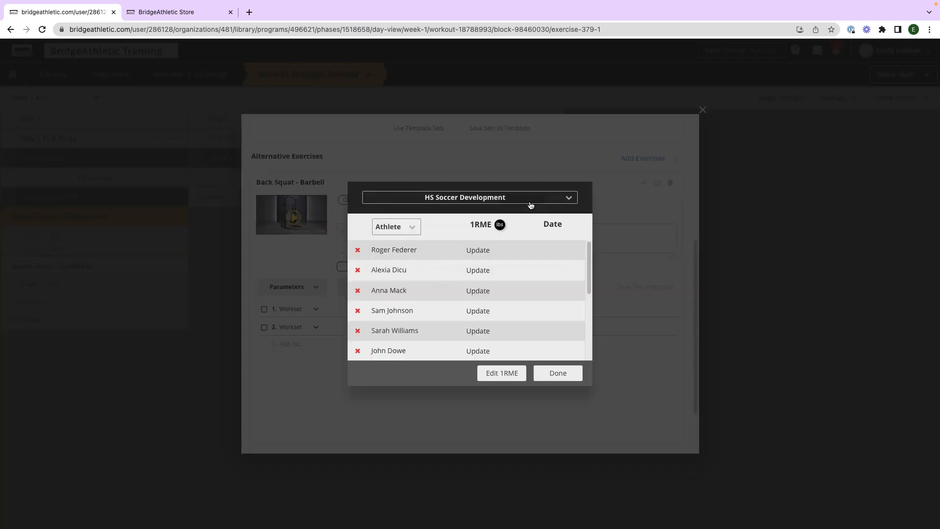
scroll(501, 289, down, 3)
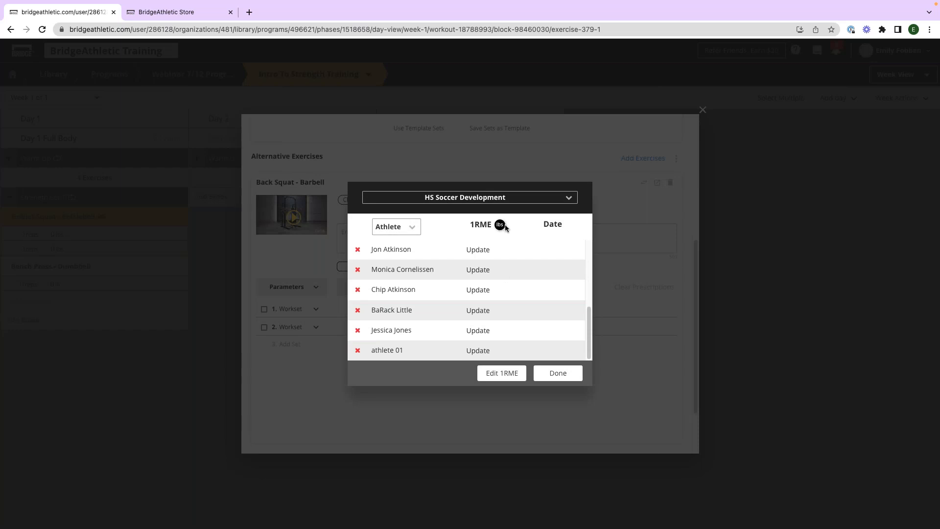
click(405, 227)
click(485, 199)
click(485, 199)
click(478, 228)
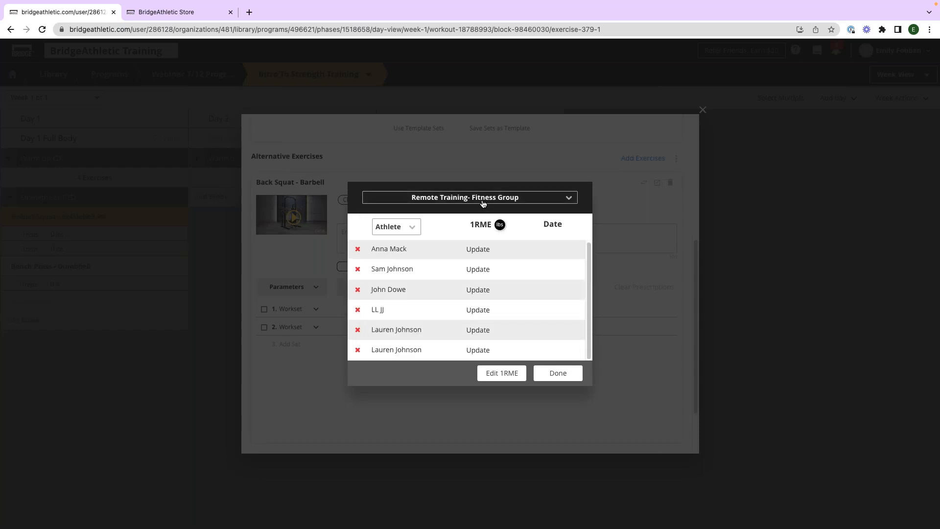
Switch the Back Squat - Barbell 1RME check to the team Remote Training 2023, look through its athletes and close the list.
click(483, 200)
scroll(449, 245, down, 5)
click(445, 220)
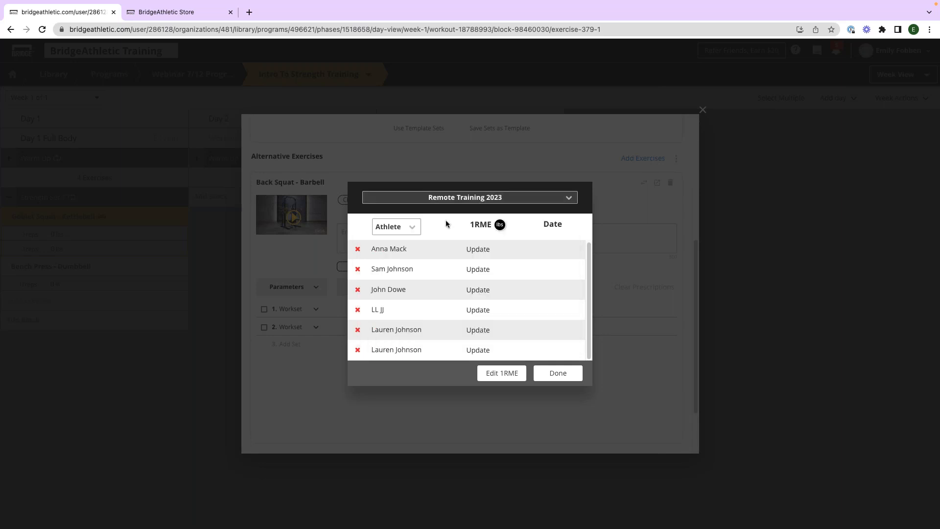
scroll(502, 268, down, 10)
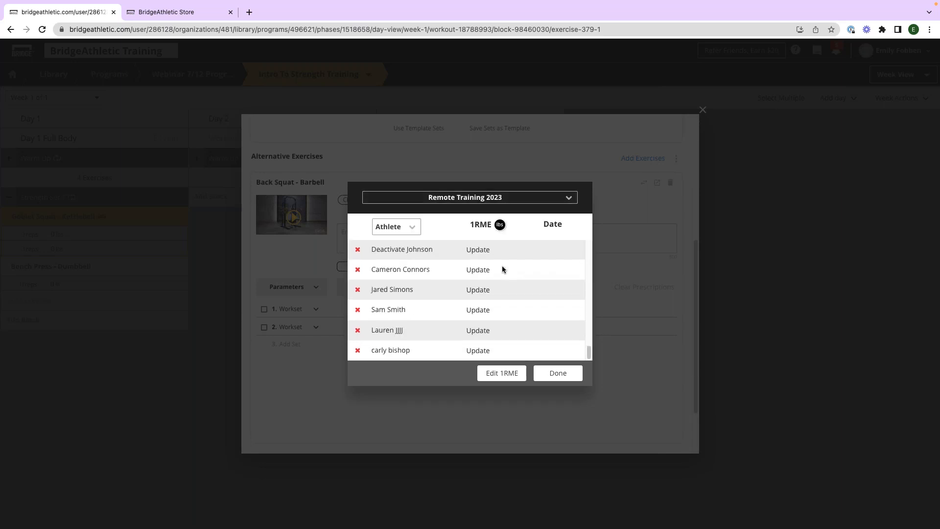
click(653, 297)
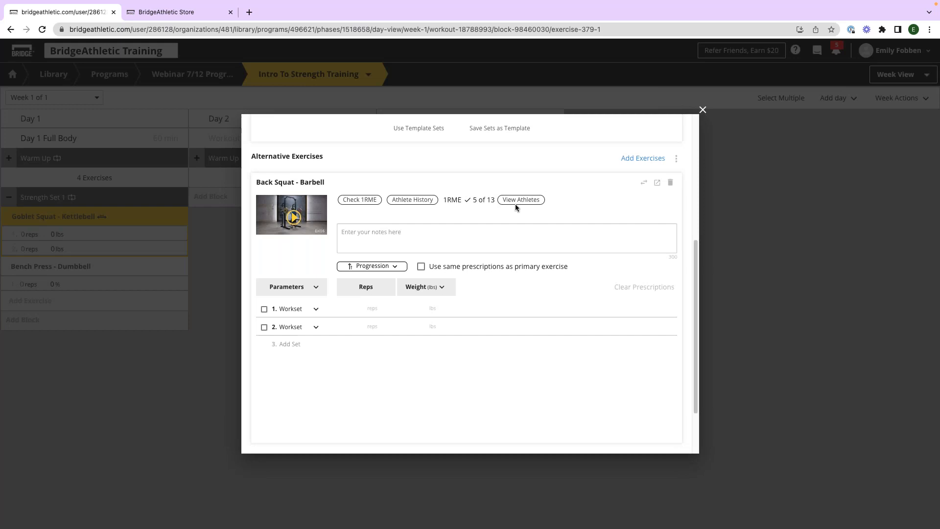
Add the exercise Squat as another alternative for Goblet Squat - Kettlebell and classify it as a Regression.
scroll(437, 233, down, 2)
scroll(631, 167, up, 2)
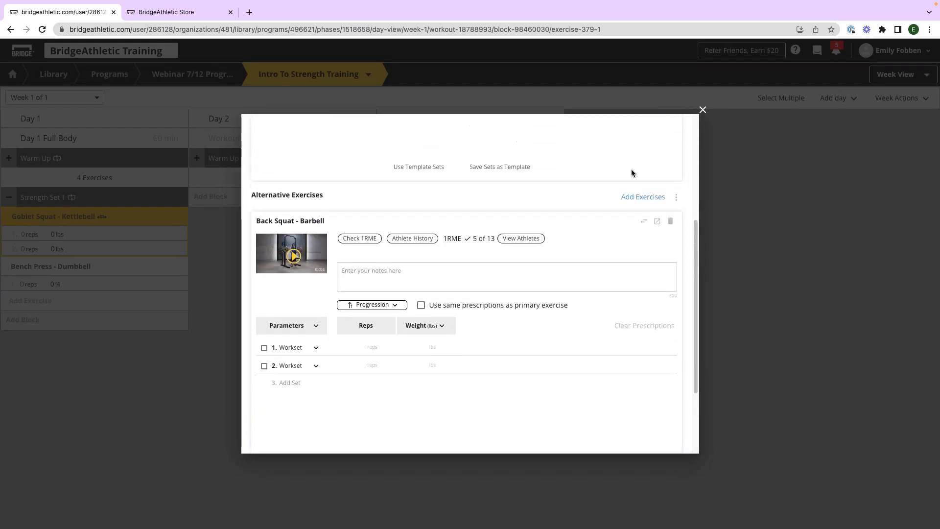
click(643, 197)
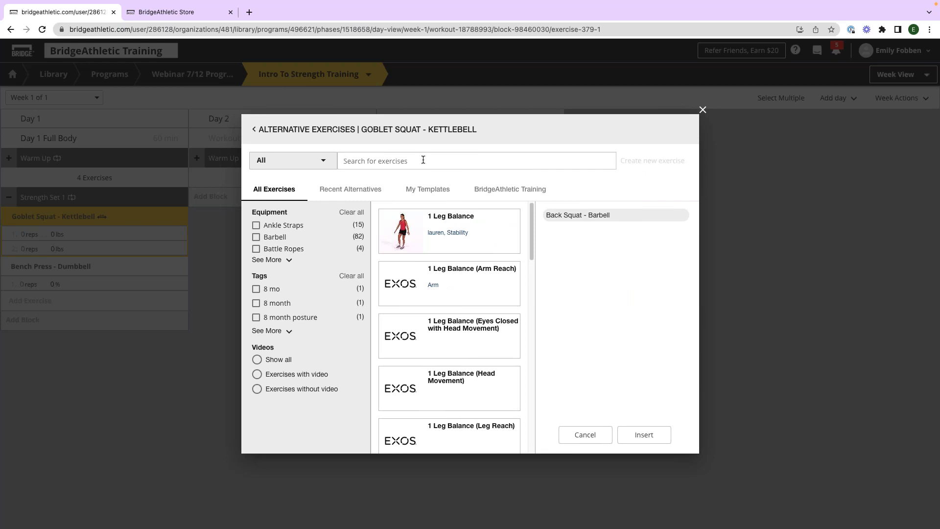
text(squat)
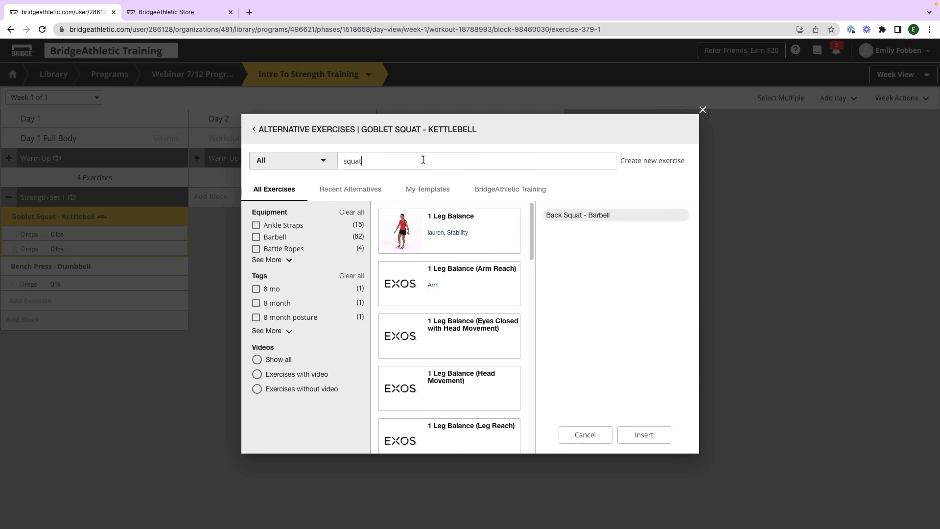
click(403, 177)
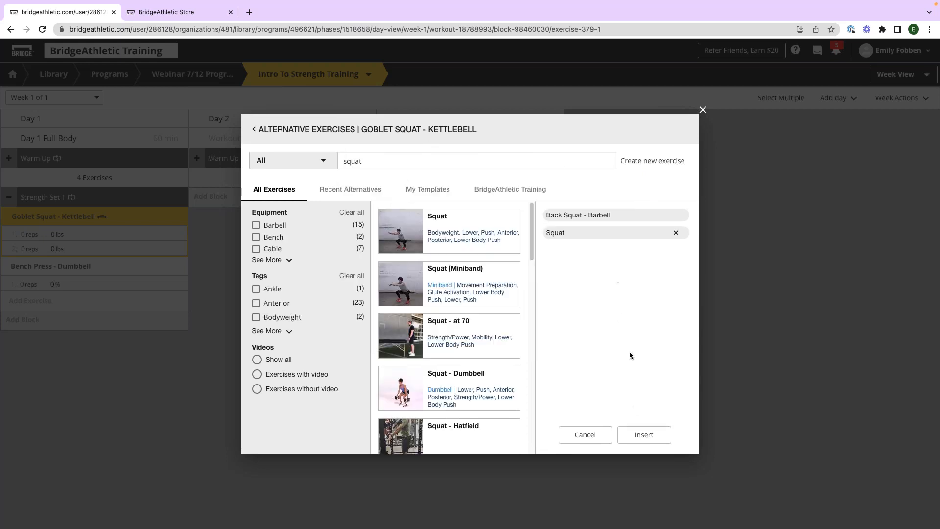
click(644, 434)
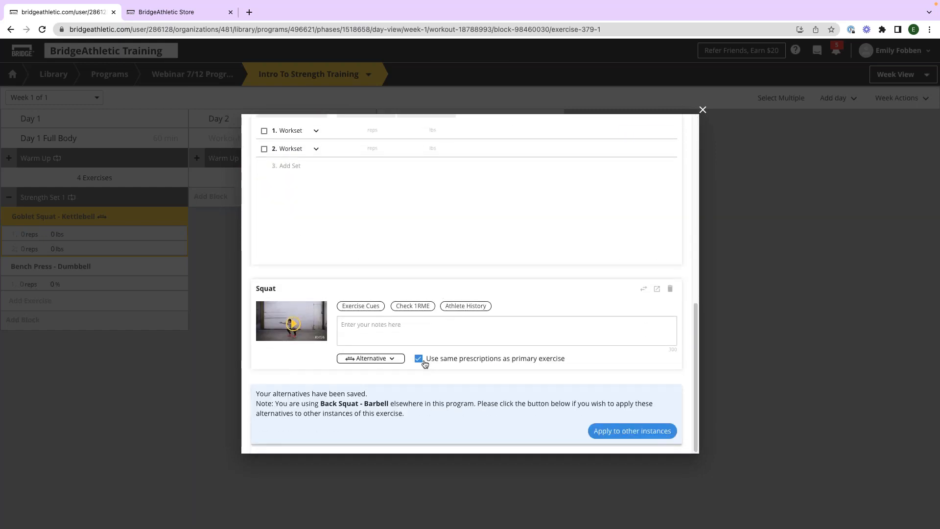
click(390, 358)
click(376, 423)
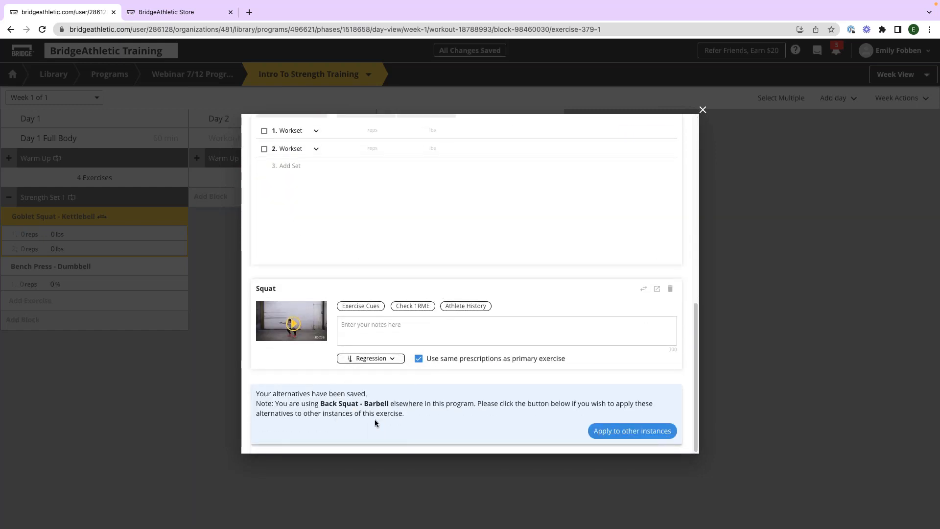
Look over the primary Goblet Squat - Kettlebell exercise with its alternatives and close the exercise editor.
scroll(414, 326, up, 10)
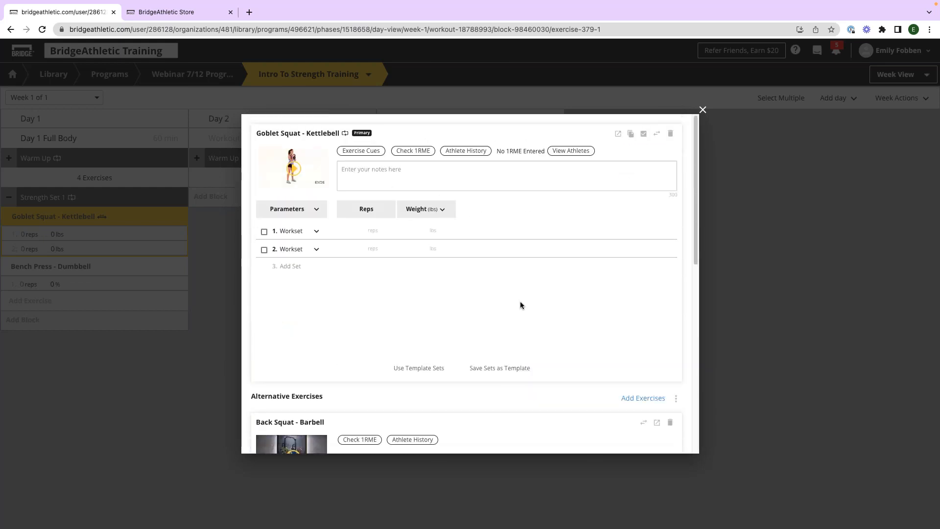
scroll(342, 343, down, 5)
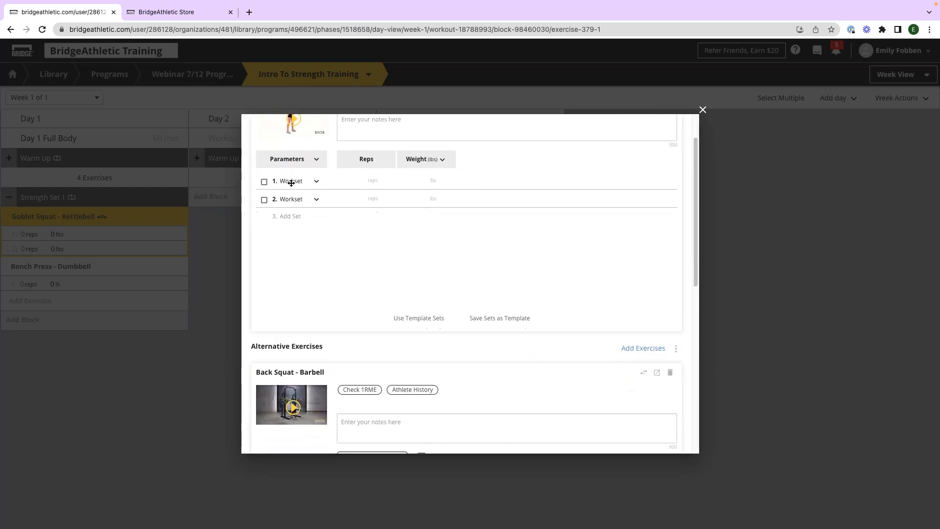
scroll(334, 296, down, 5)
click(789, 345)
Prescribe three Goblet Squat - Kettlebell sets of 10 reps at 50 lbs by applying the first set to all and cloning one.
mouse_move(56, 216)
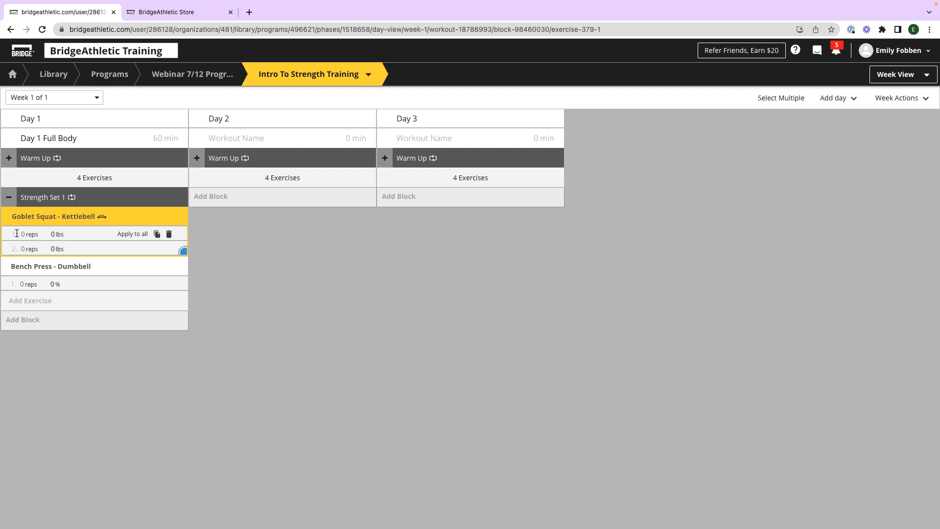
mouse_move(15, 221)
click(30, 235)
text(10)
click(57, 235)
text(50)
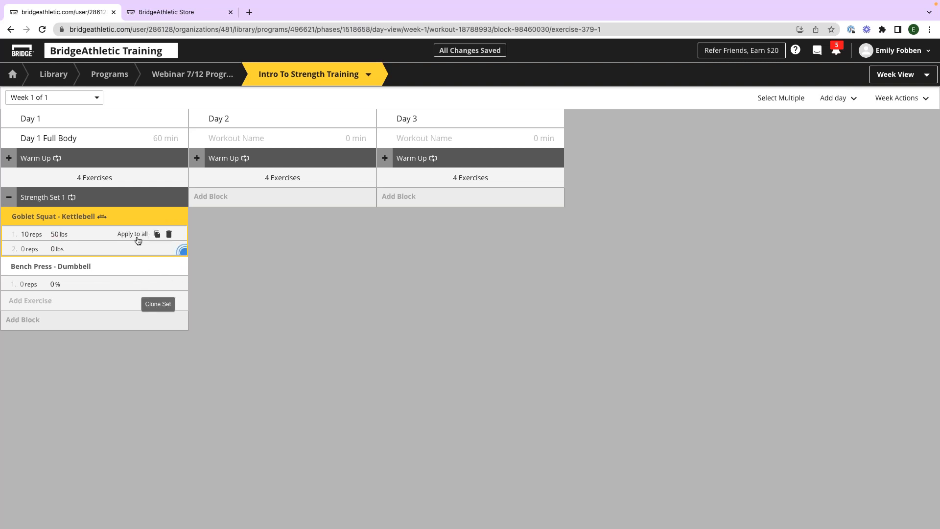
click(140, 237)
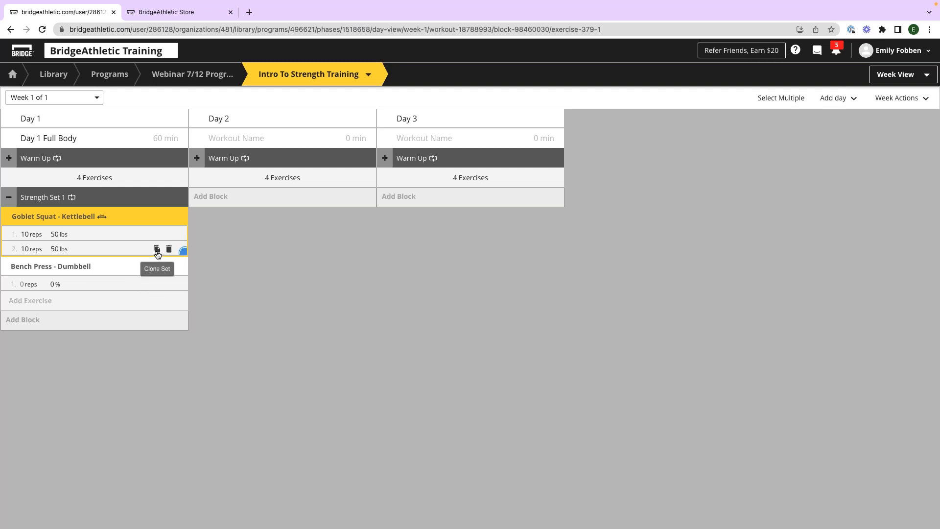
click(157, 249)
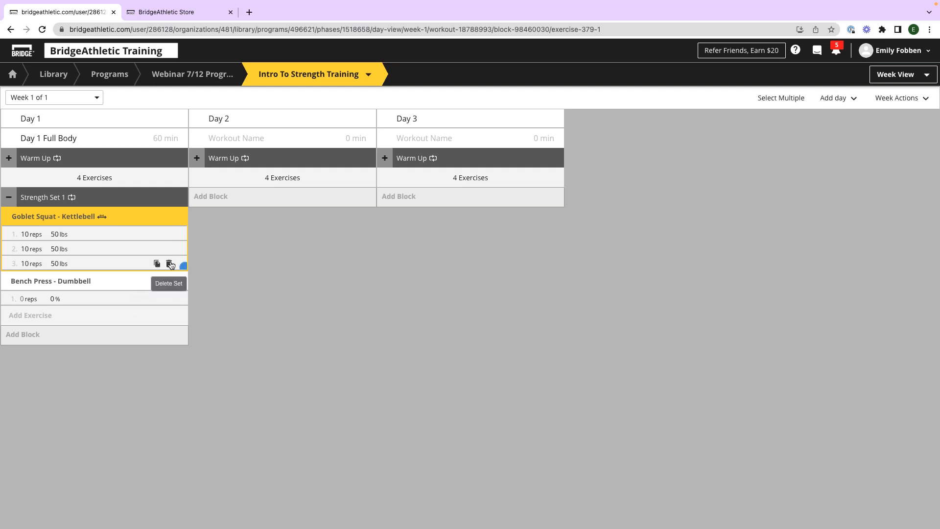
Copy the Goblet Squat - Kettlebell set prescriptions onto Bench Press - Dumbbell in Strength Set 1.
click(165, 282)
click(212, 302)
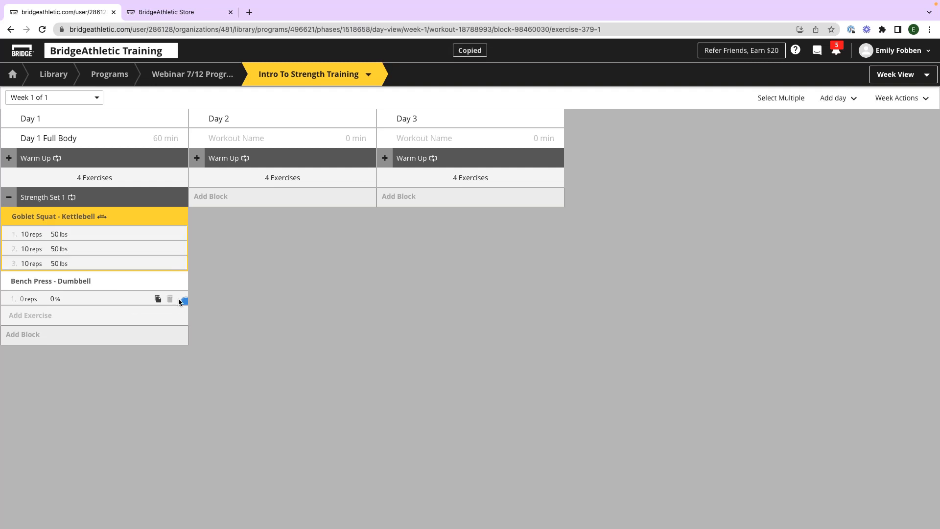
click(183, 300)
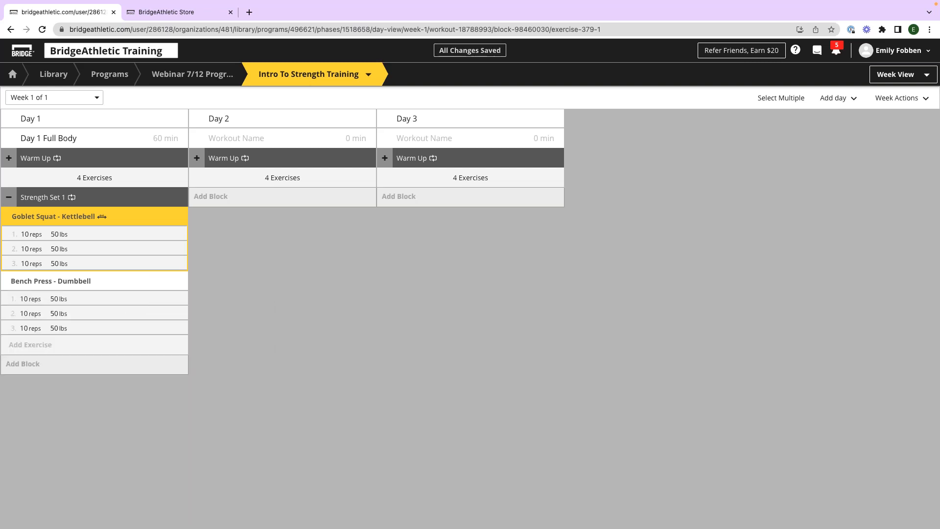
Set the Bench Press - Dumbbell weight to 20 lbs in all three sets and close the exercise editor.
click(38, 281)
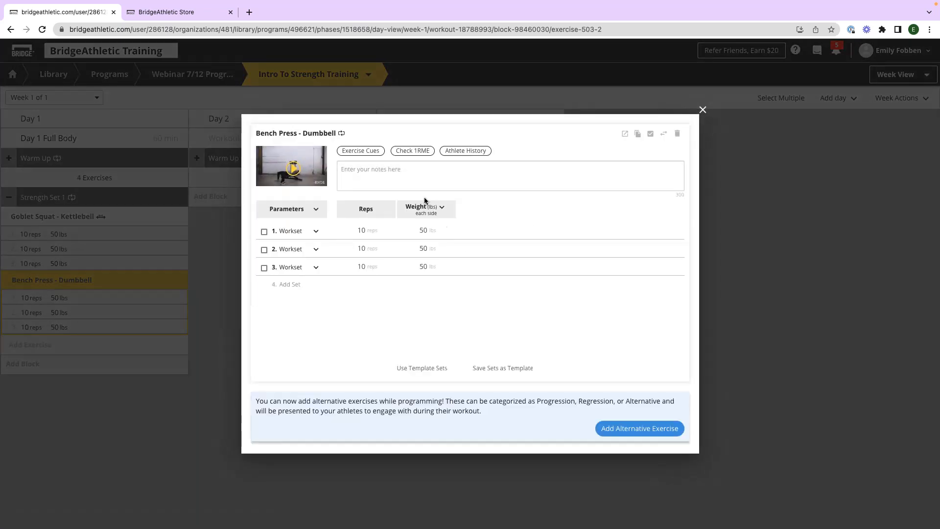
click(436, 211)
click(466, 200)
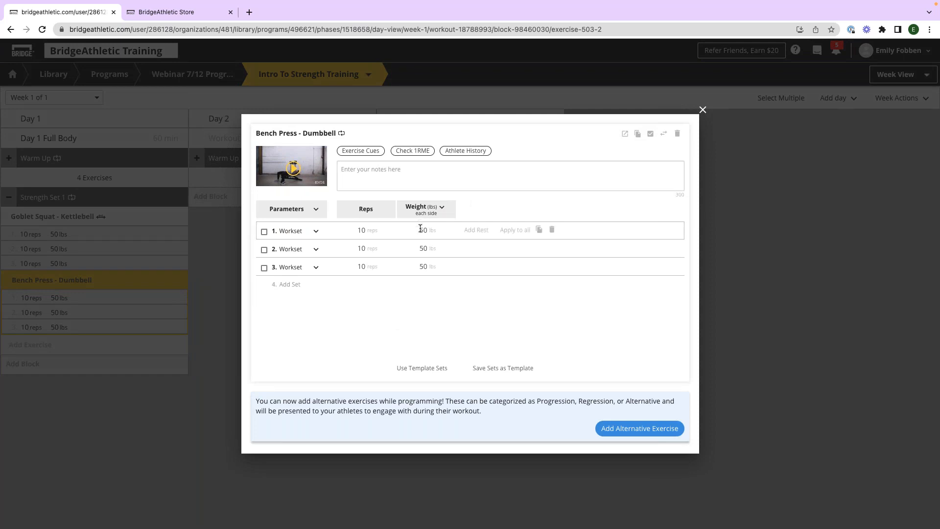
text(20)
click(521, 230)
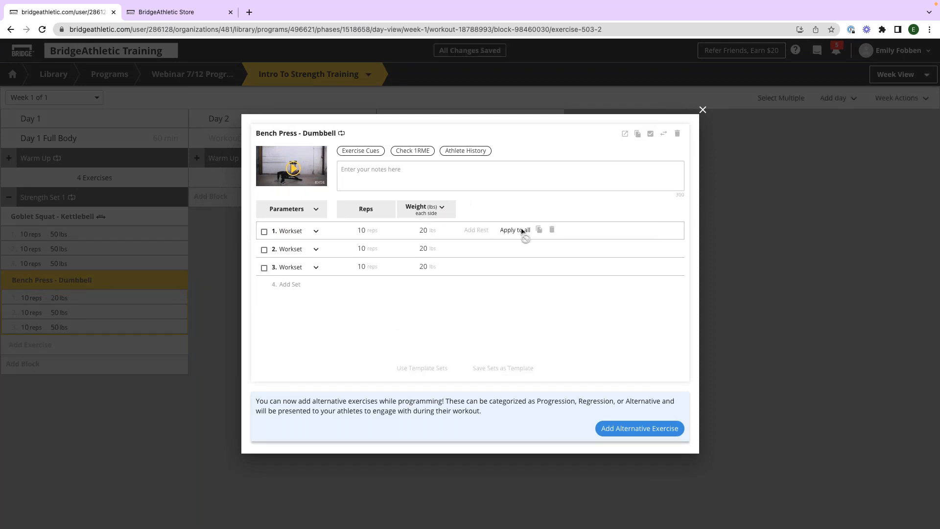
click(732, 353)
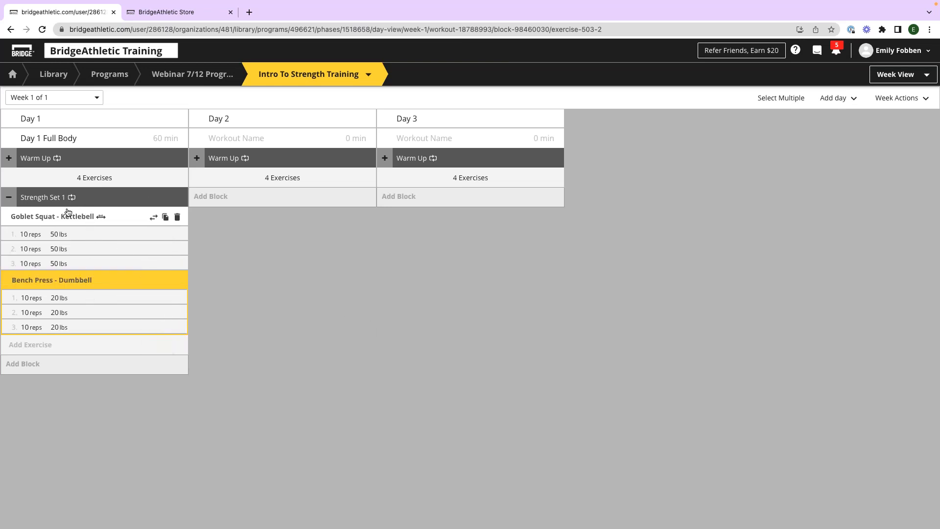
Add an EMOM block with 10 rounds to Day 1 below Strength Set 1.
click(22, 367)
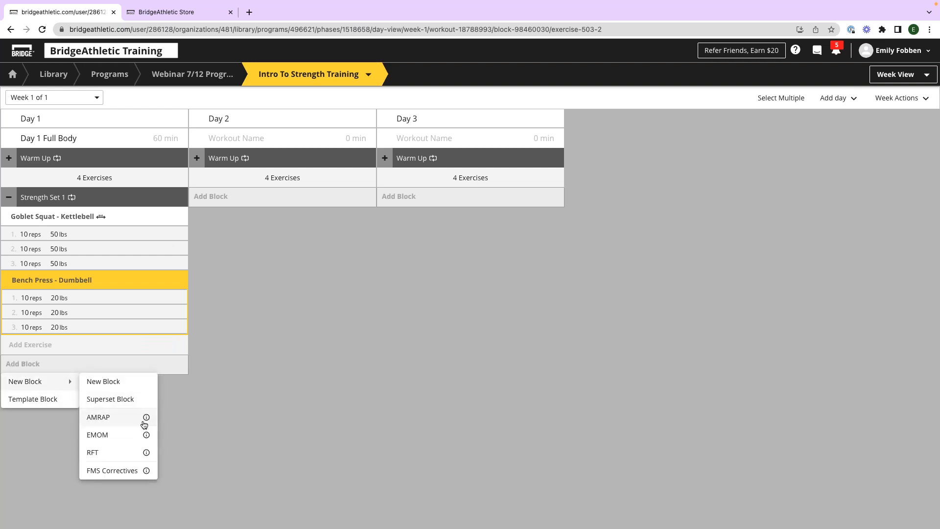
click(103, 435)
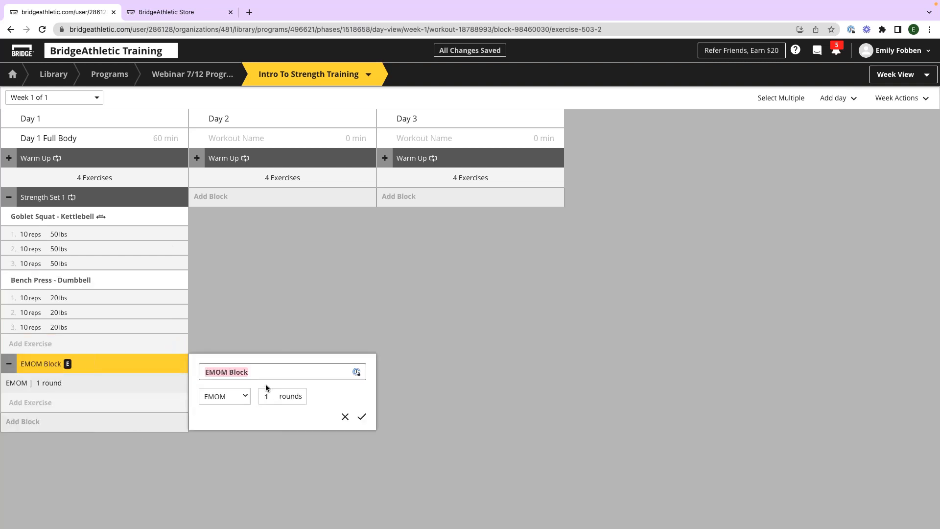
click(214, 398)
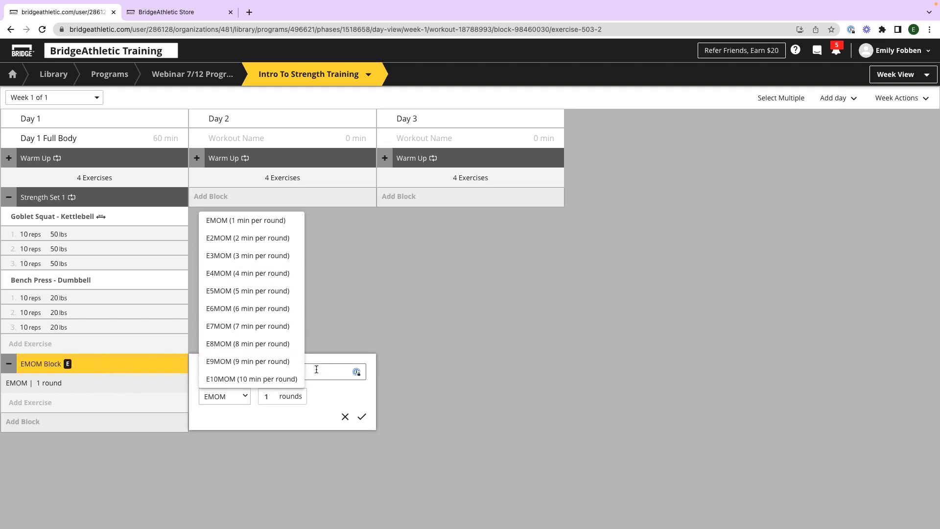
click(119, 362)
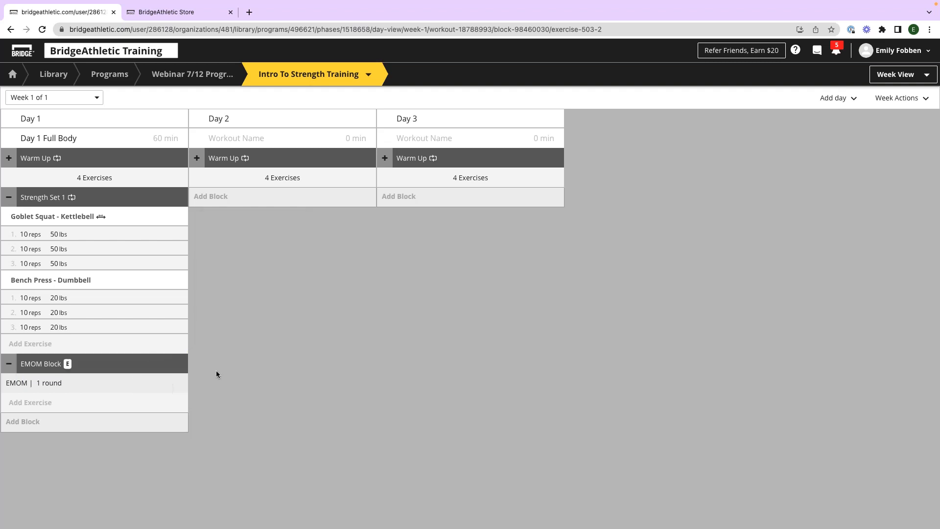
click(112, 369)
double_click(275, 395)
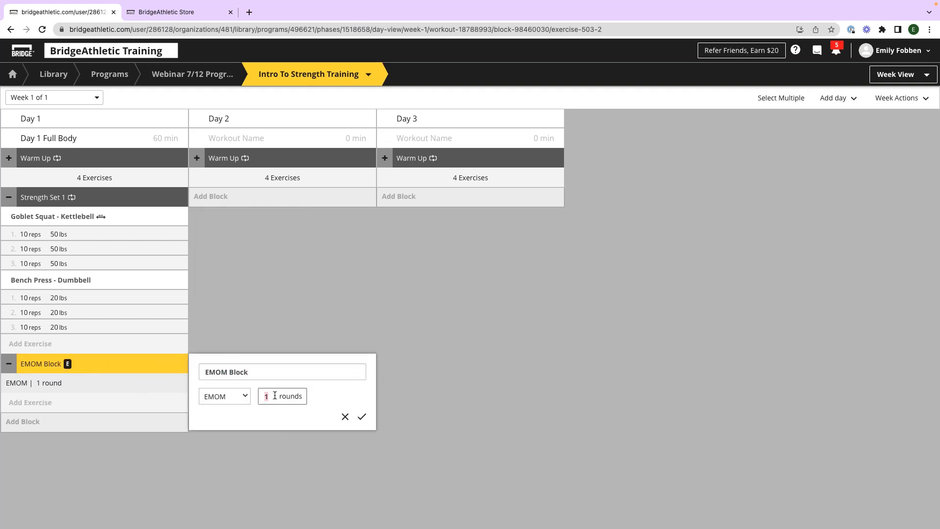
text(10)
click(362, 416)
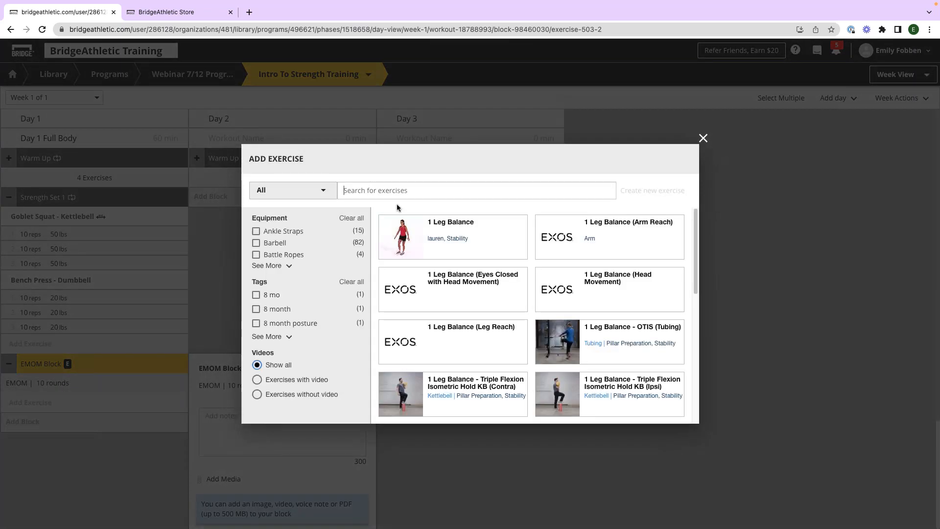
Insert the exercises Burpee and Box Jump - Over into the EMOM block.
text(burpee)
click(390, 206)
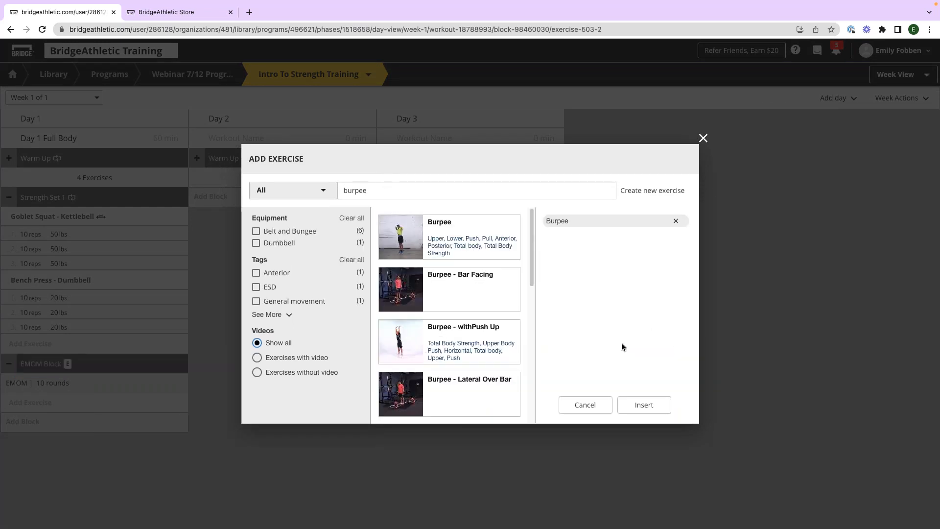
click(407, 187)
key(BackSpace)
text(box k)
key(BackSpace)
text(jumps)
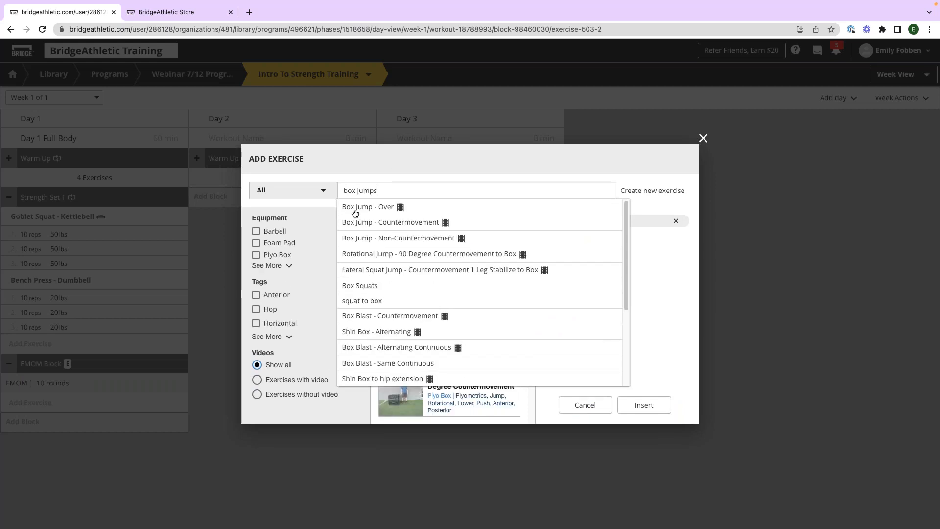
click(355, 212)
click(644, 404)
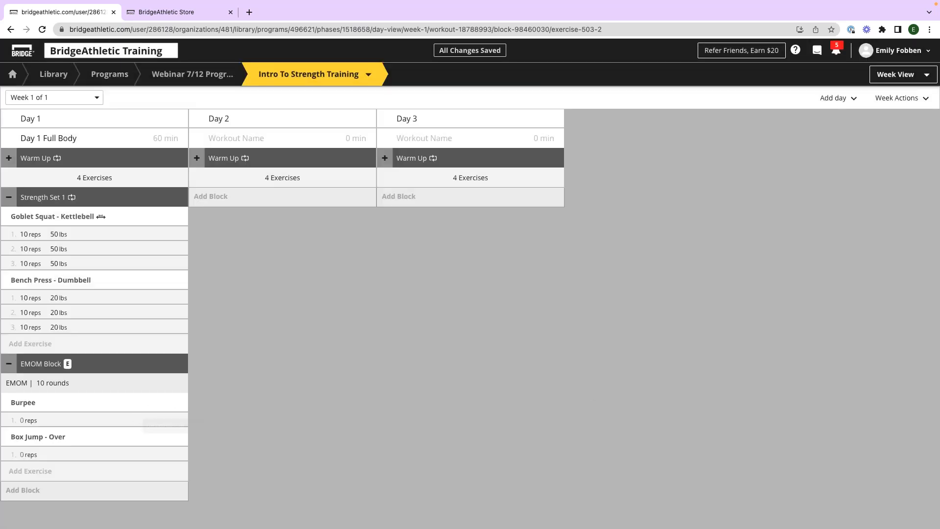
Prescribe 10 reps for Burpee and 12 reps for Box Jump - Over, and collapse the EMOM block.
text(1)
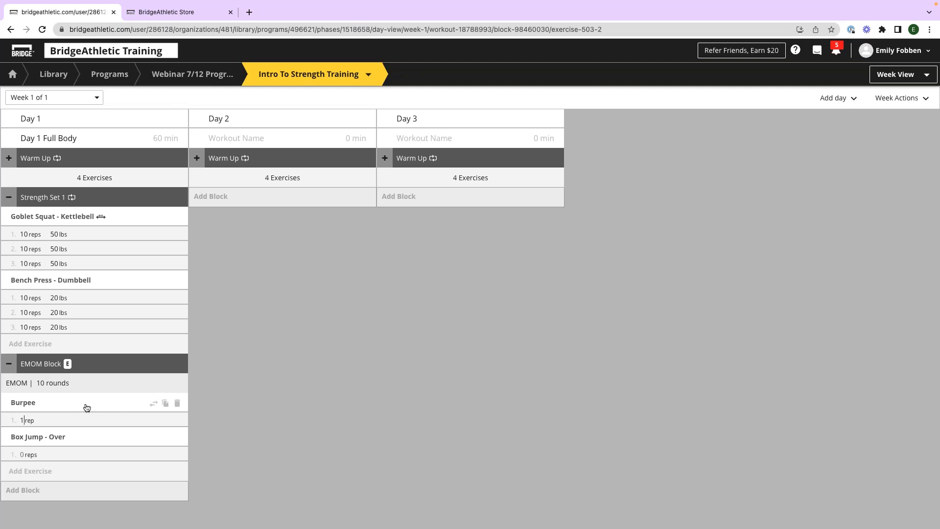
text(0)
click(26, 454)
text(12)
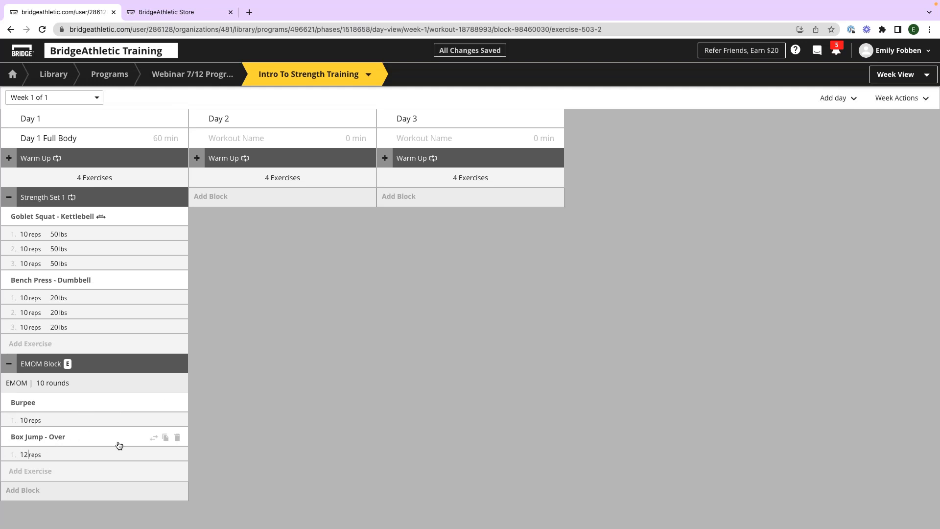
click(315, 421)
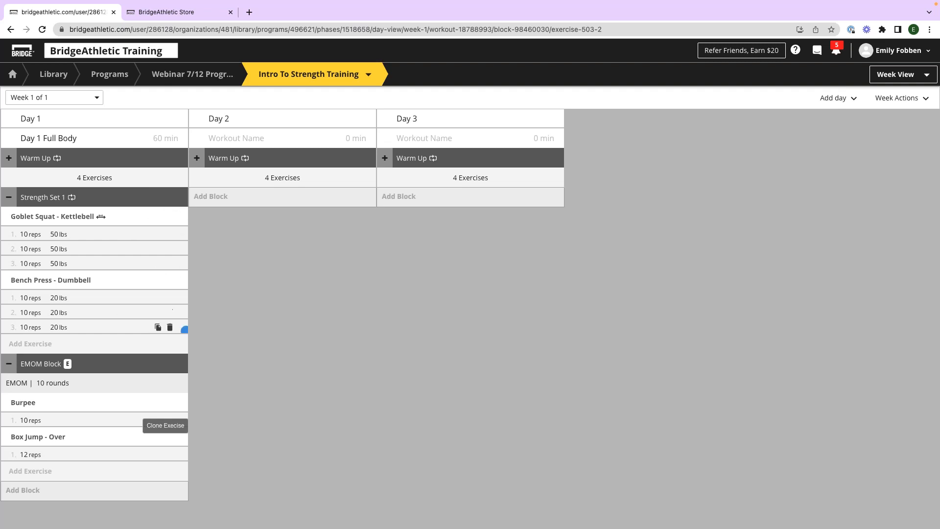
click(9, 365)
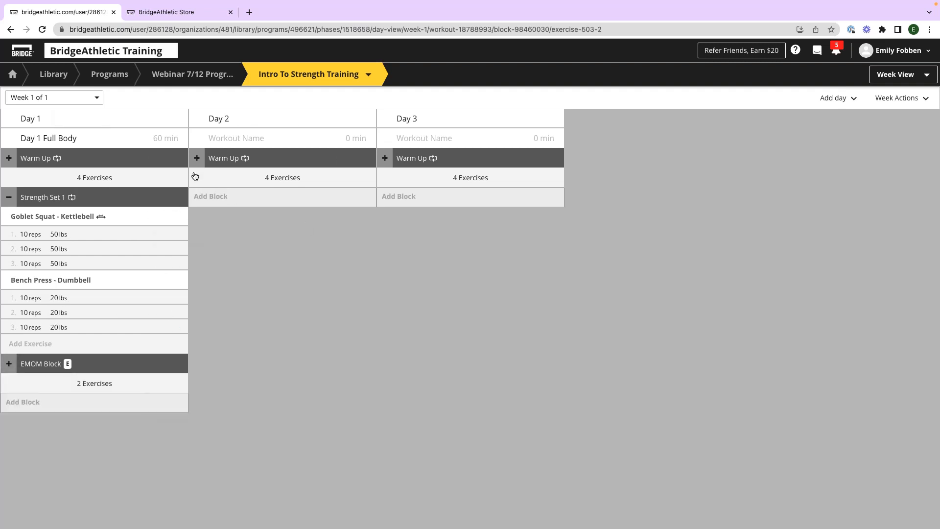
Insert the template block Test Block from My Templates into Day 2 below the warm-up.
click(243, 202)
click(235, 231)
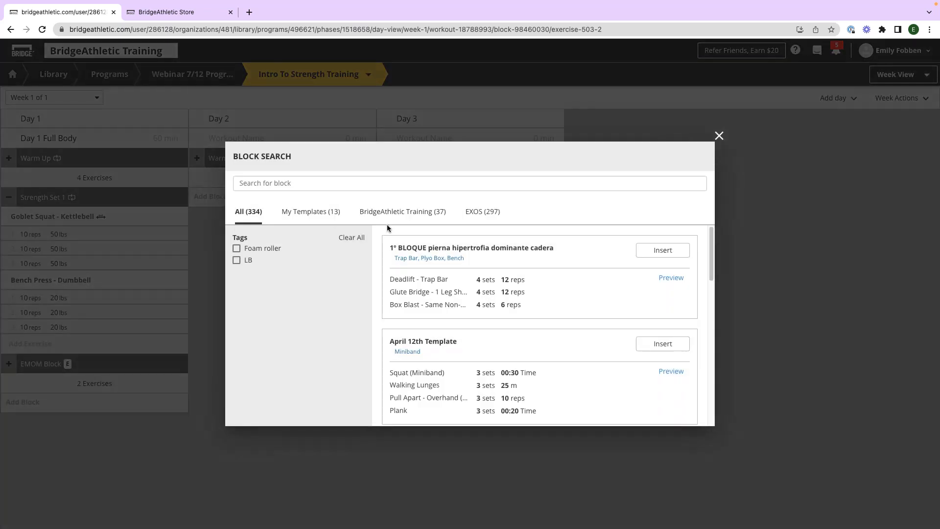
click(328, 217)
scroll(583, 269, down, 3)
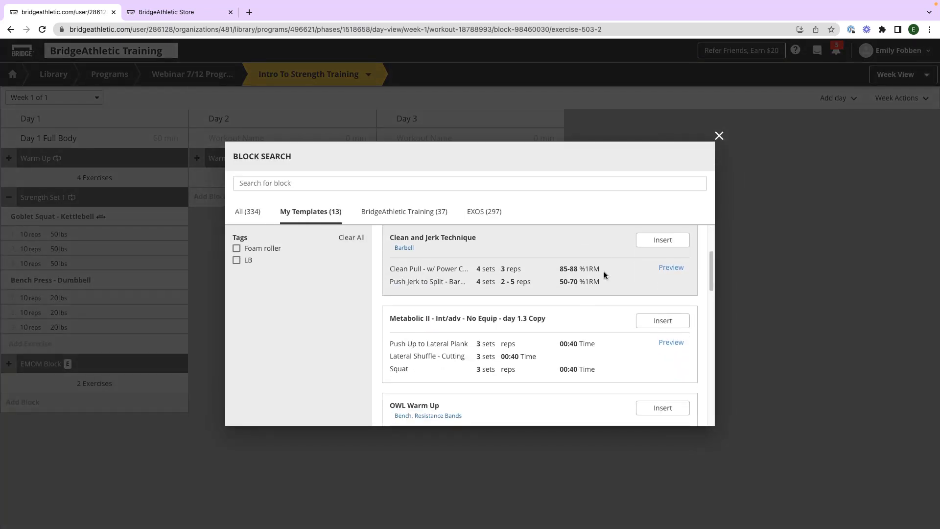
scroll(632, 289, down, 5)
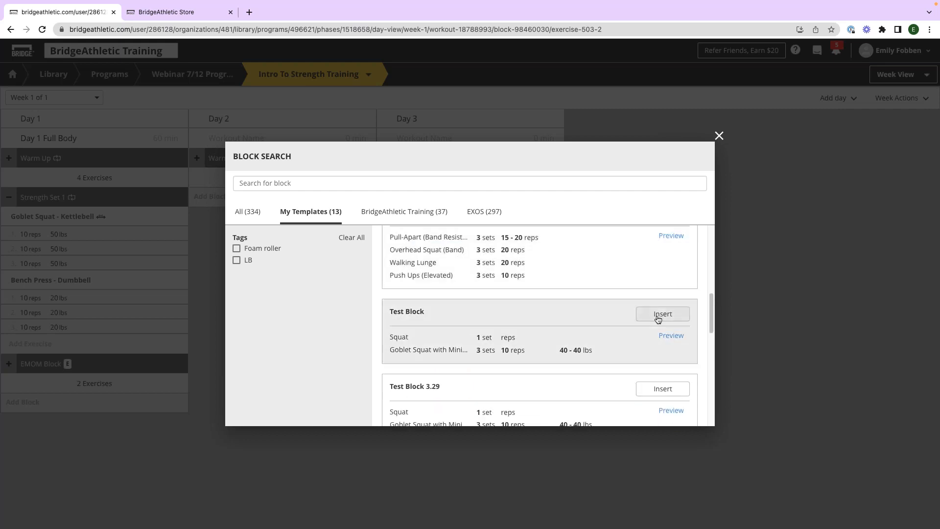
click(660, 315)
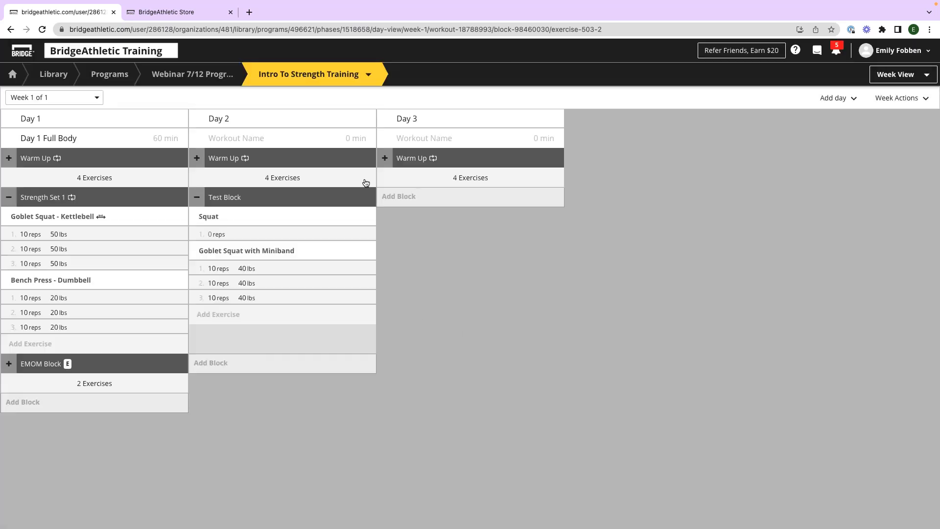
Insert the BridgeAthletic Training template block Metabolic II - Int/adv - No Equip - day 1.3 Copy into Day 3.
click(415, 200)
click(436, 232)
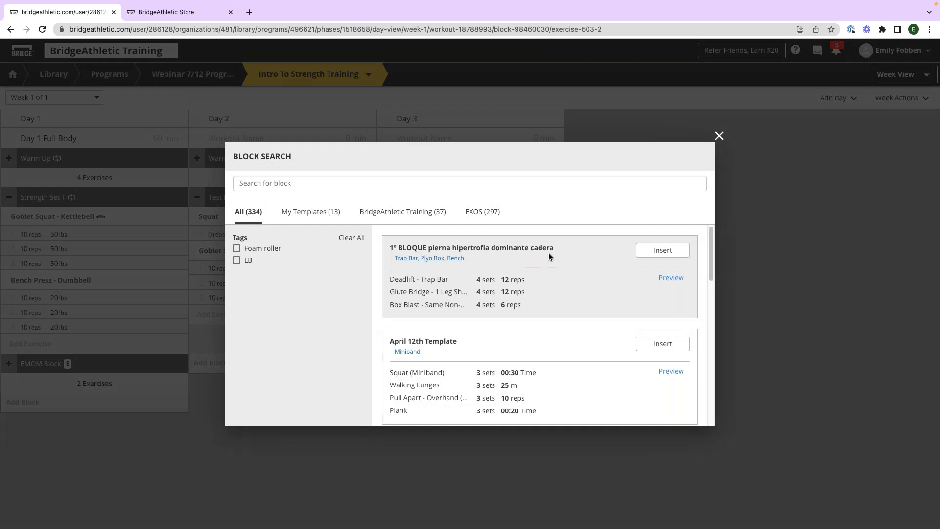
click(413, 212)
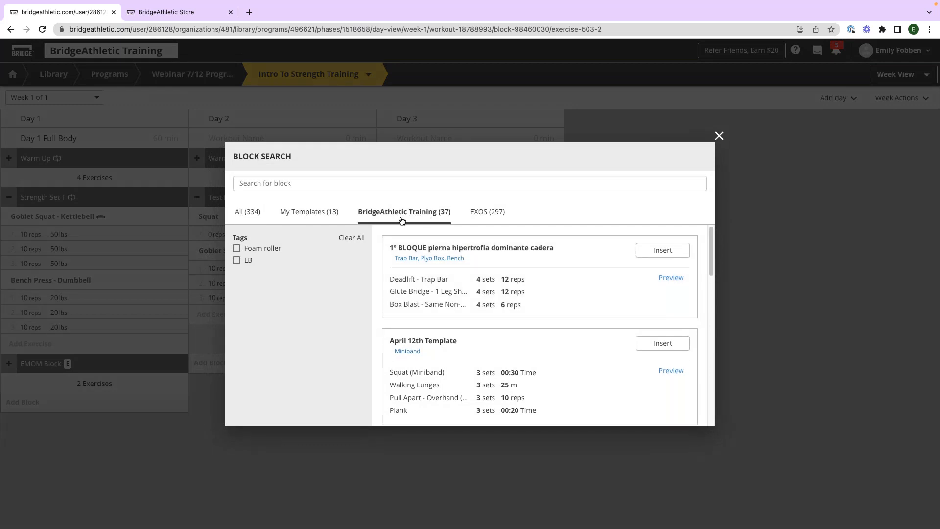
scroll(538, 318, down, 15)
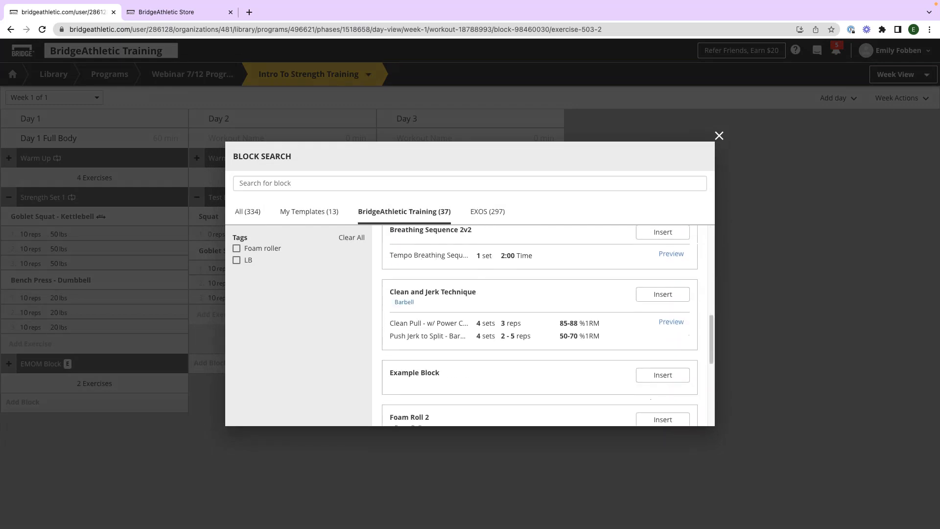
scroll(433, 253, down, 4)
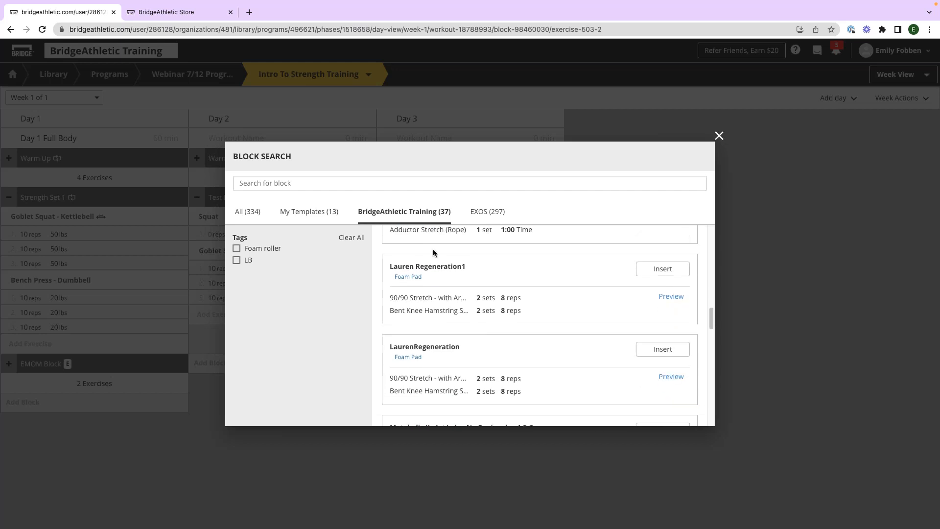
scroll(523, 319, down, 2)
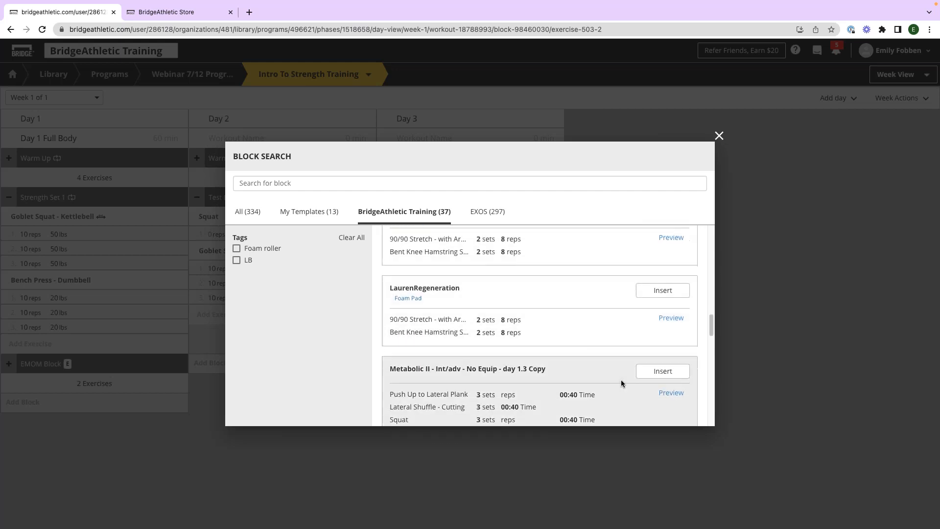
click(649, 373)
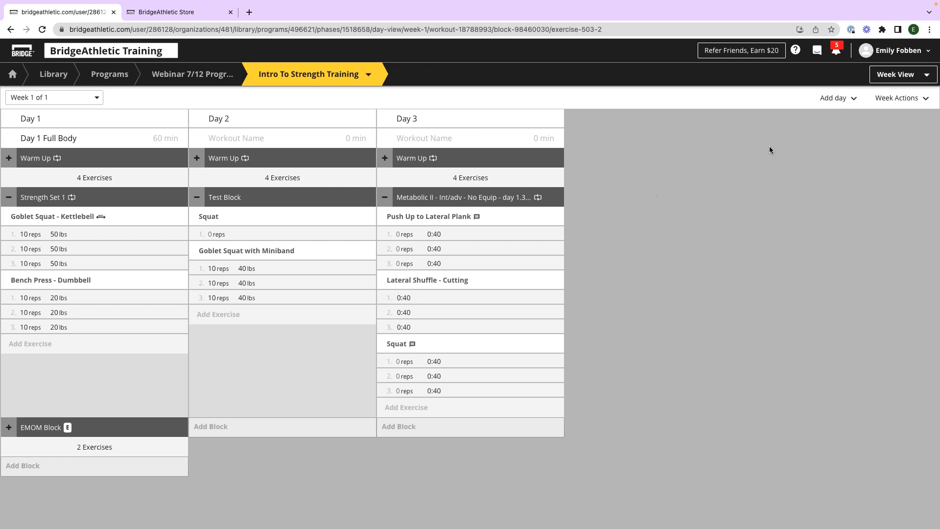
Add a blank second week to the Intro To Strength Training phase and delete it again.
click(886, 101)
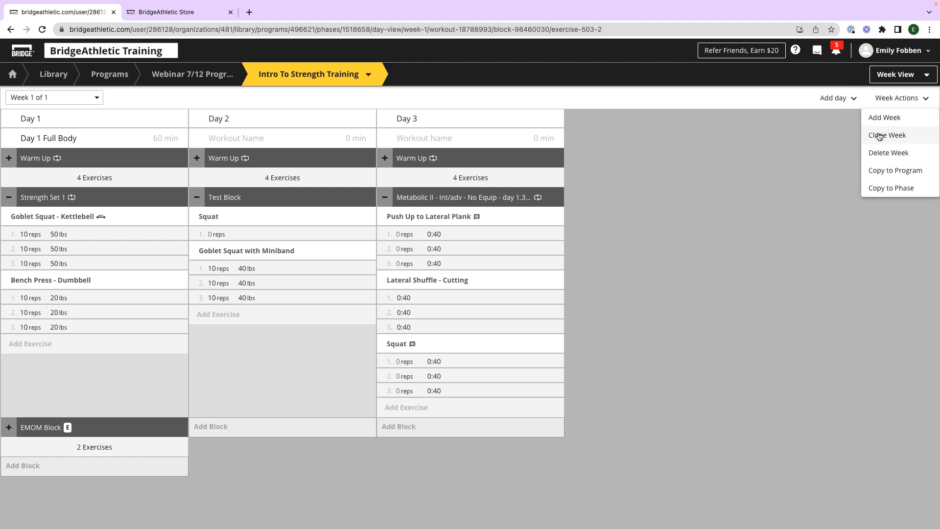
click(880, 120)
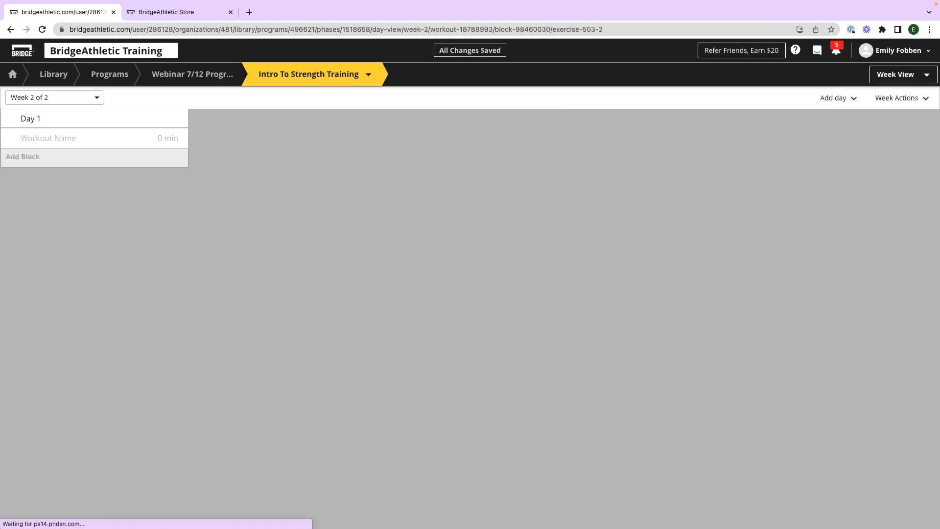
click(900, 101)
click(889, 152)
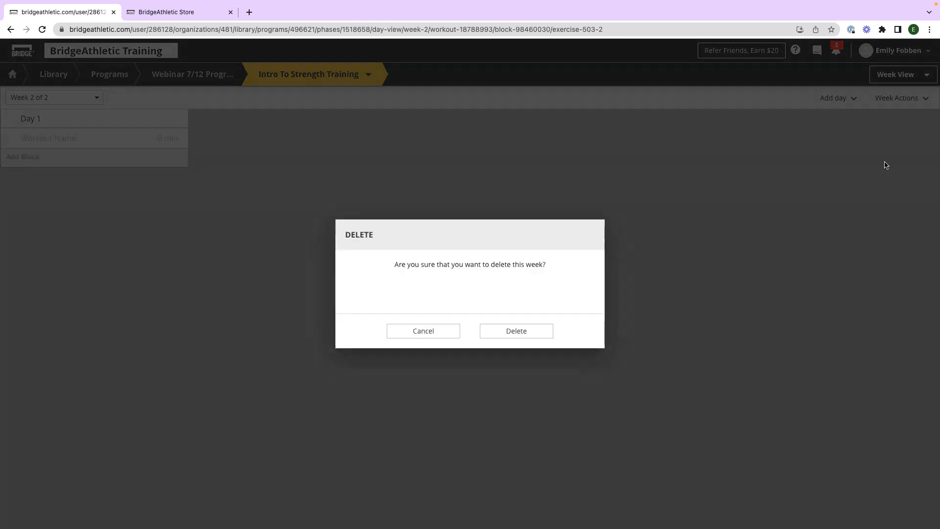
click(510, 338)
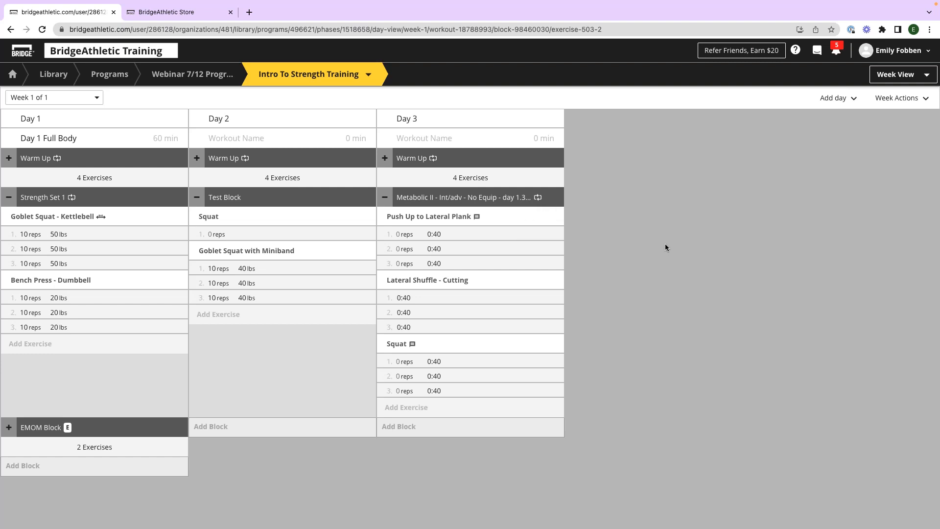
Clone the programmed week three times to extend the phase to four weeks.
click(904, 99)
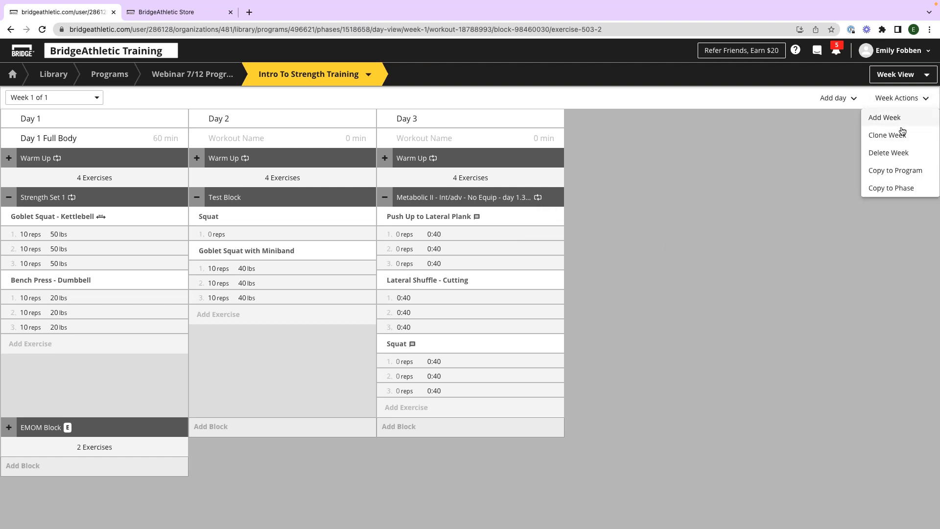
click(900, 133)
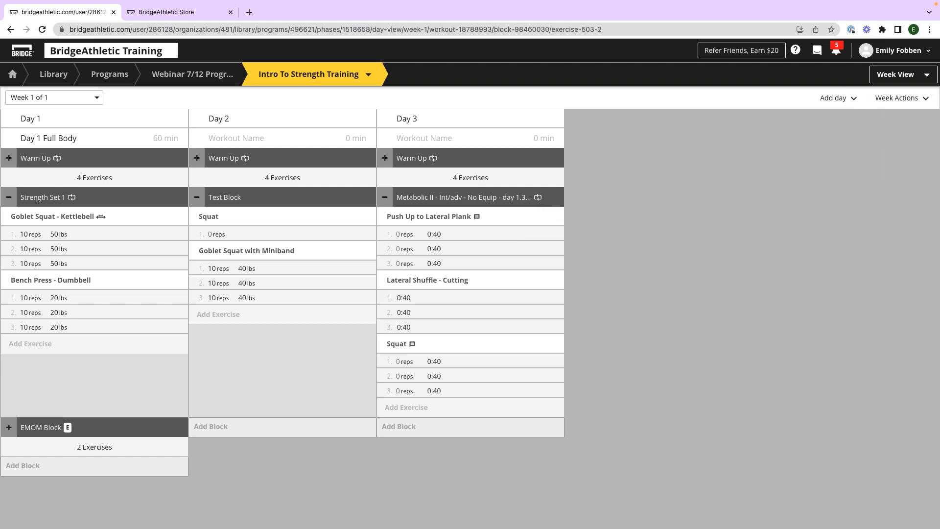
click(902, 99)
click(891, 135)
click(901, 99)
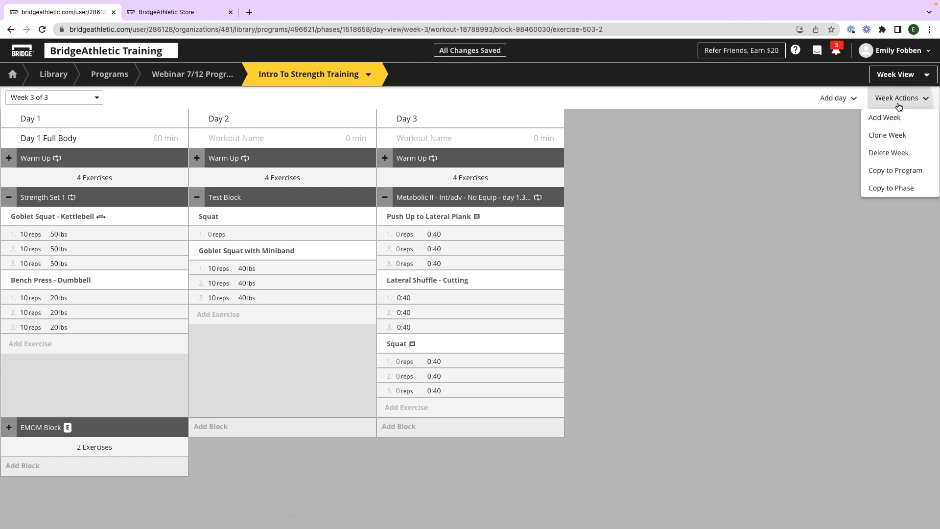
click(892, 134)
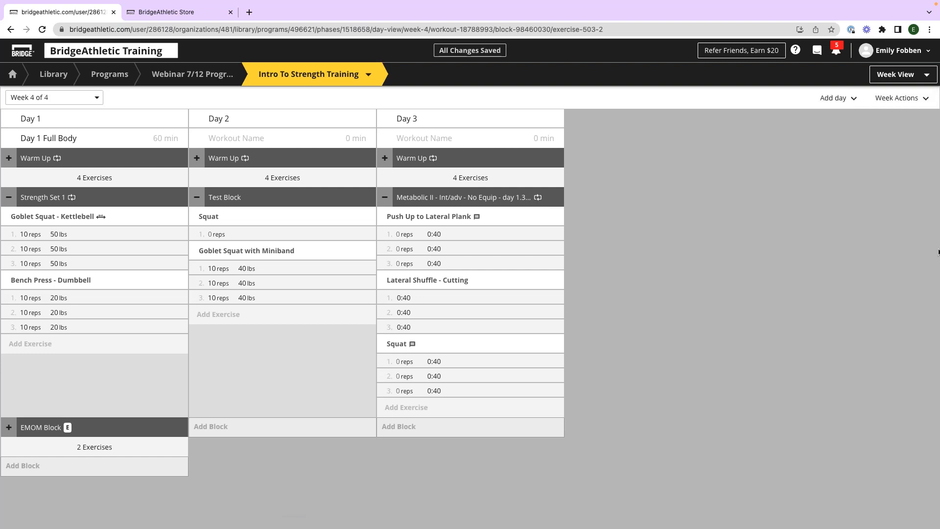
Show Week 1, switch the phase to Load Progression View, and expand Strength Set 1 across all weeks.
click(77, 101)
click(75, 116)
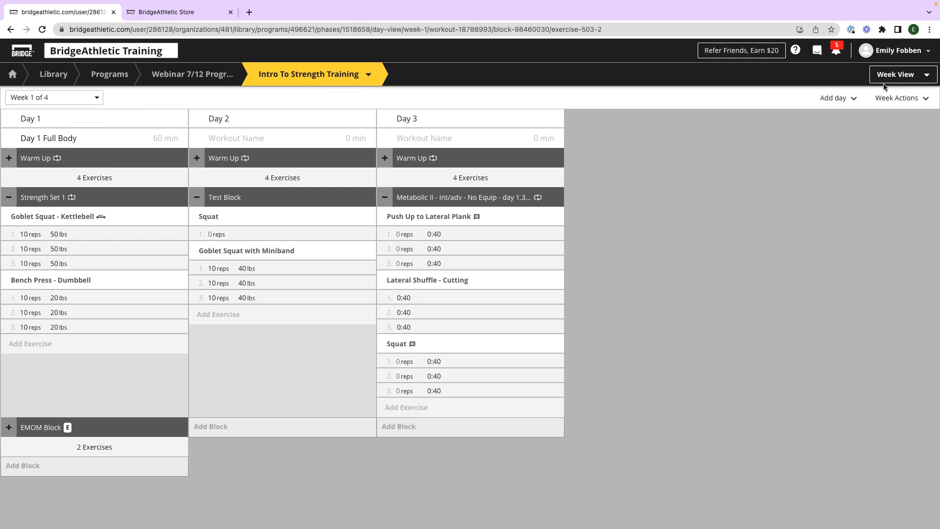
click(921, 81)
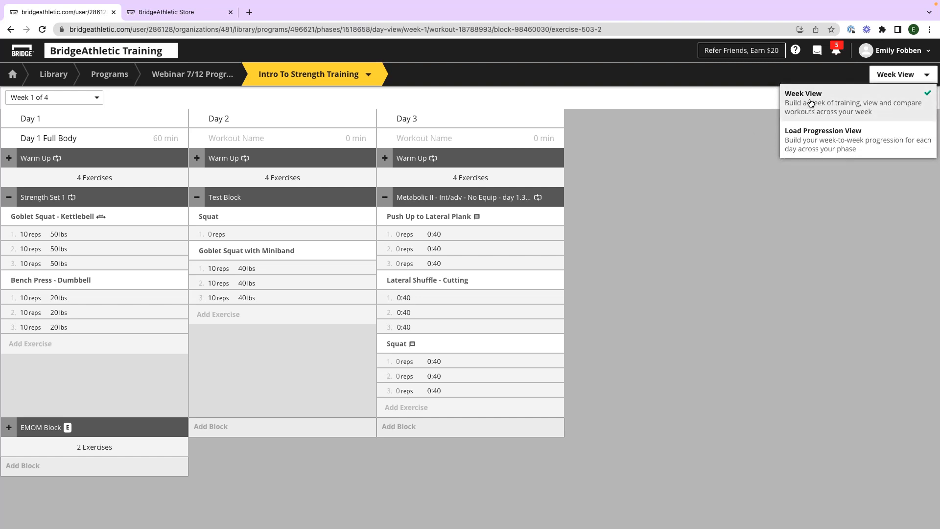
click(828, 142)
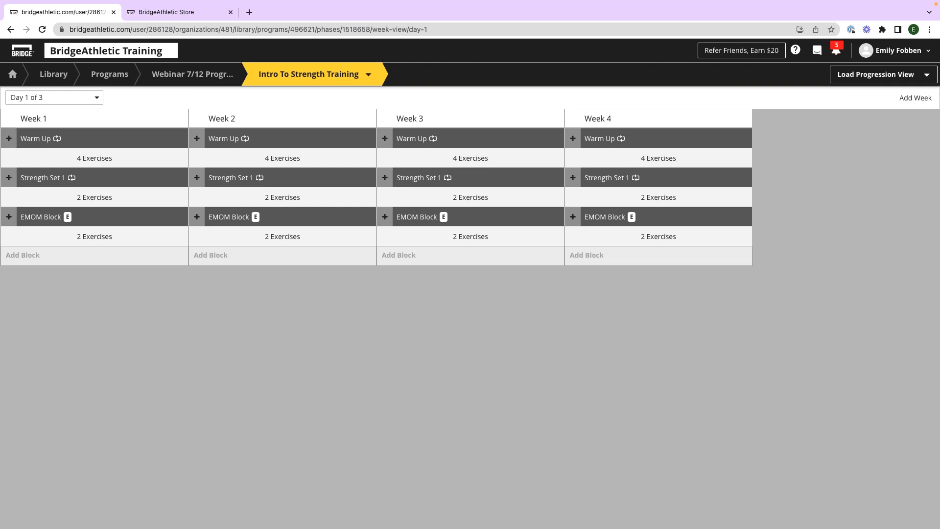
click(8, 138)
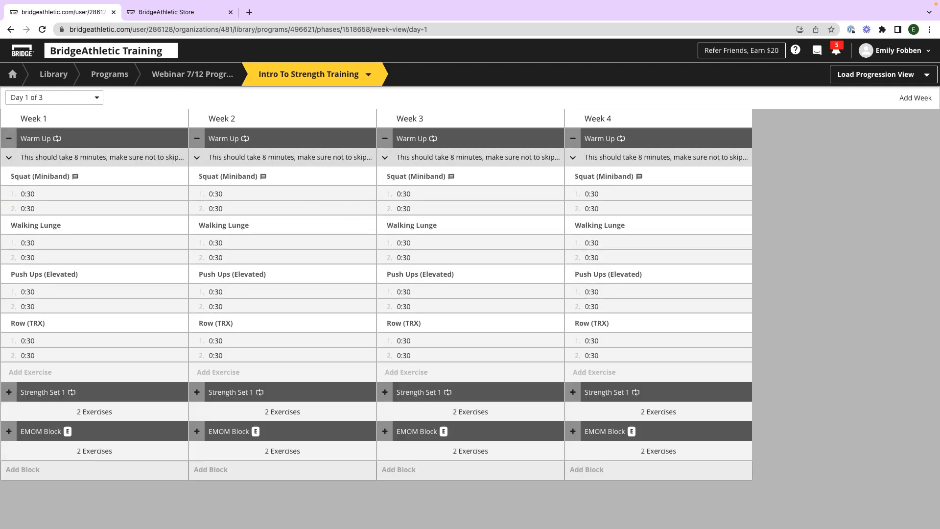
click(9, 138)
click(9, 178)
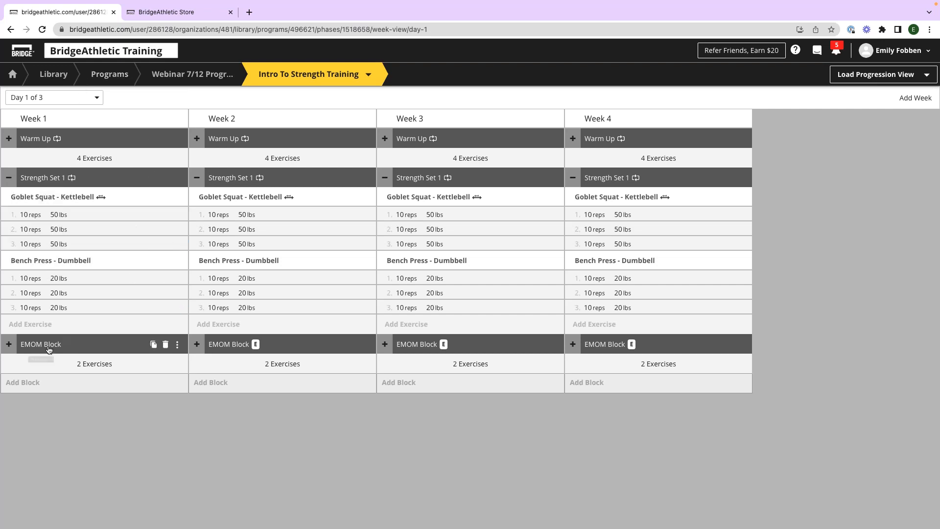
Set every Goblet Squat - Kettlebell set in Week 2 to 12 reps.
click(212, 214)
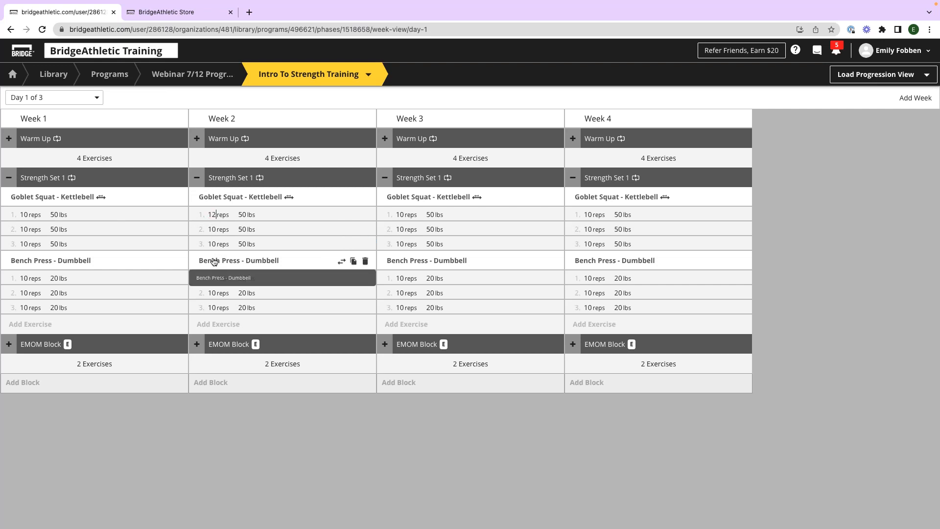
click(324, 214)
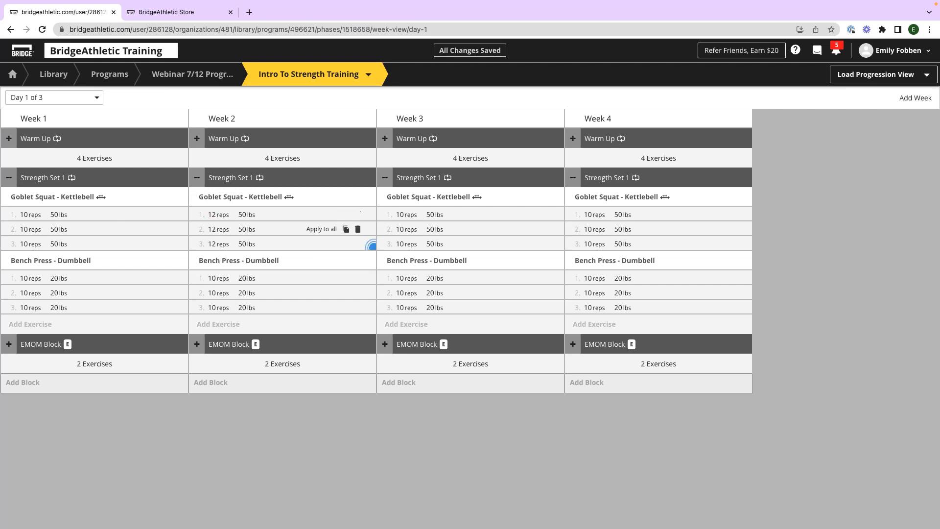
Change the Week 1 Goblet Squat - Kettlebell load parameter from weight to %Diff.
click(79, 196)
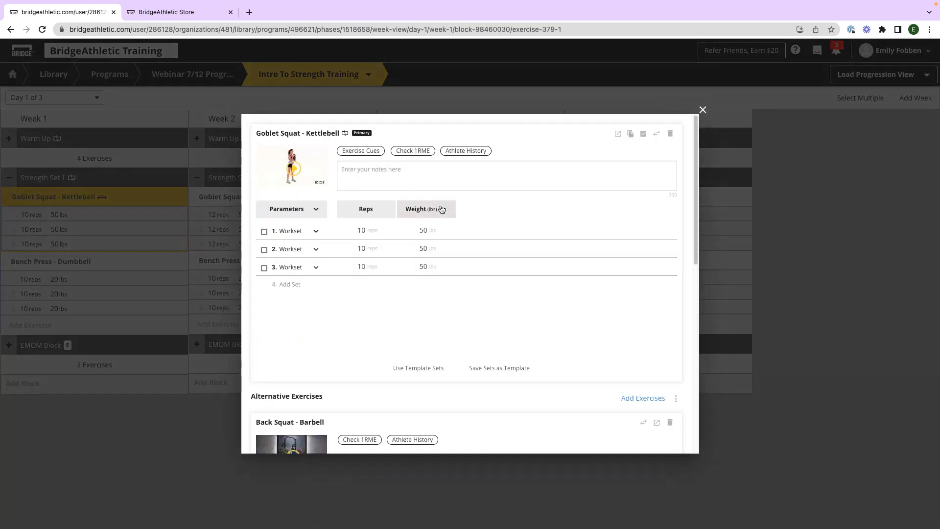
click(440, 210)
click(438, 319)
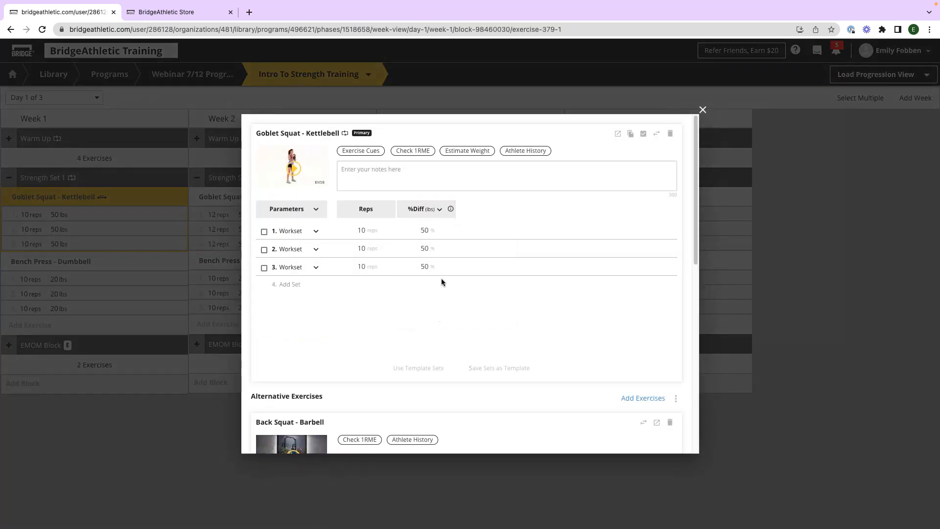
click(801, 314)
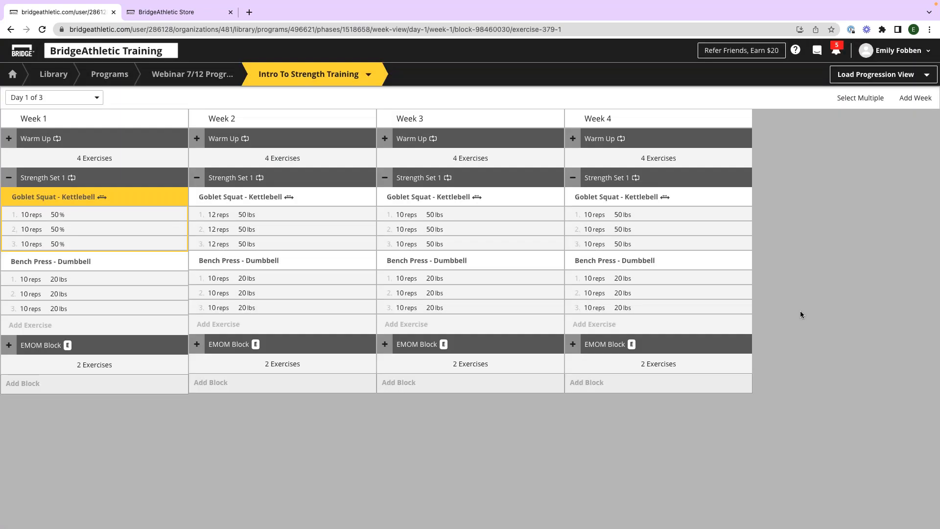
Copy the Week 1 Goblet Squat - Kettlebell prescriptions and paste them over the same exercise in Weeks 2, 3 and 4.
click(182, 244)
click(212, 268)
click(370, 244)
click(420, 263)
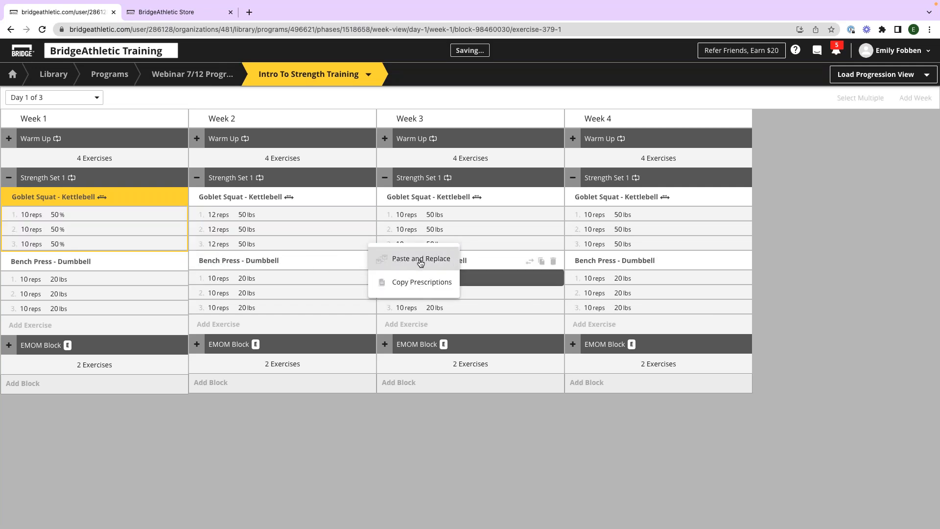
click(558, 244)
click(608, 259)
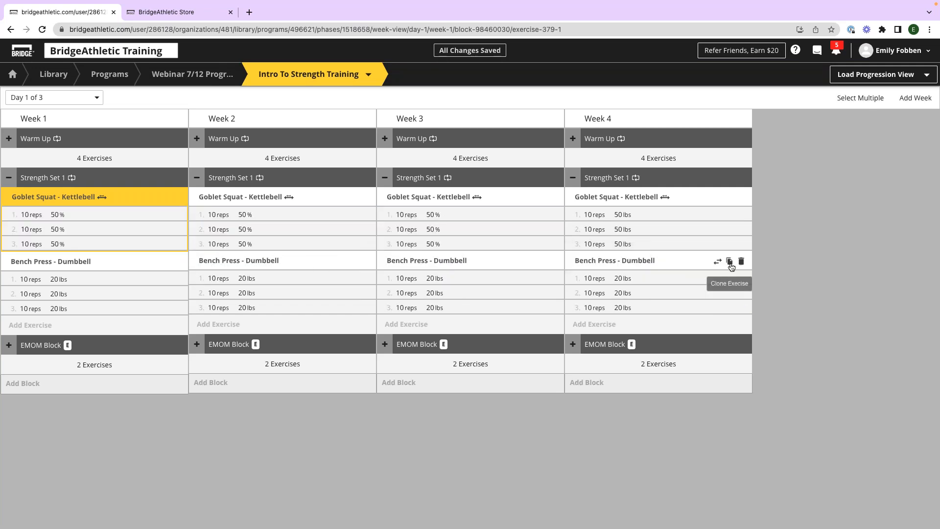
click(747, 244)
click(771, 259)
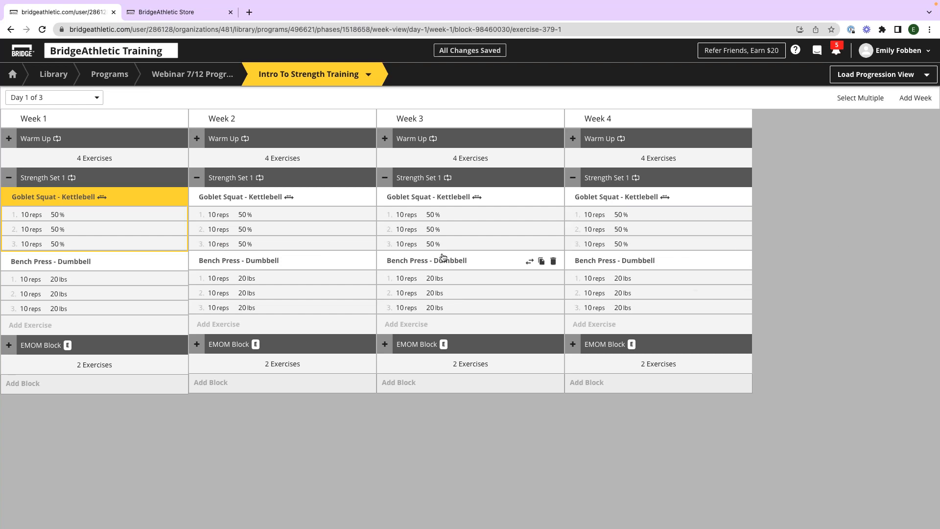
Set the pasted Week 2 Goblet Squat - Kettlebell prescription to 12 reps and apply it to all its sets.
mouse_move(67, 214)
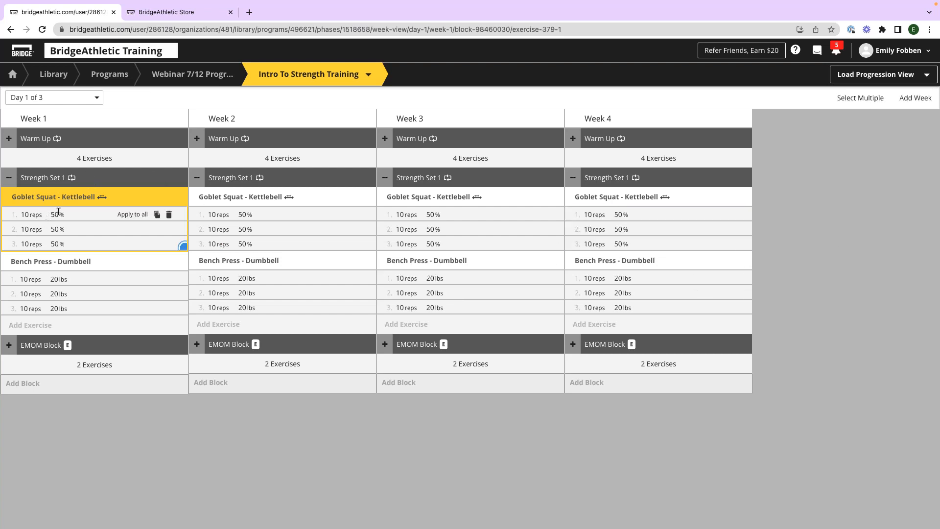
click(212, 213)
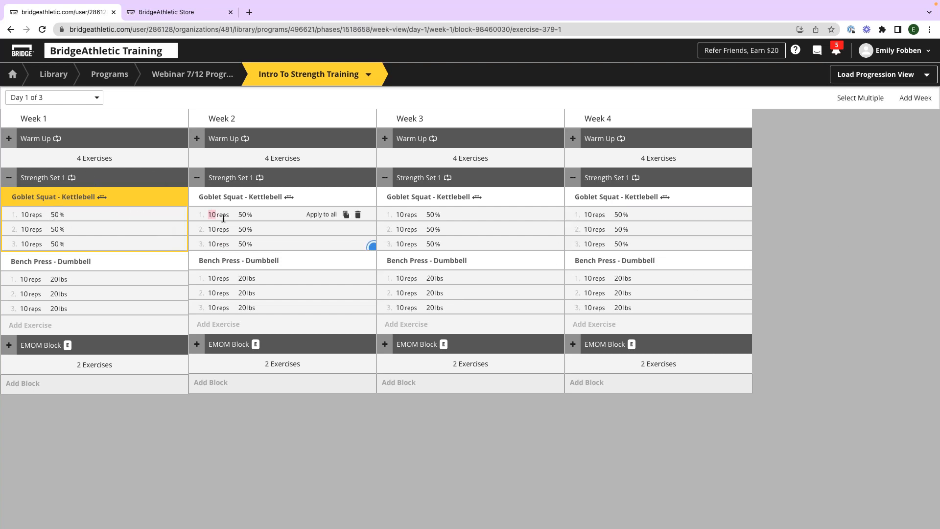
text(12)
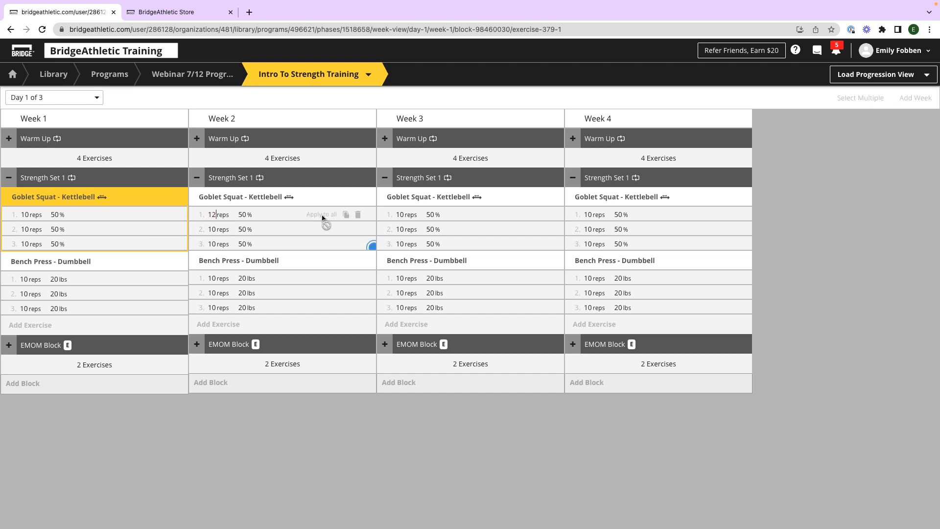
click(321, 214)
Set the Week 3 Goblet Squat - Kettlebell to 12 reps at 60% for all sets.
click(401, 214)
text(12)
click(429, 214)
text(60)
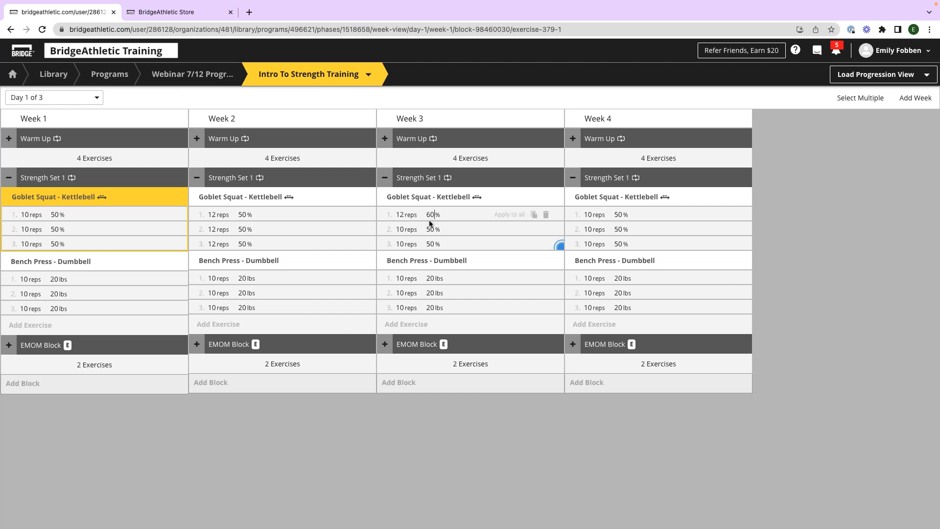
click(508, 215)
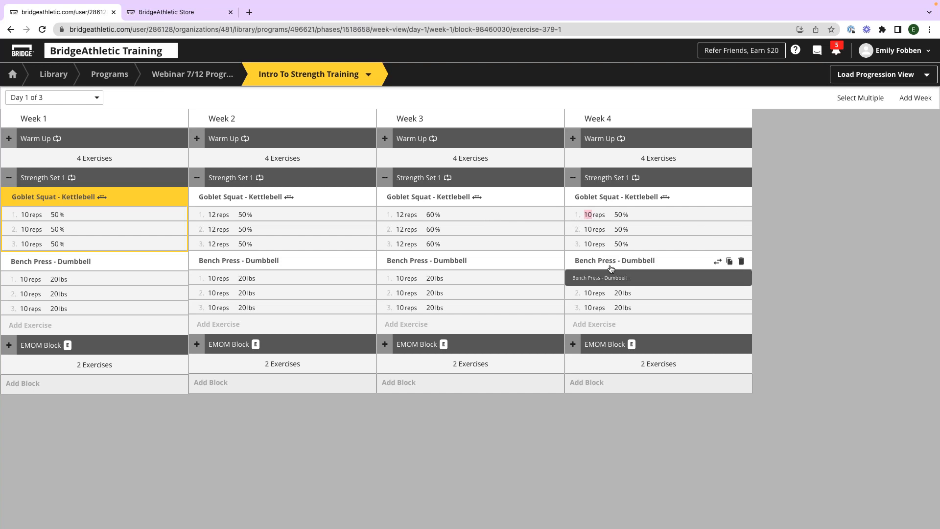
Set the Week 4 Goblet Squat - Kettlebell to 12 reps at 70% for all sets.
text(12)
click(619, 216)
text(70)
click(693, 215)
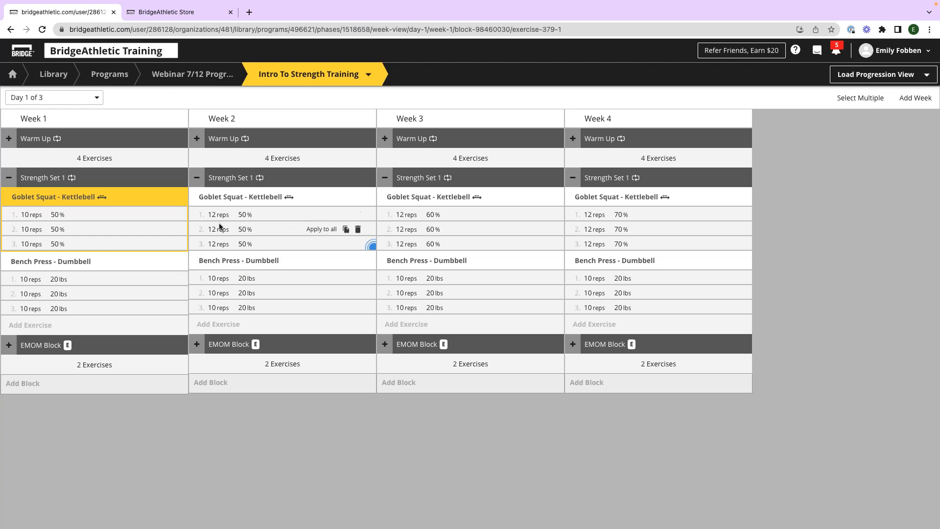
Copy the Goblet Squat - Kettlebell prescriptions onto Bench Press - Dumbbell within Week 1 and within Week 2.
click(183, 246)
click(216, 279)
click(185, 311)
click(211, 319)
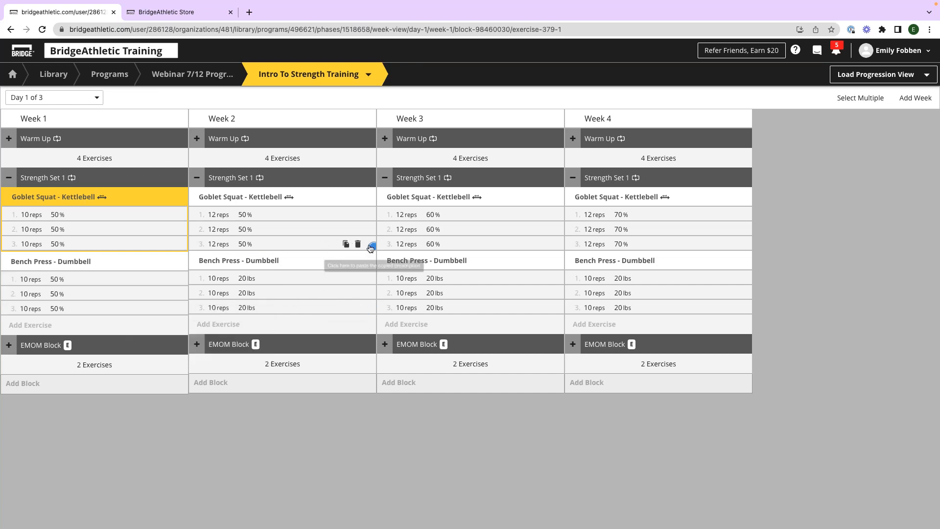
click(373, 246)
click(386, 277)
click(373, 310)
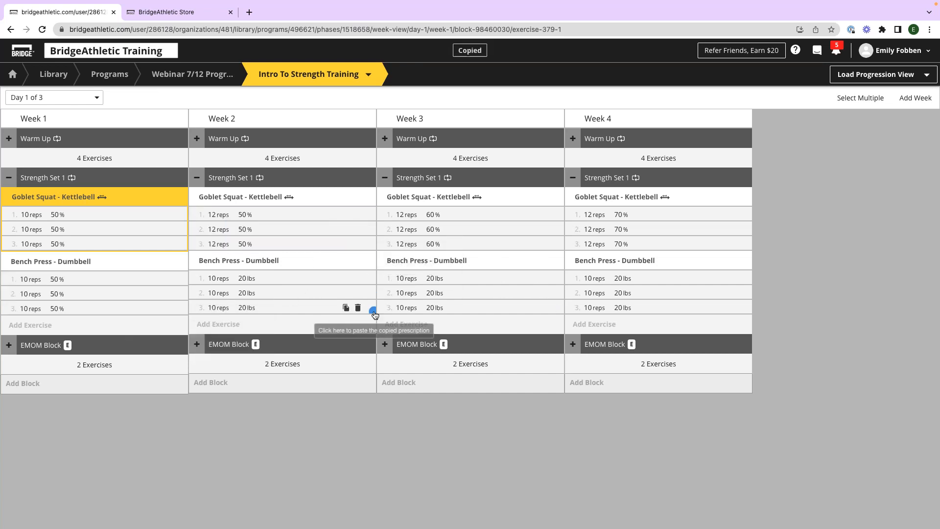
click(397, 318)
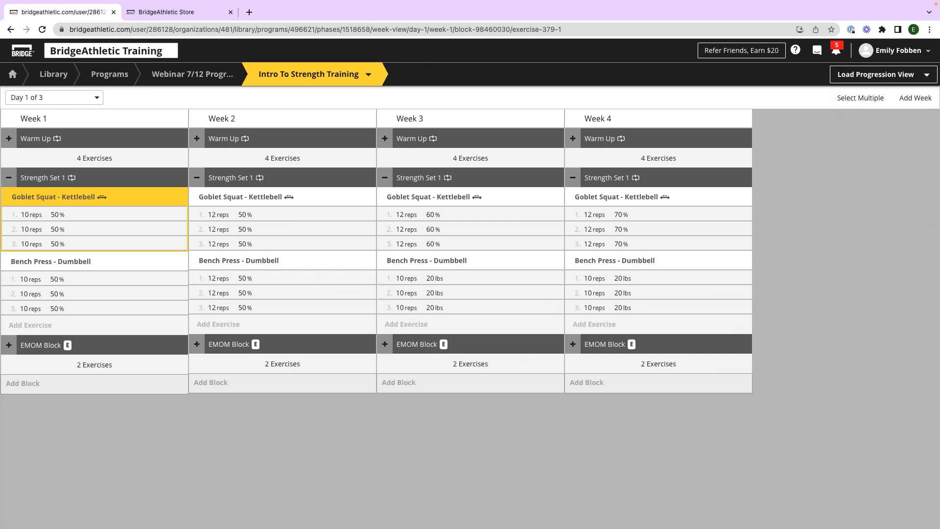
Expand the EMOM Block in all weeks and reopen the Webinar 7/12 Program Build overview from My Programs.
click(854, 77)
click(9, 345)
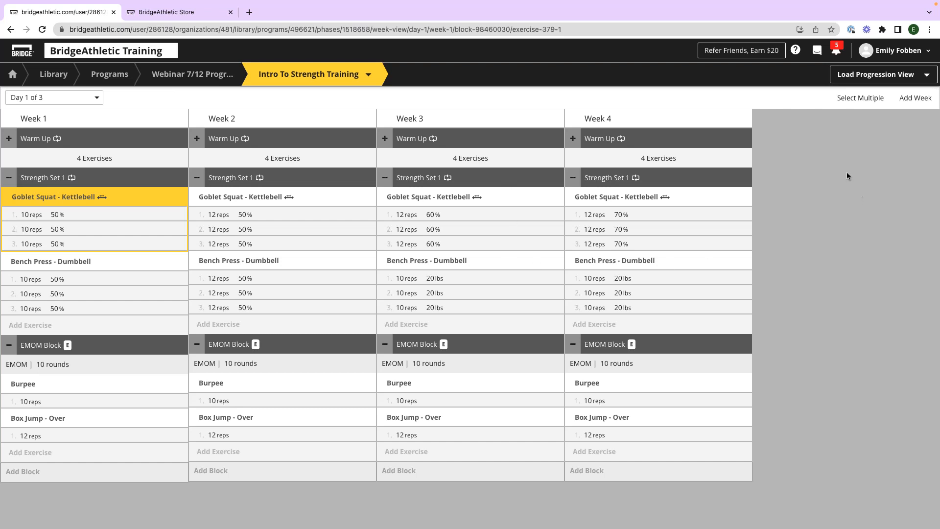
click(191, 77)
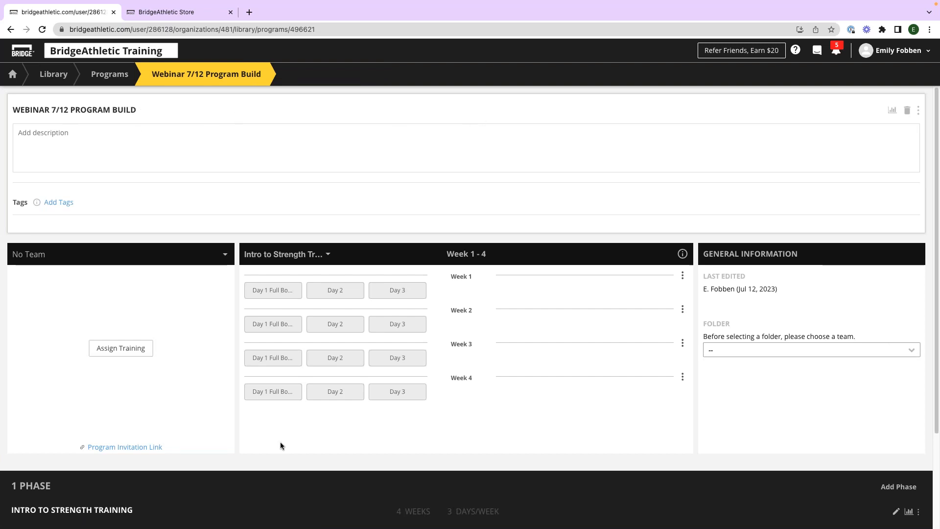
click(101, 71)
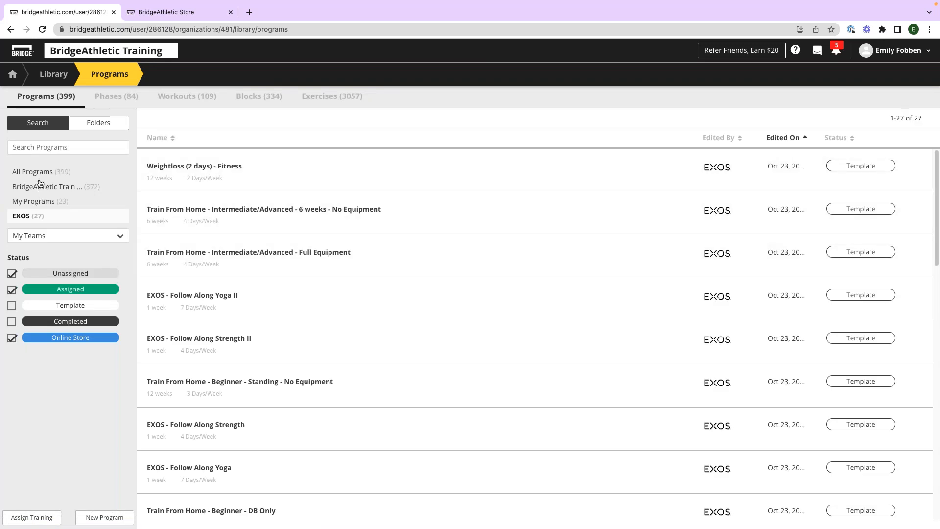
click(37, 203)
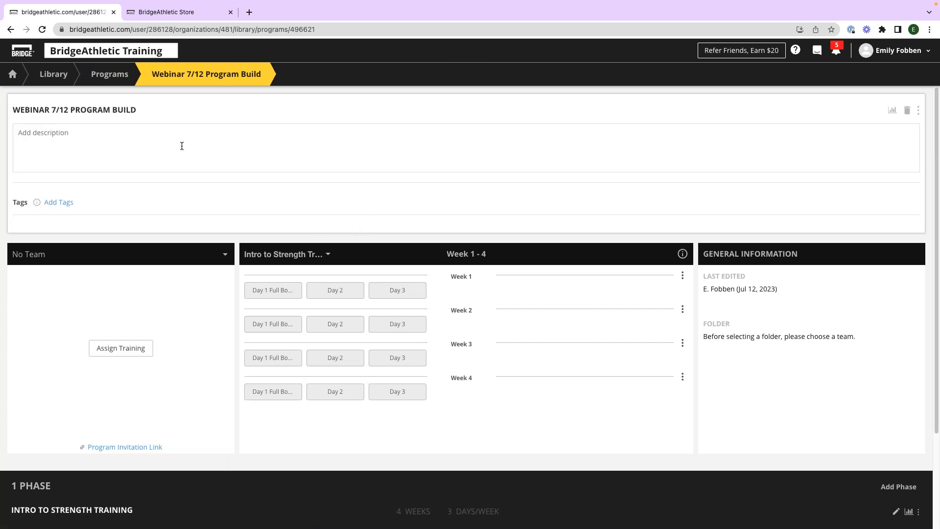
Analyze the whole program and review its volume, intensity and load charts.
click(890, 114)
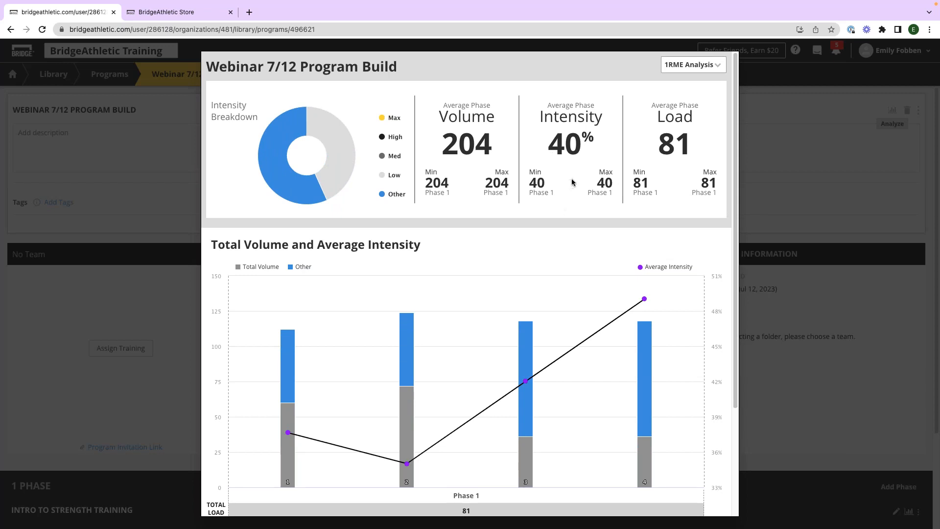
scroll(603, 239, down, 5)
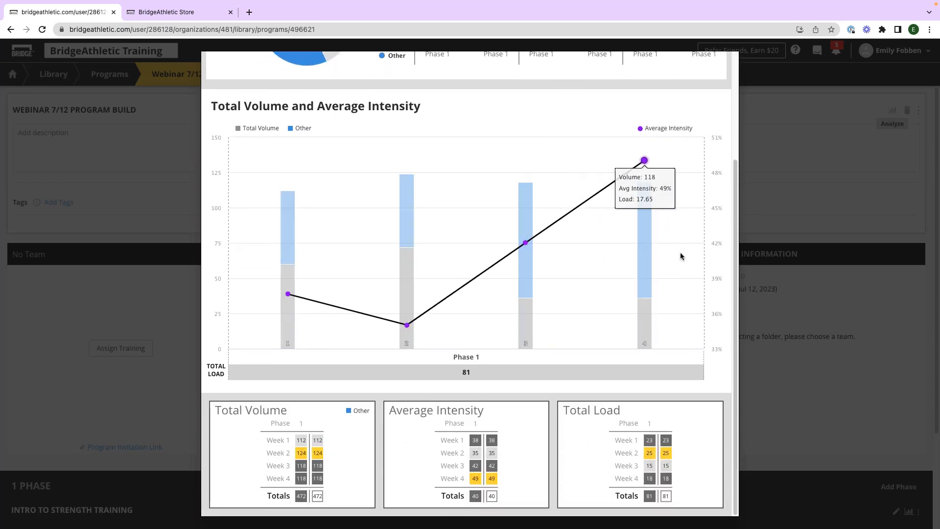
scroll(656, 217, up, 1)
scroll(656, 216, up, 5)
click(755, 185)
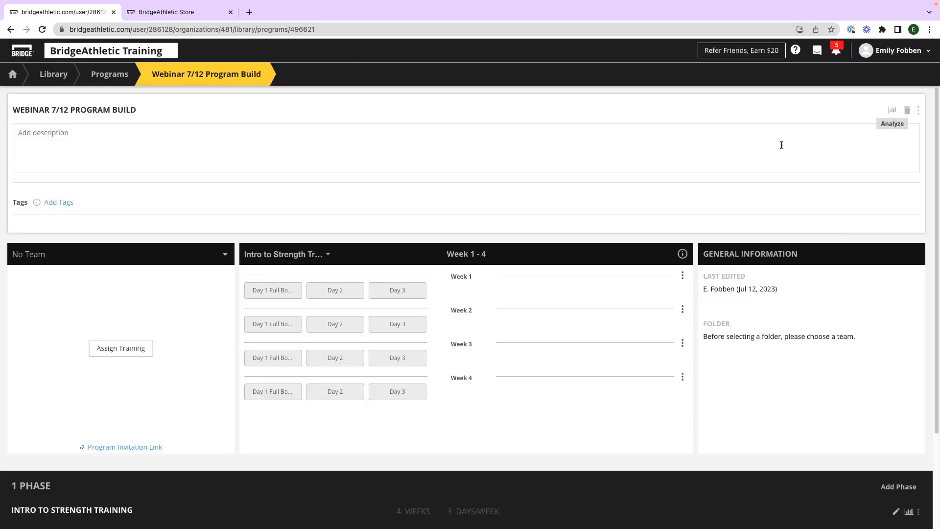
Analyze the Intro To Strength Training phase and review its weekly volume, intensity and load breakdown.
scroll(772, 143, down, 3)
click(909, 392)
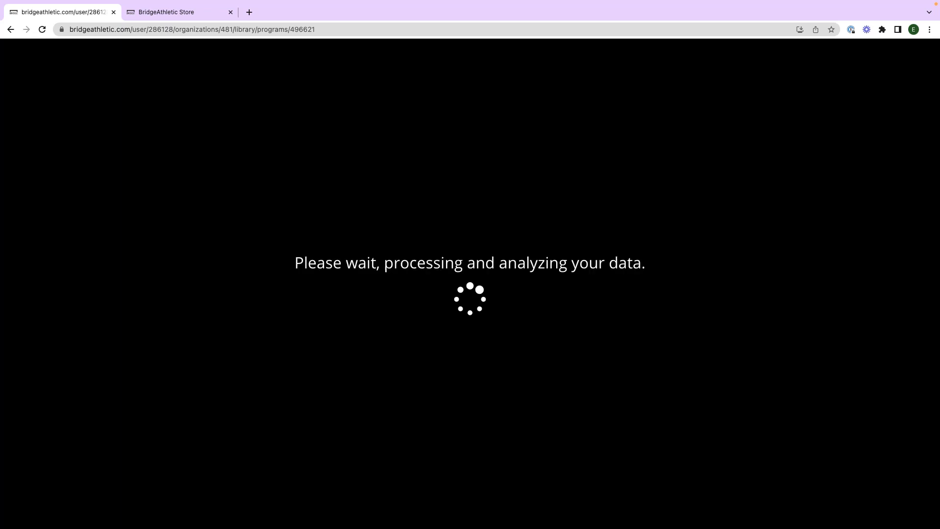
scroll(648, 245, down, 4)
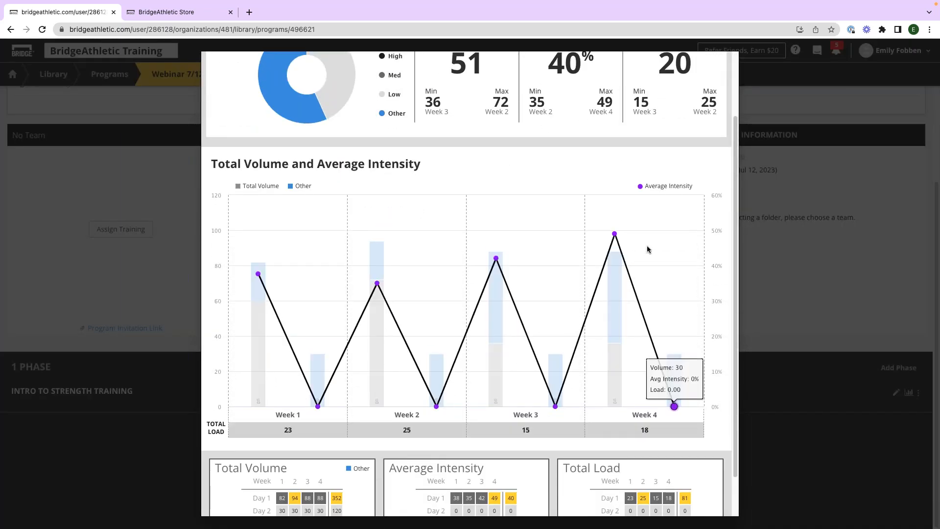
scroll(680, 247, up, 4)
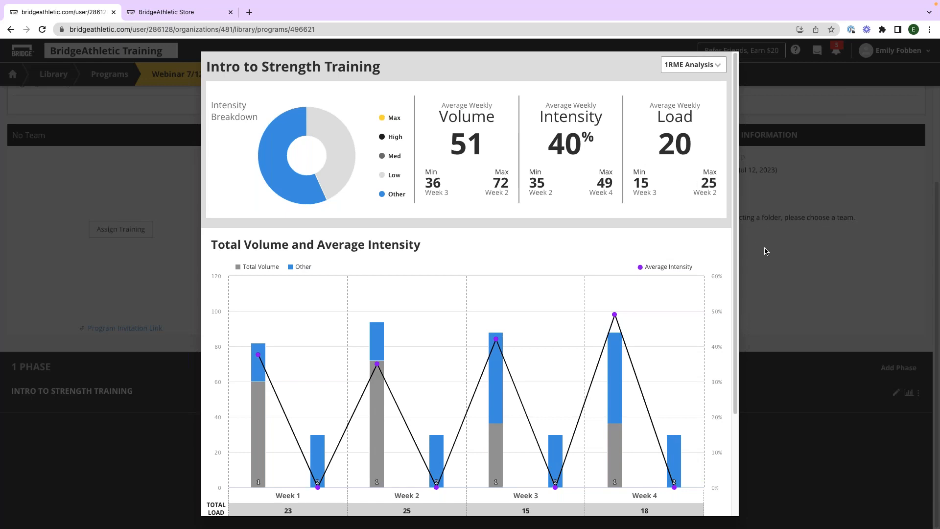
click(804, 316)
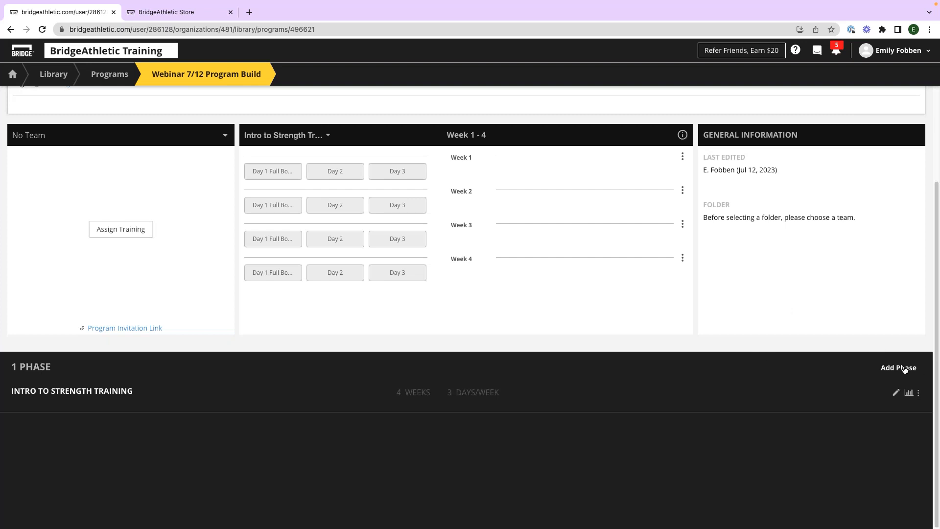
scroll(537, 272, up, 3)
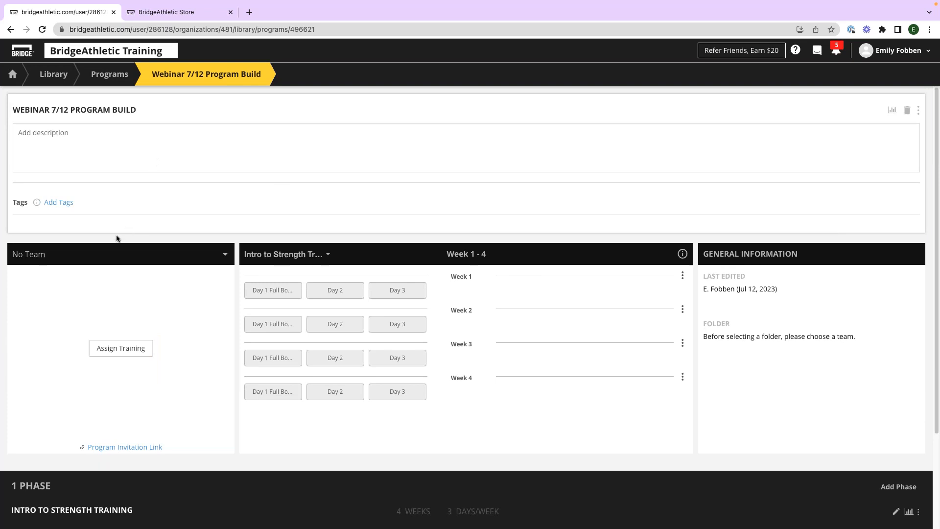
click(115, 447)
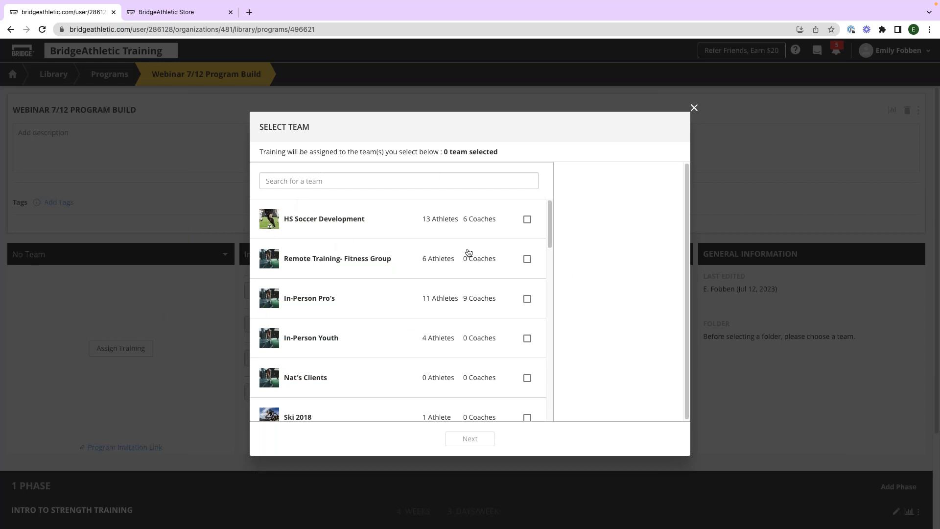
click(694, 109)
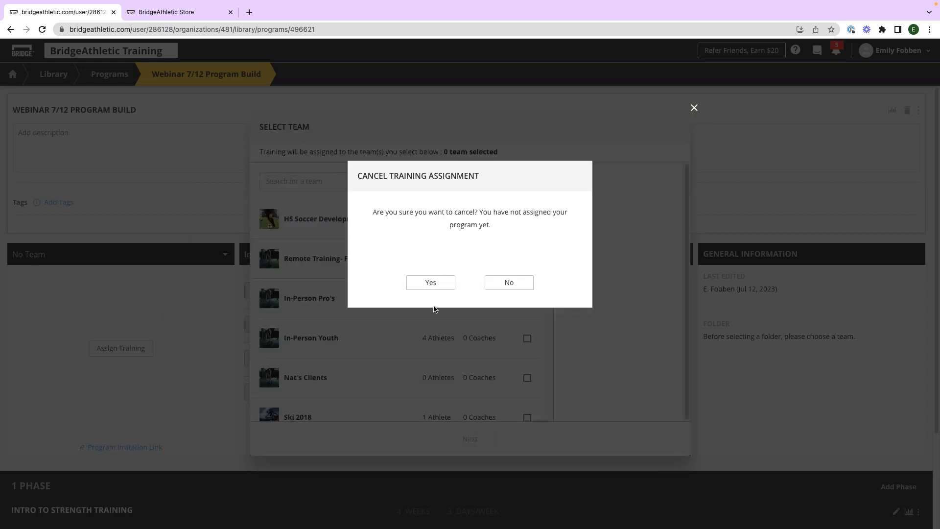
click(431, 282)
Start assigning the program to the Remote Training- Fitness Group team and choose the first listed athlete as its recipient.
click(113, 355)
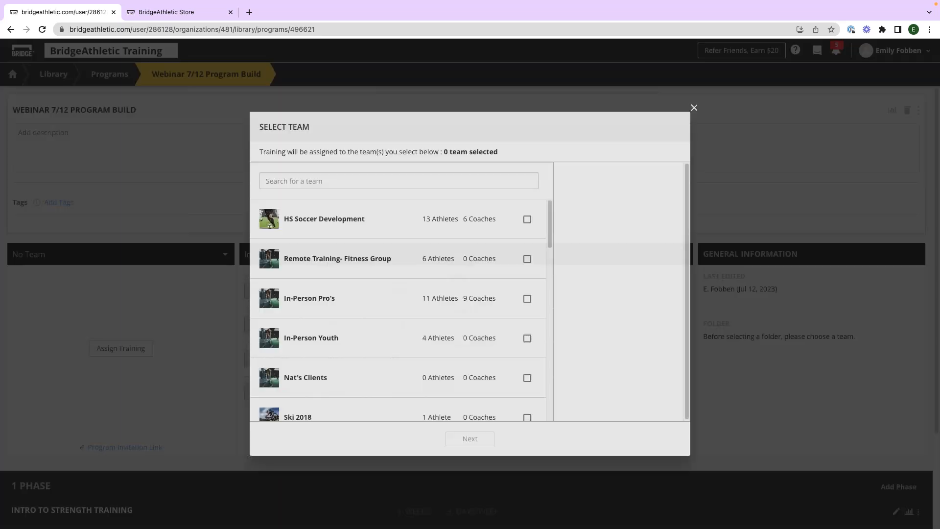
click(410, 272)
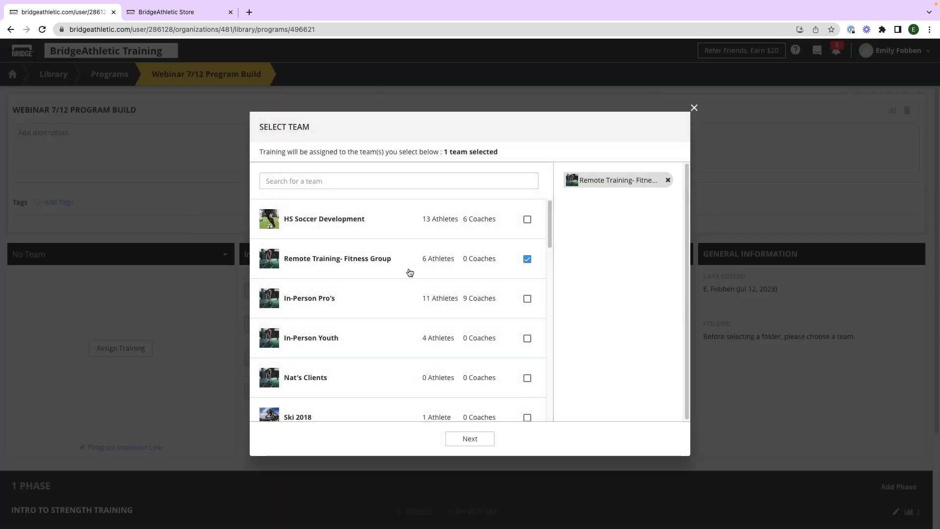
click(459, 444)
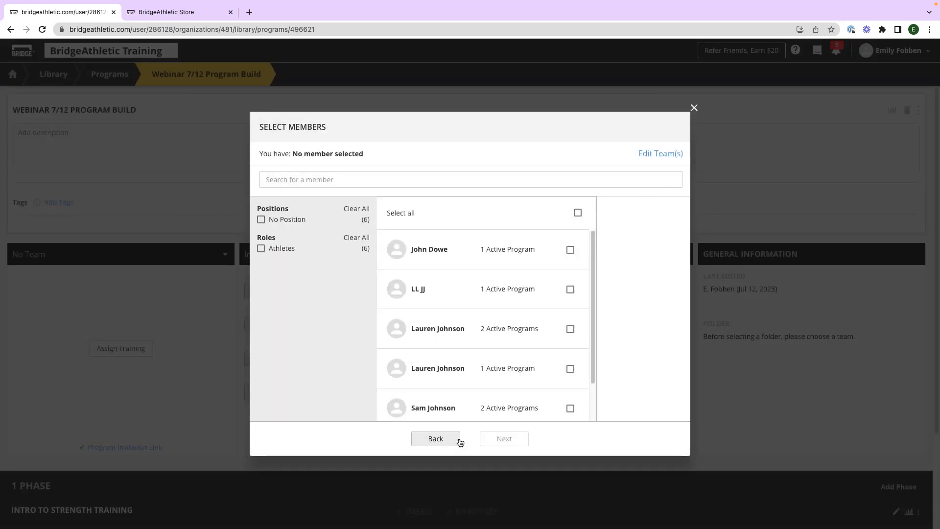
scroll(465, 269, down, 3)
scroll(508, 264, up, 3)
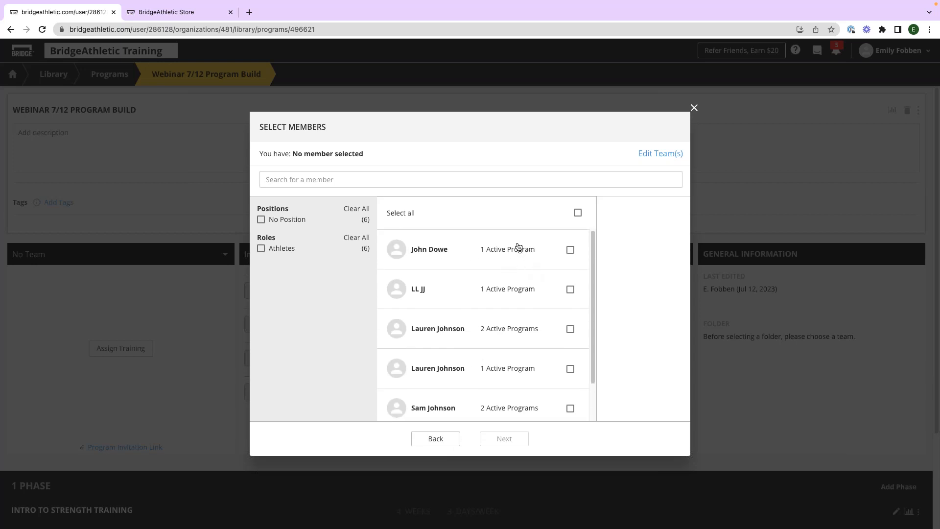
click(434, 439)
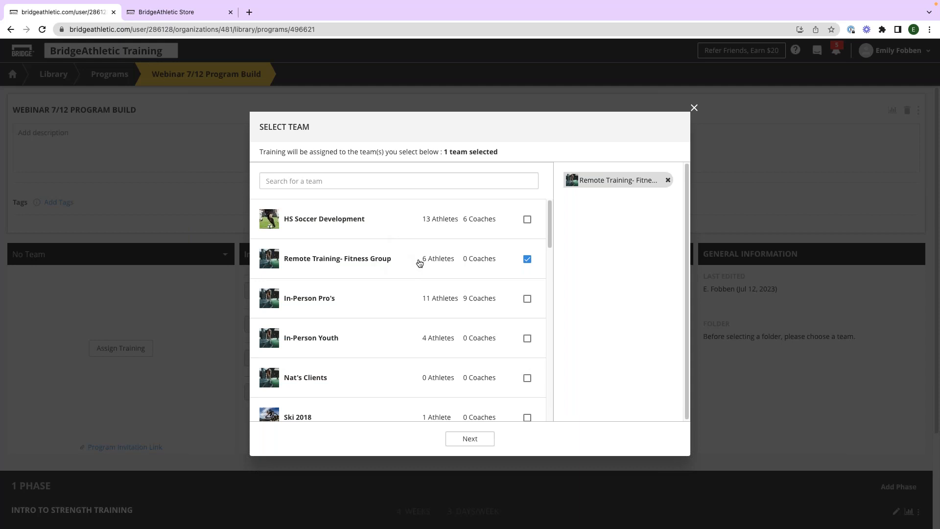
click(458, 440)
scroll(510, 293, down, 1)
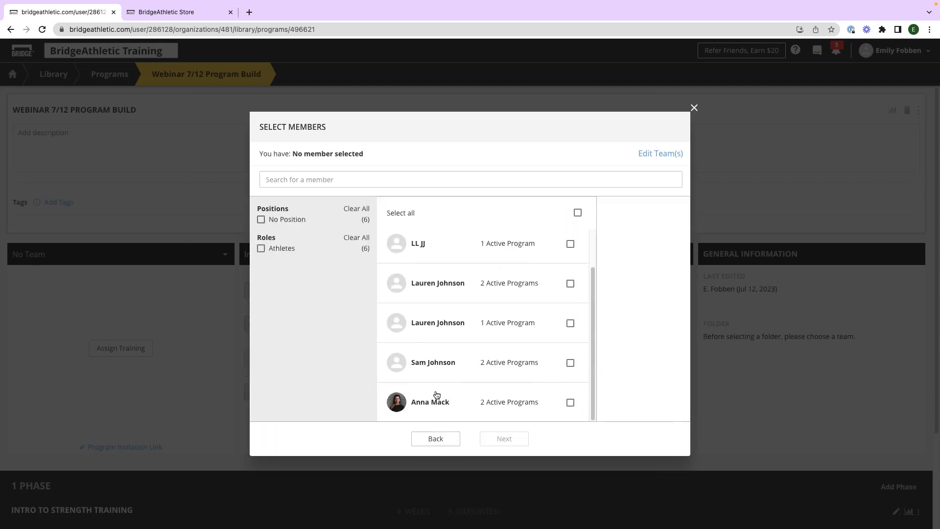
scroll(484, 309, up, 1)
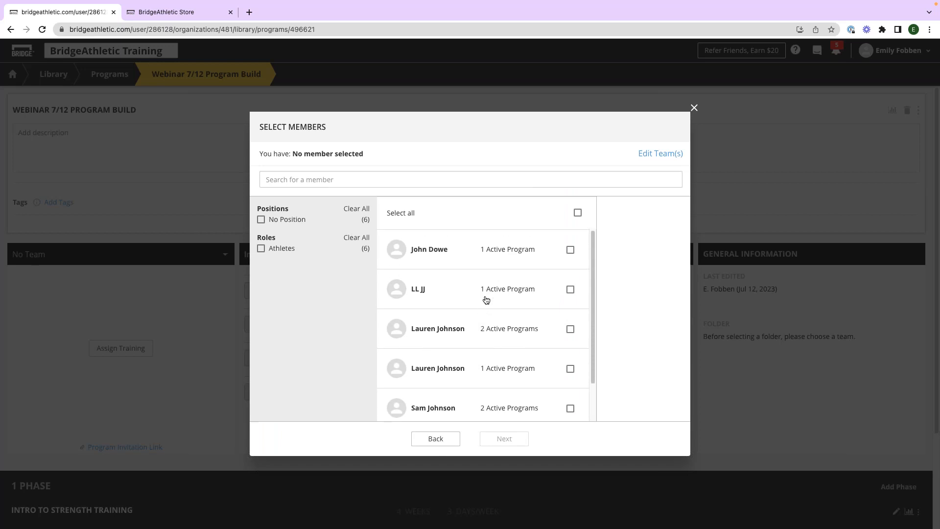
click(570, 250)
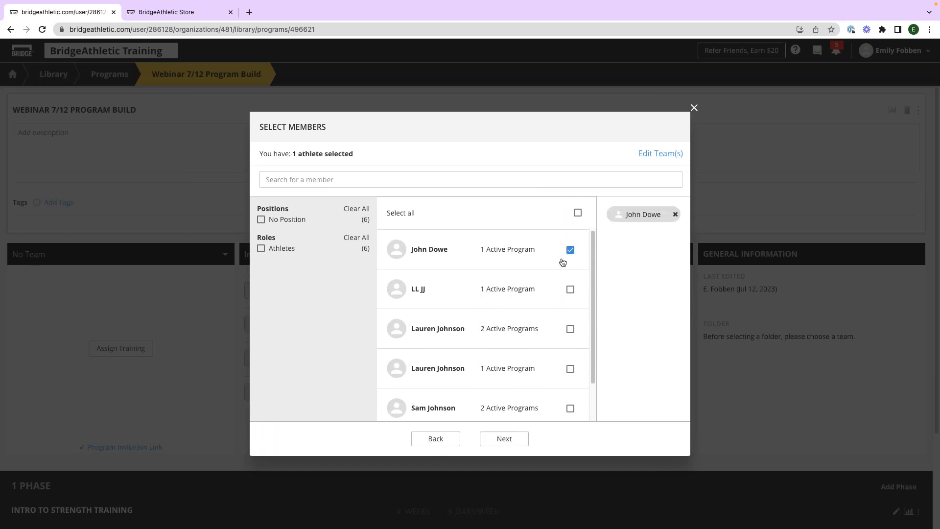
click(505, 441)
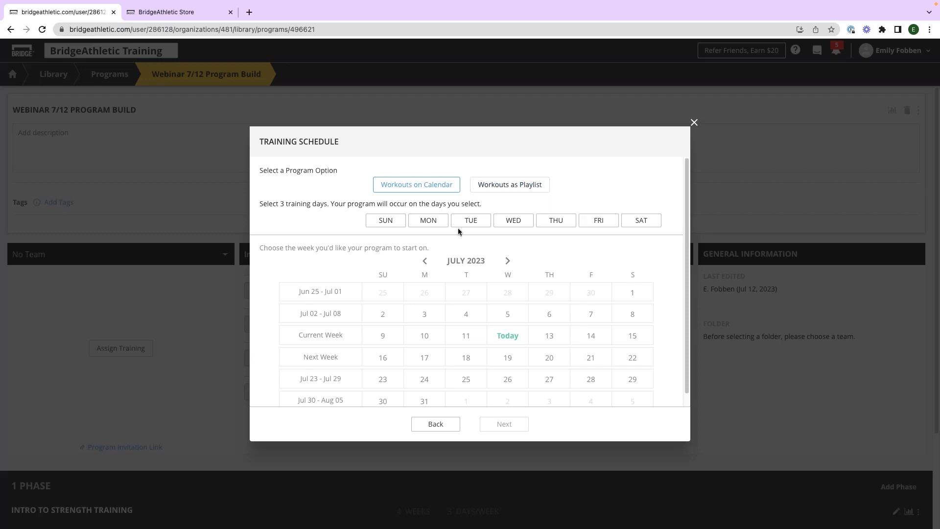
Schedule the workouts on the calendar for Monday, Wednesday and Friday, starting next week, and continue to the assignment review.
click(433, 222)
click(505, 219)
click(606, 223)
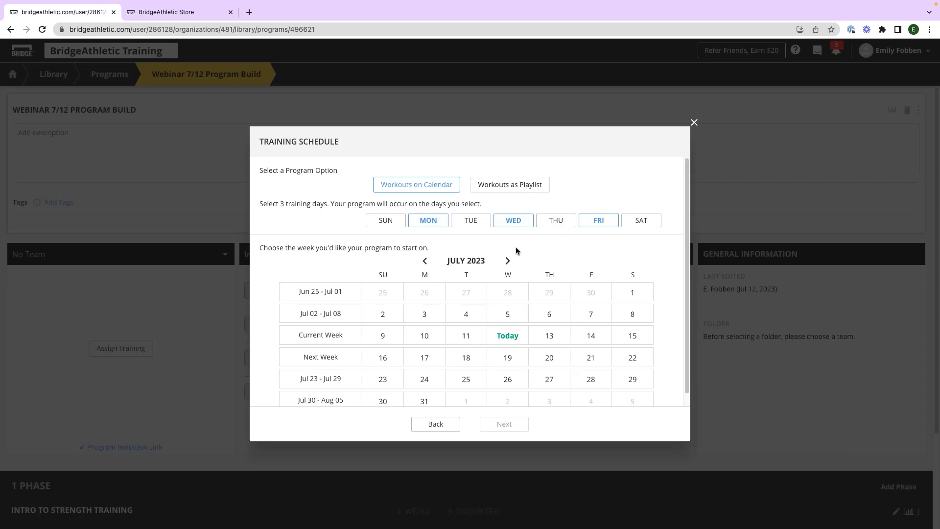
scroll(449, 290, down, 1)
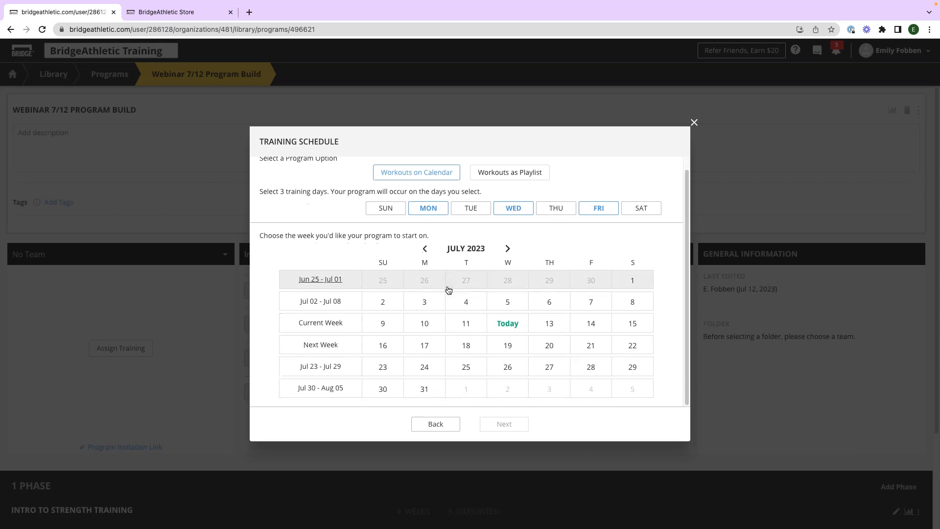
click(431, 348)
scroll(468, 334, down, 1)
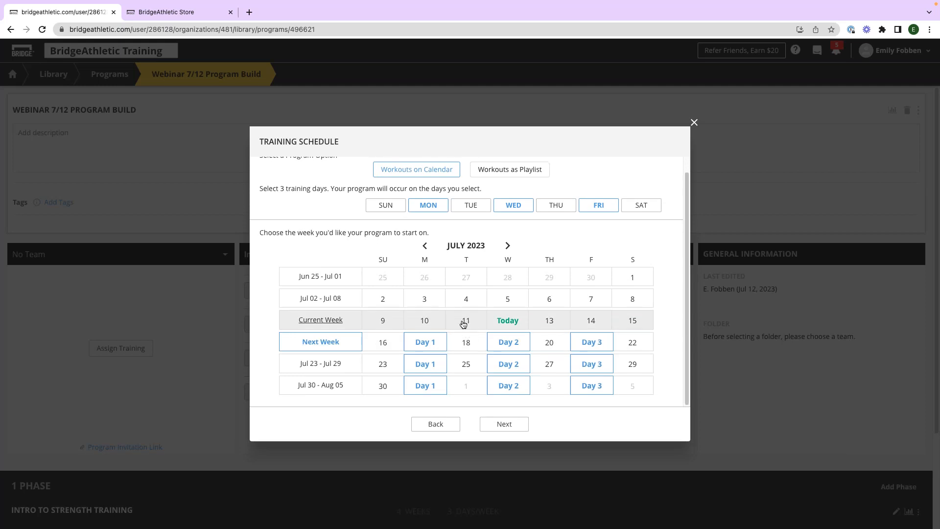
click(505, 425)
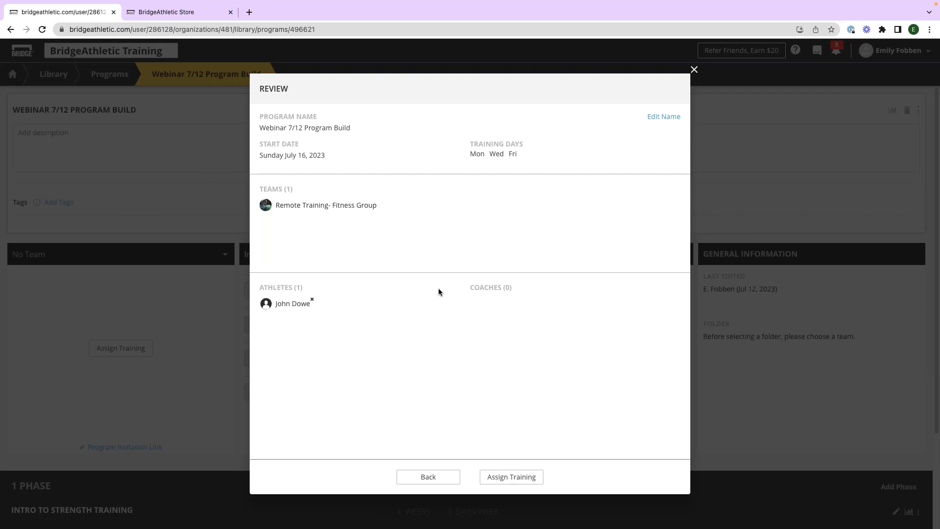
Change the schedule option to Workouts as Playlist, check the assignment review, and cancel the training assignment.
click(420, 477)
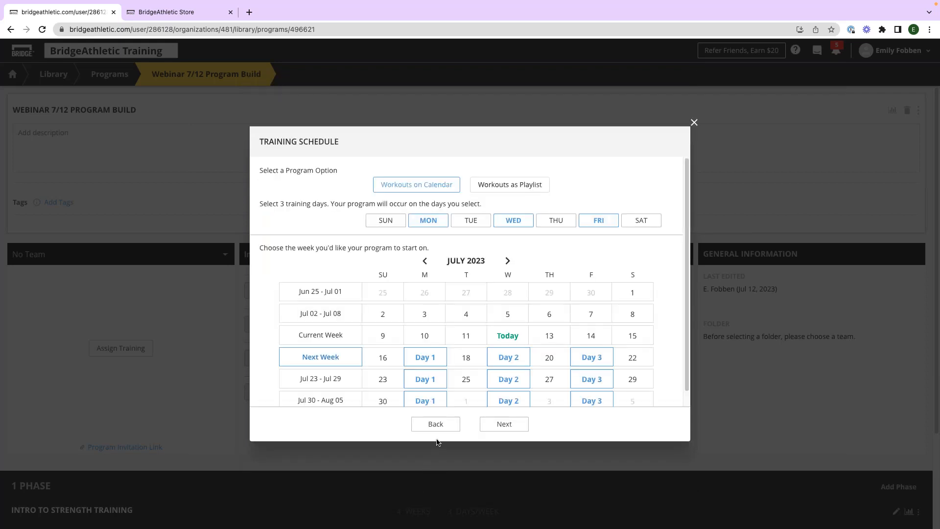
click(497, 189)
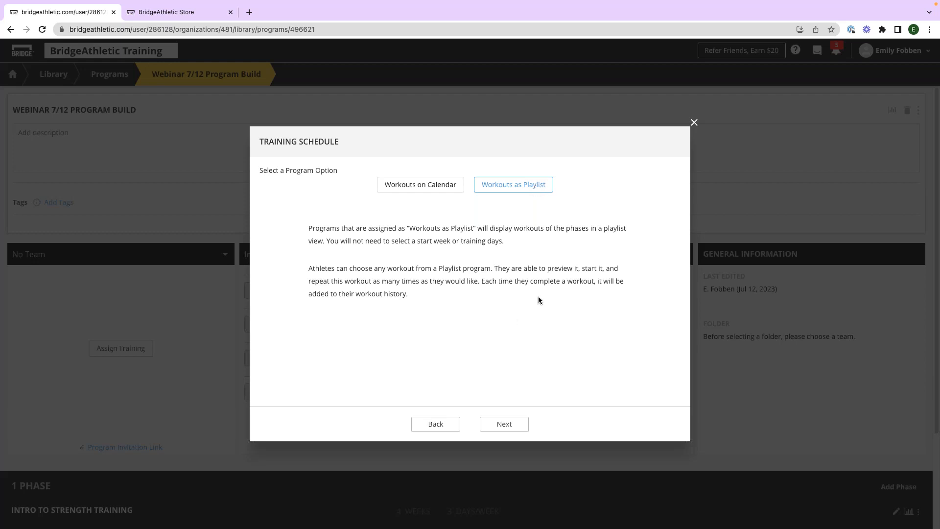
click(511, 426)
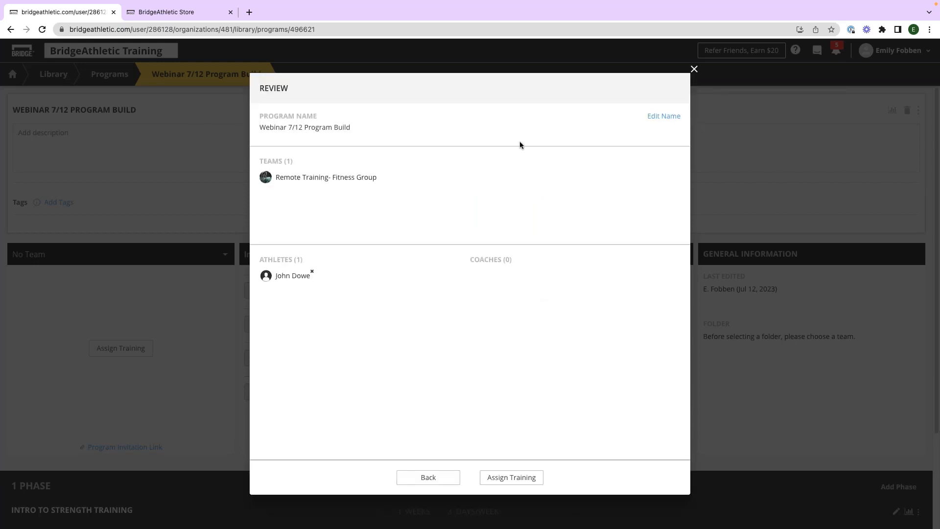
click(694, 69)
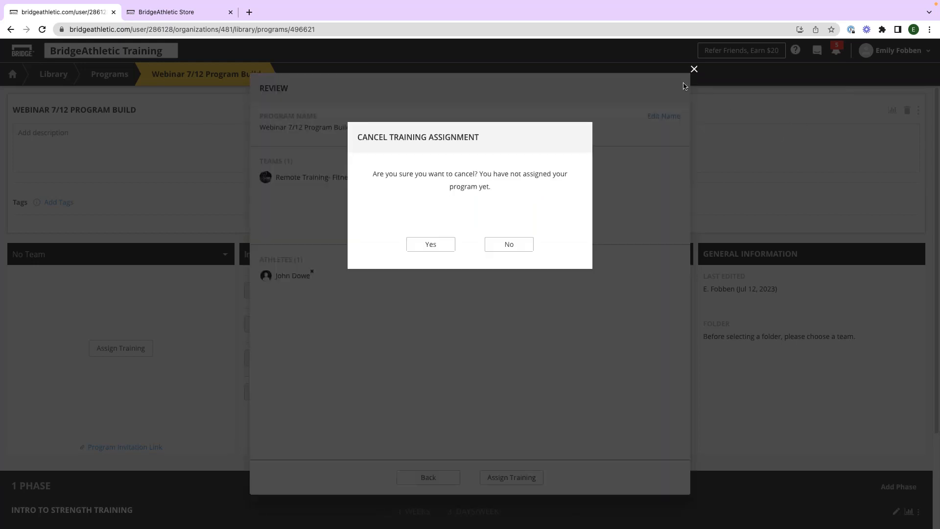
click(431, 244)
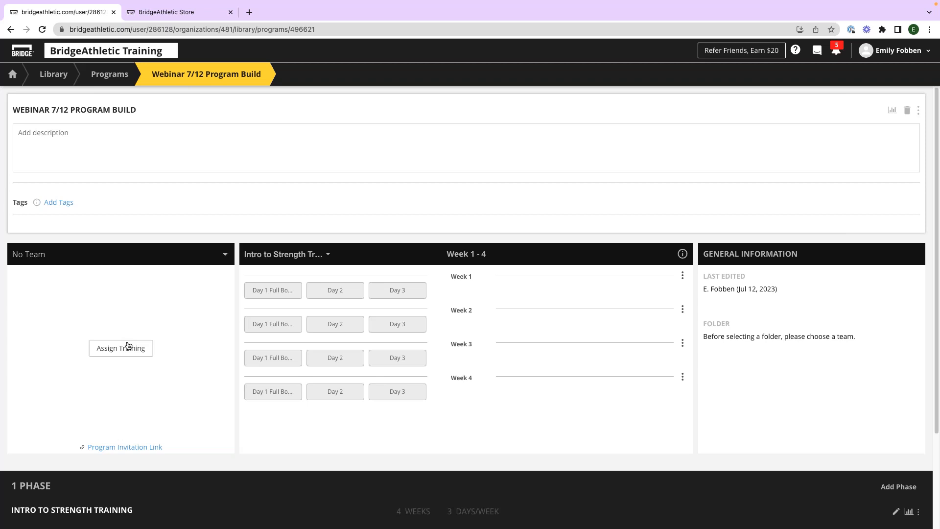
Open Week 1 of the Intro To Strength Training phase and expand the row with Strength Set 1 and Test Block.
scroll(351, 292, down, 3)
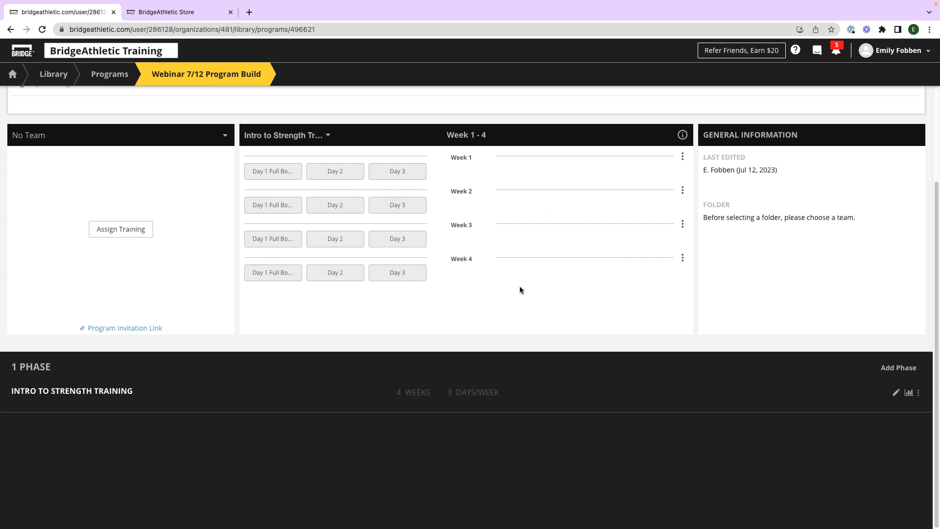
scroll(442, 238, up, 3)
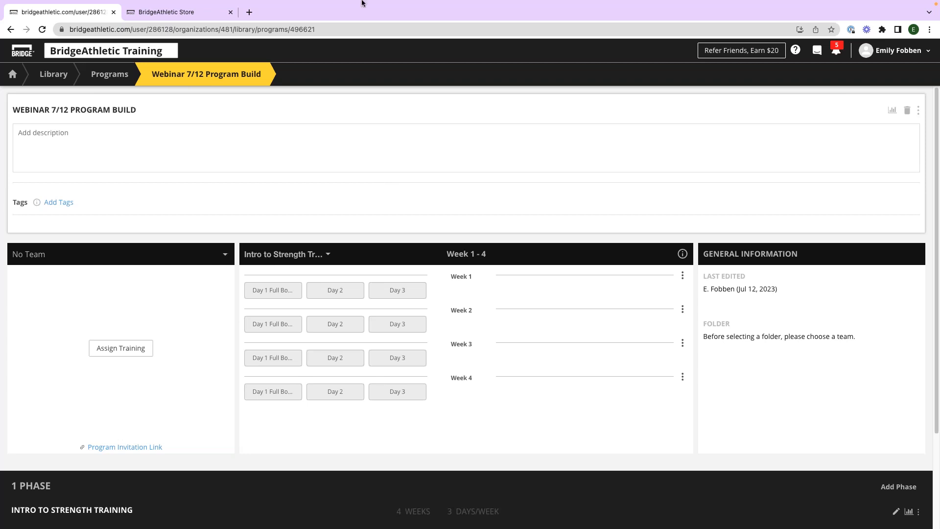
scroll(189, 226, down, 3)
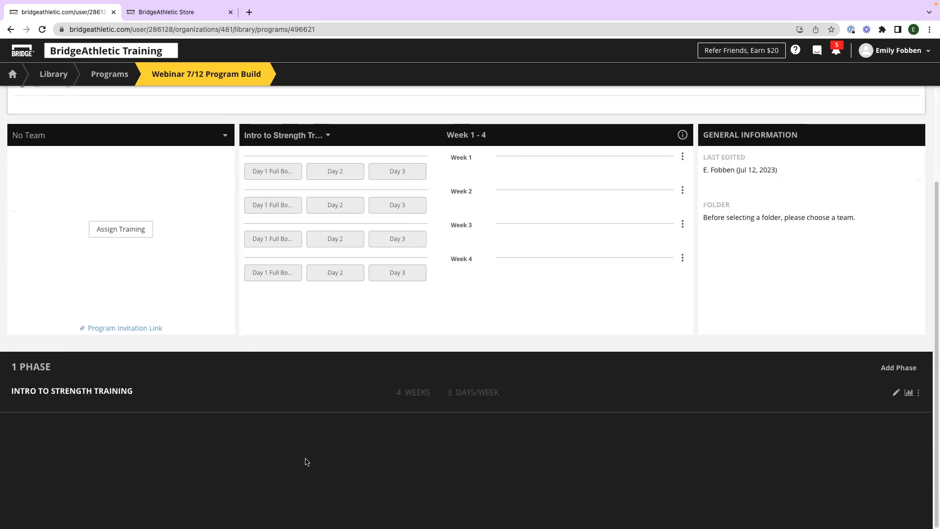
click(275, 404)
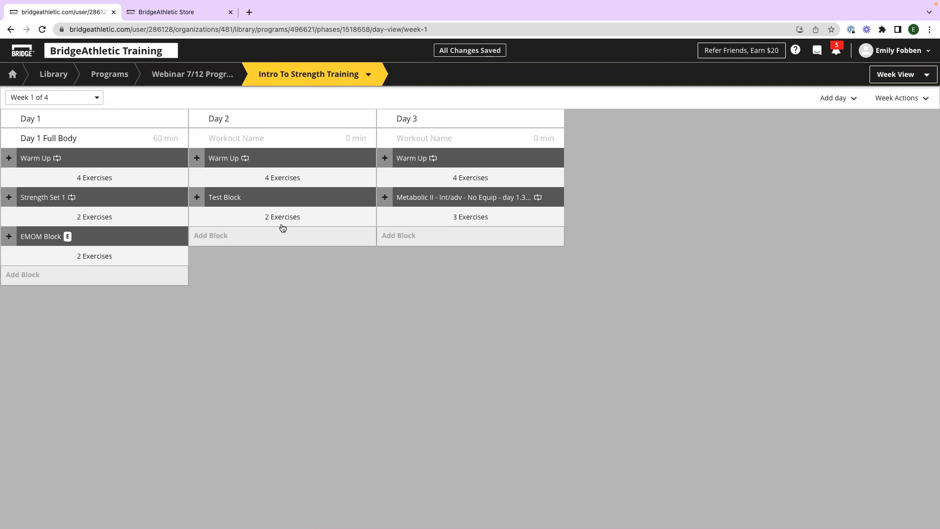
click(197, 197)
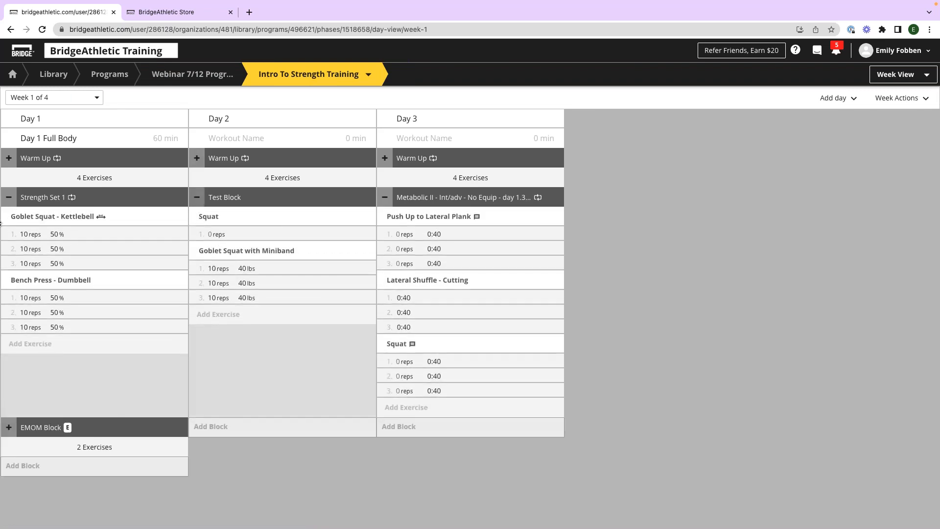
Try the Tracked type on the first Goblet Squat - Kettlebell set in Day 1 and change it to Required.
click(26, 219)
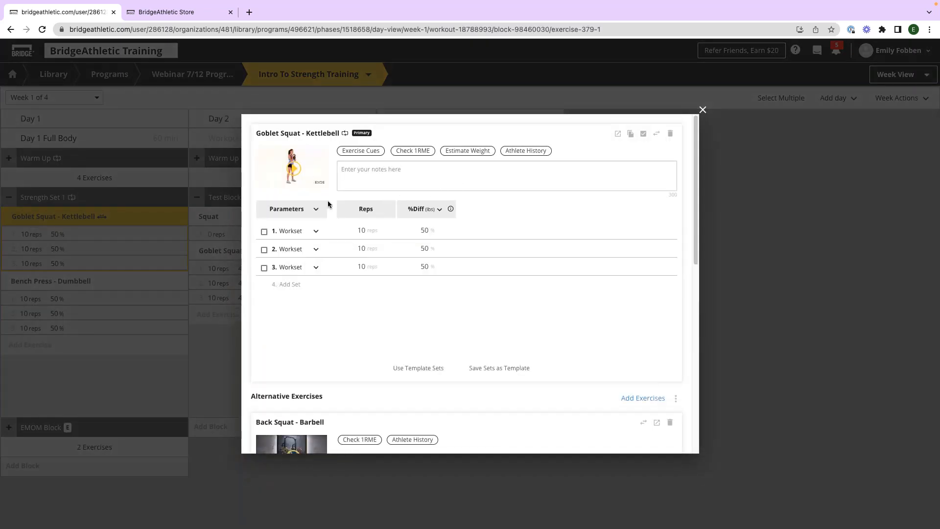
click(316, 231)
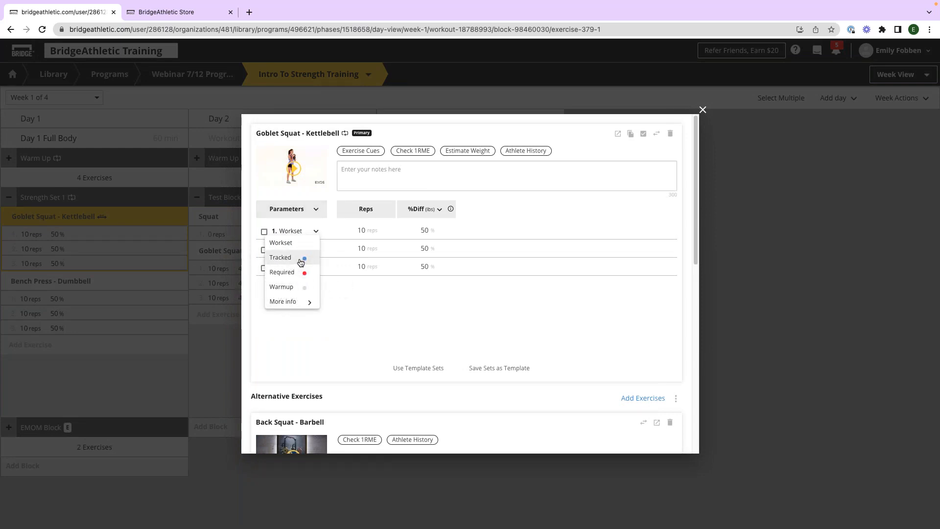
click(300, 259)
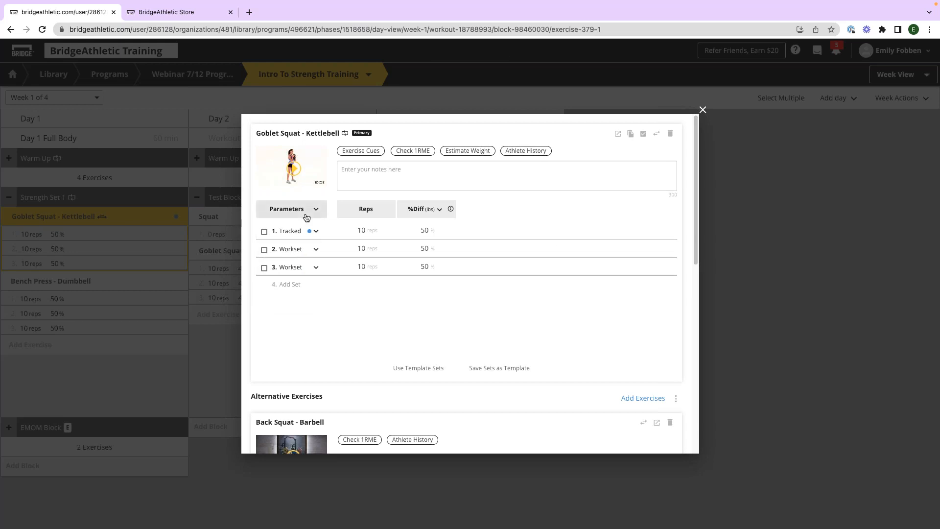
click(315, 231)
click(282, 272)
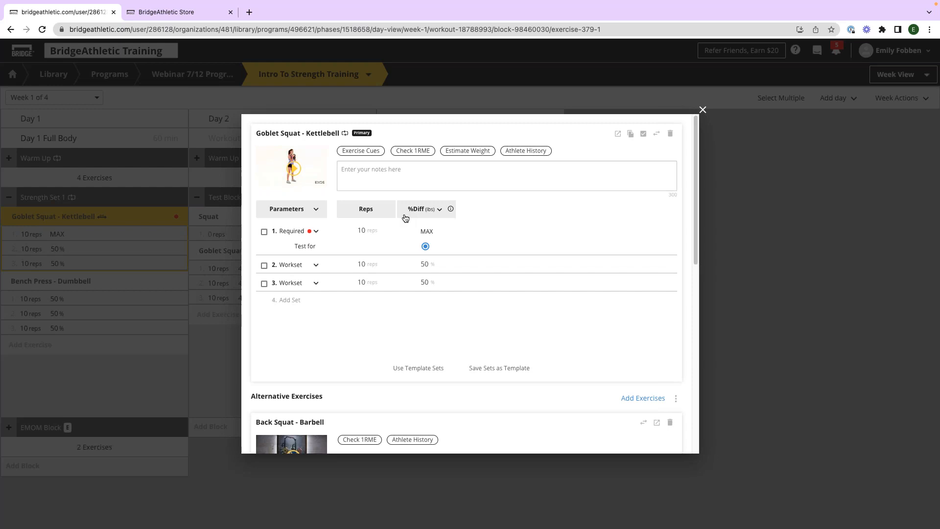
Remove the Weight parameter from Goblet Squat - Kettlebell so the required set tests for maximum reps, and close the exercise.
click(288, 211)
click(282, 240)
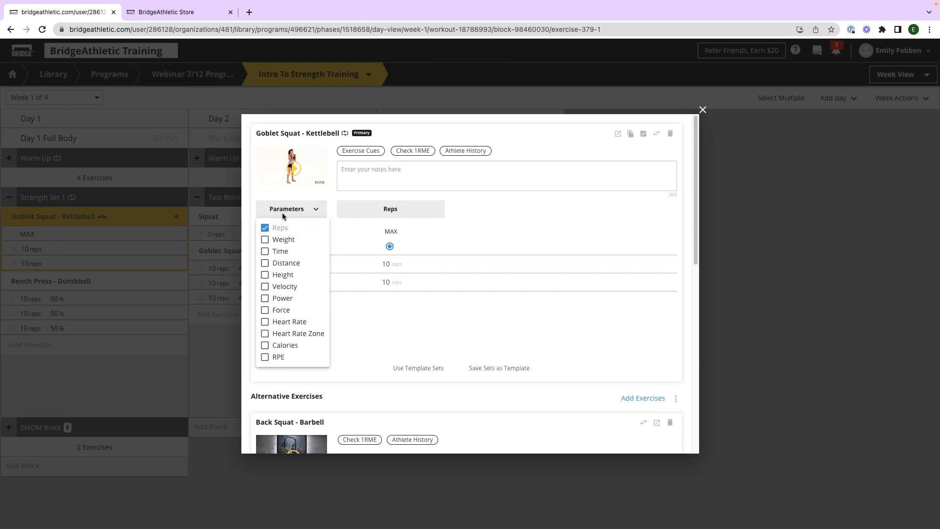
click(384, 318)
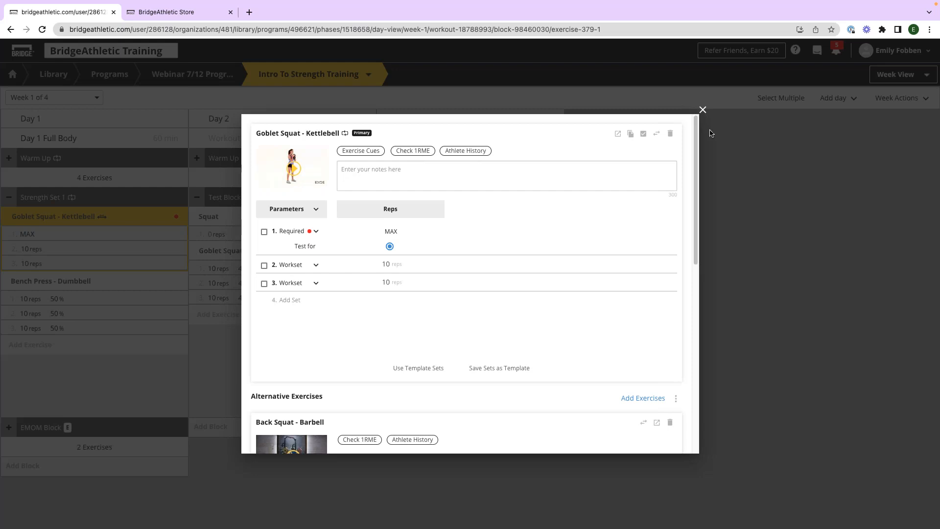
click(703, 109)
Open the full Activity Report of the Remote Training 2023 team and examine its tracked and required set results.
click(53, 73)
click(161, 131)
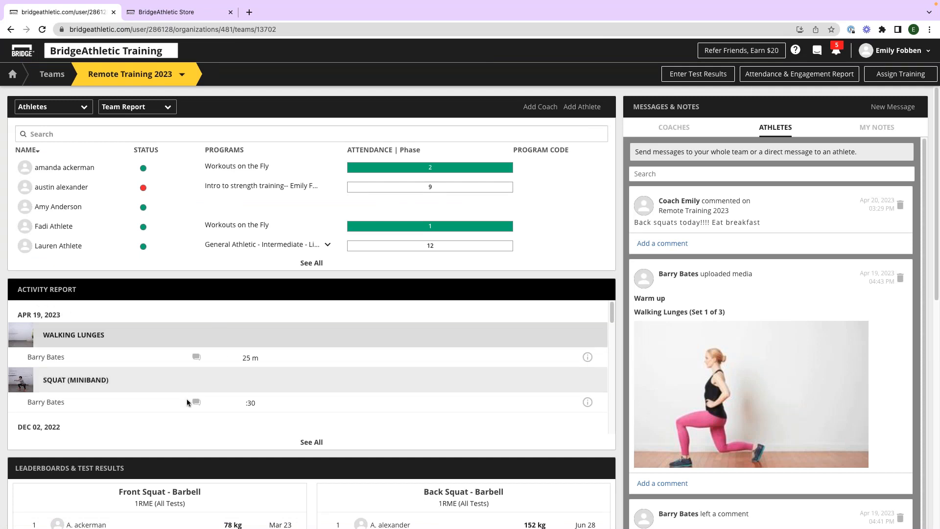
click(313, 442)
scroll(308, 254, down, 3)
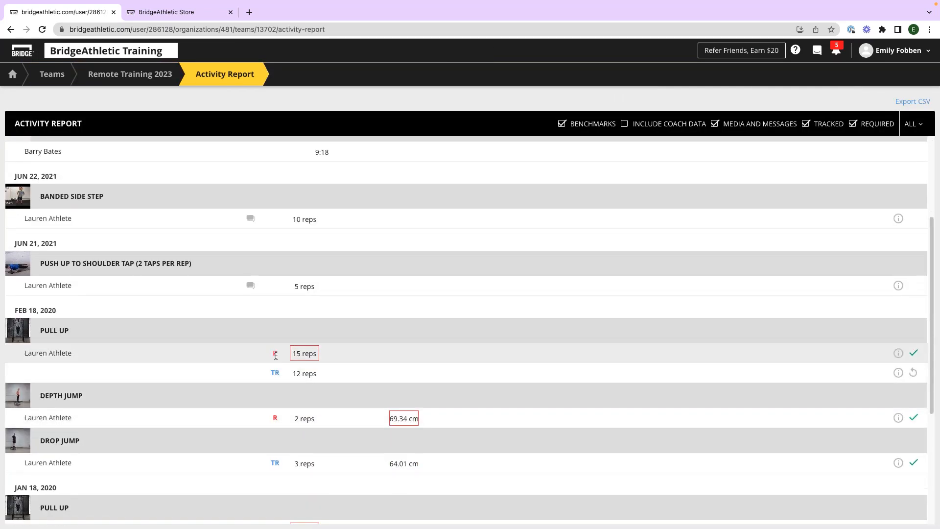
scroll(275, 371, down, 2)
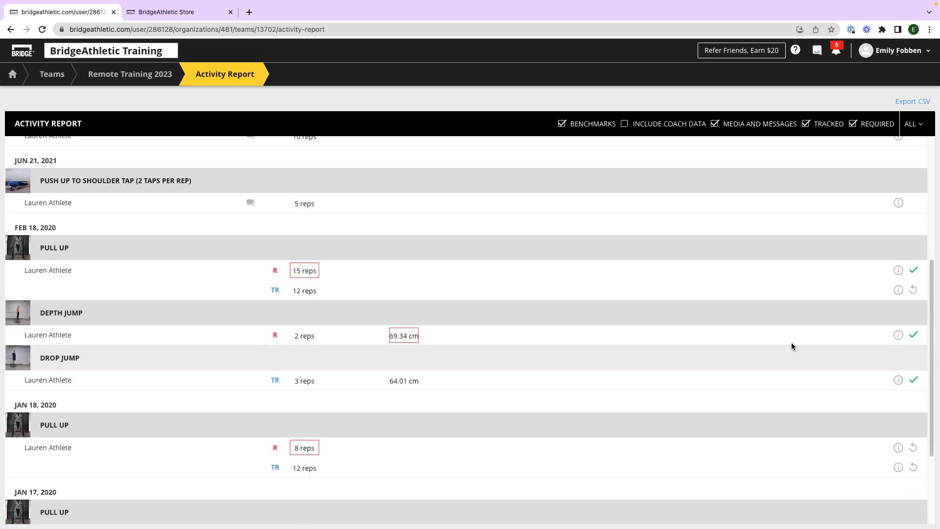
Save the required Pull Up set from January 18, 2020 as a test result of 8 reps, using the date of completion.
click(913, 335)
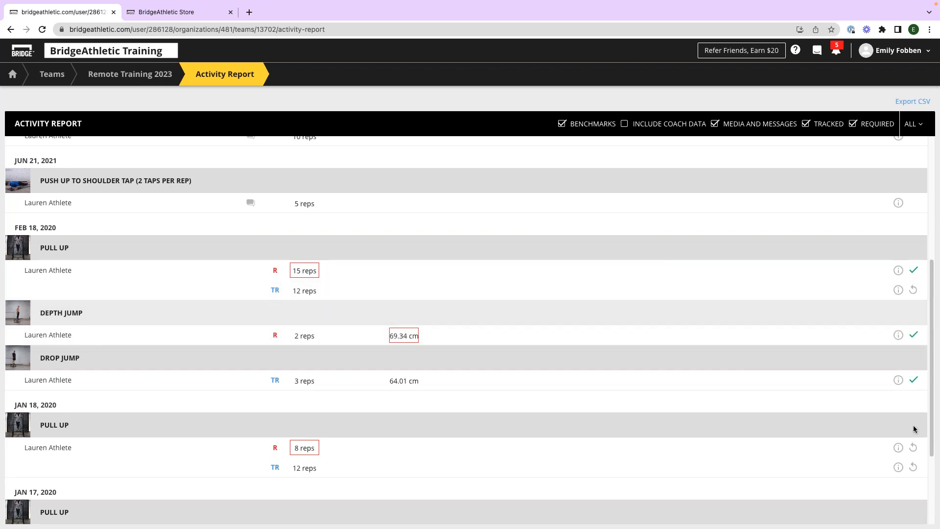
click(913, 448)
click(462, 326)
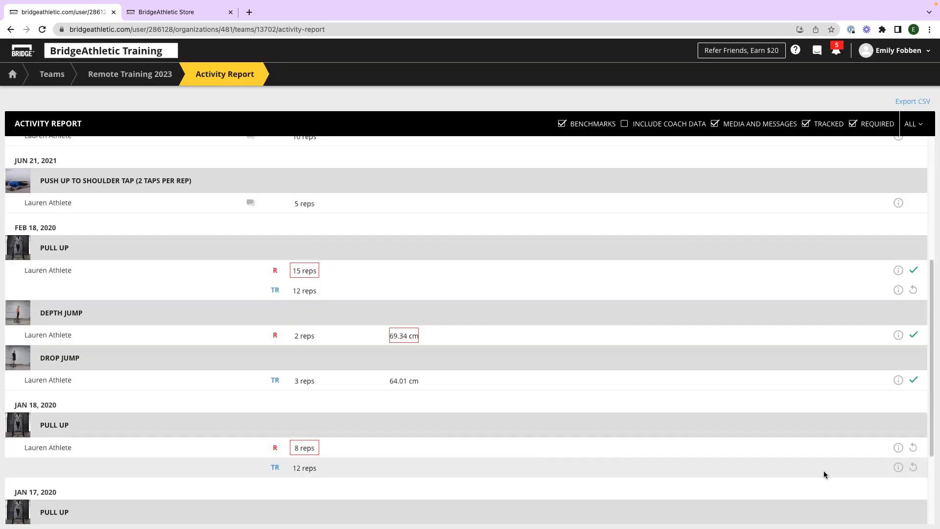
click(913, 448)
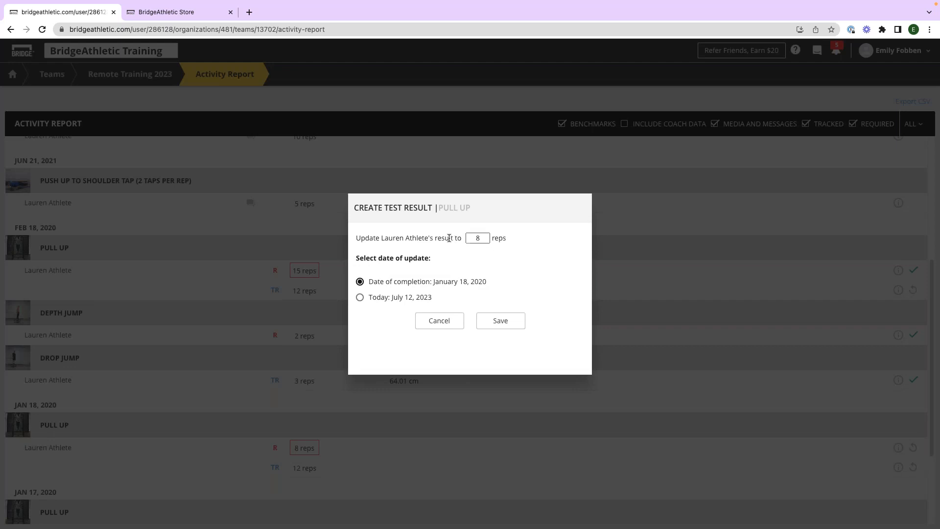
click(516, 324)
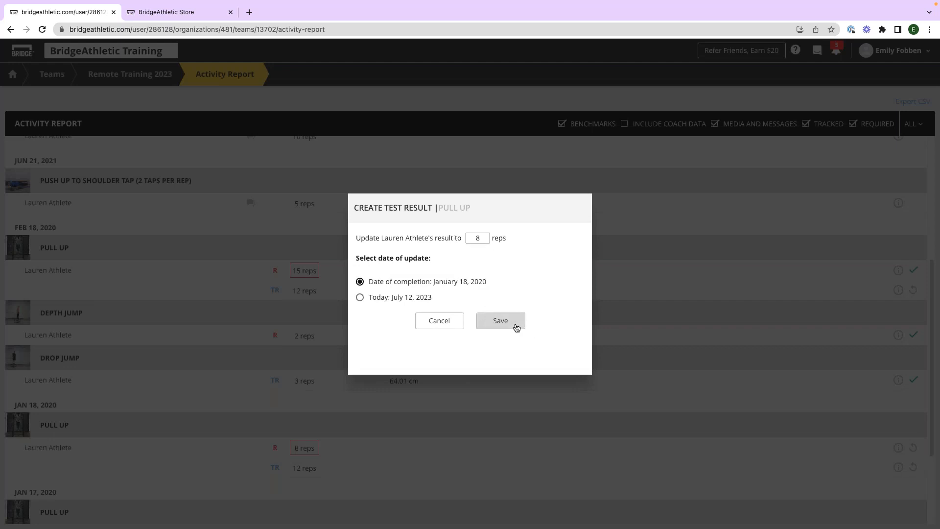
mouse_move(898, 448)
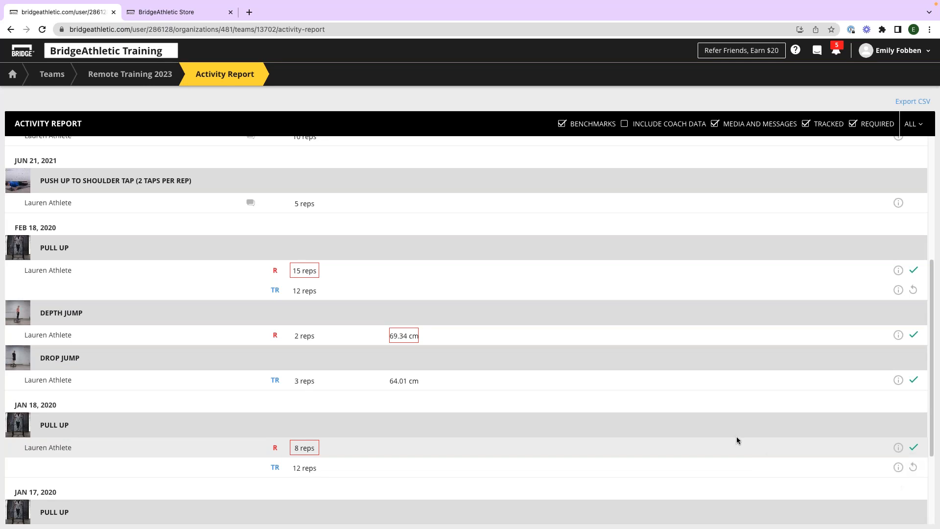
scroll(483, 401, down, 5)
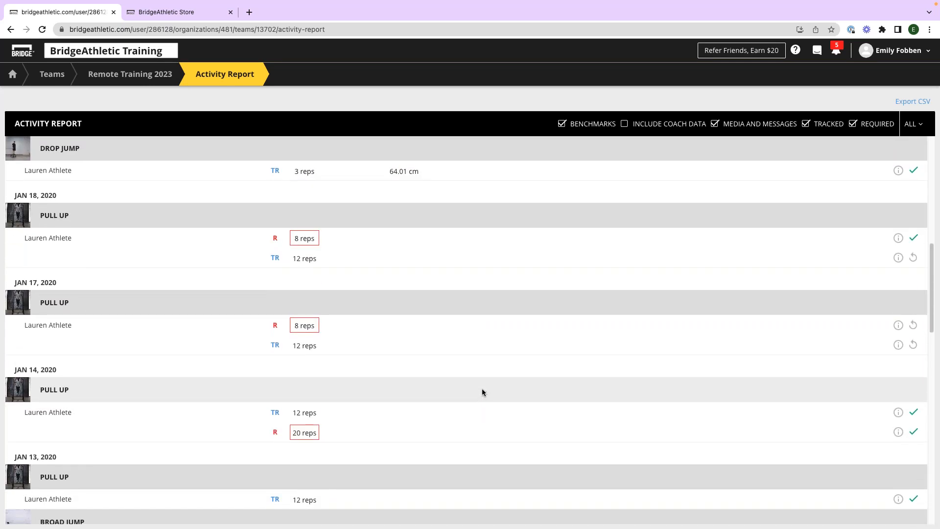
Return to the Remote Training 2023 team page, view the dialog for entering test results, and close it.
scroll(352, 331, up, 6)
click(122, 84)
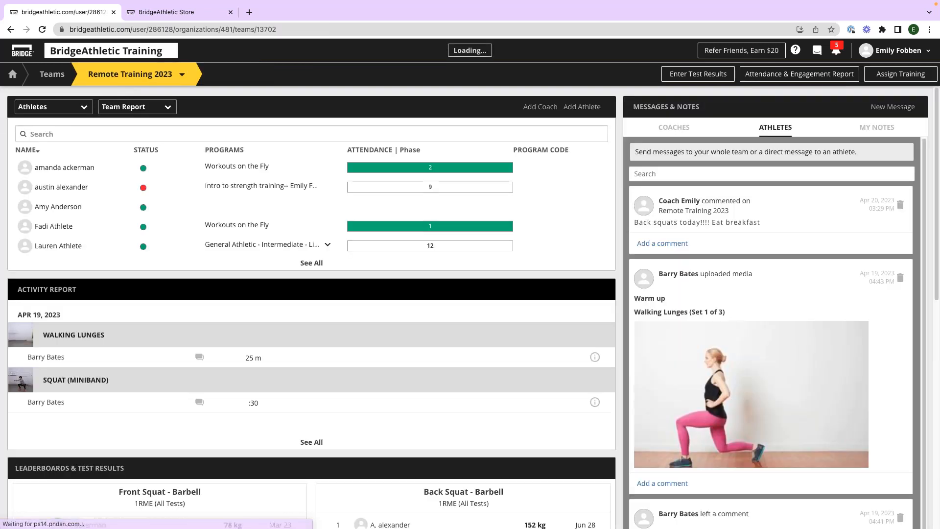
click(672, 81)
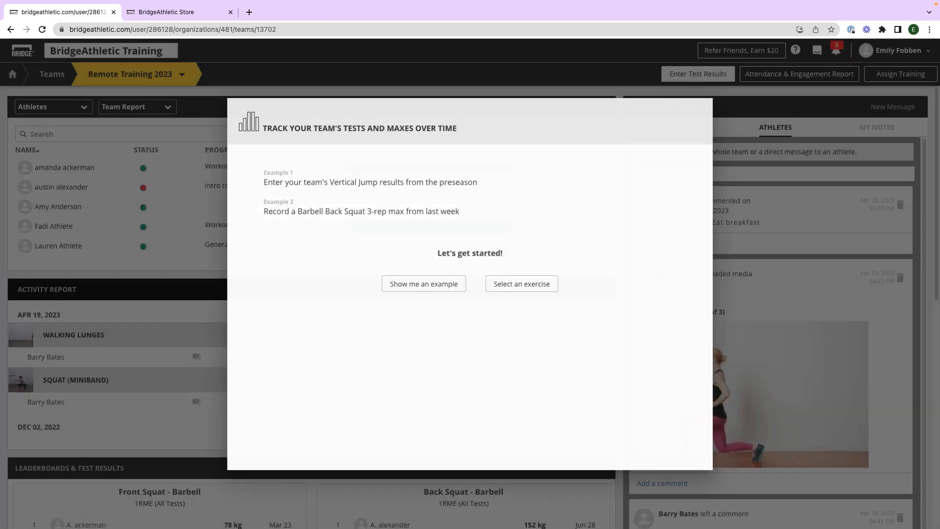
click(757, 135)
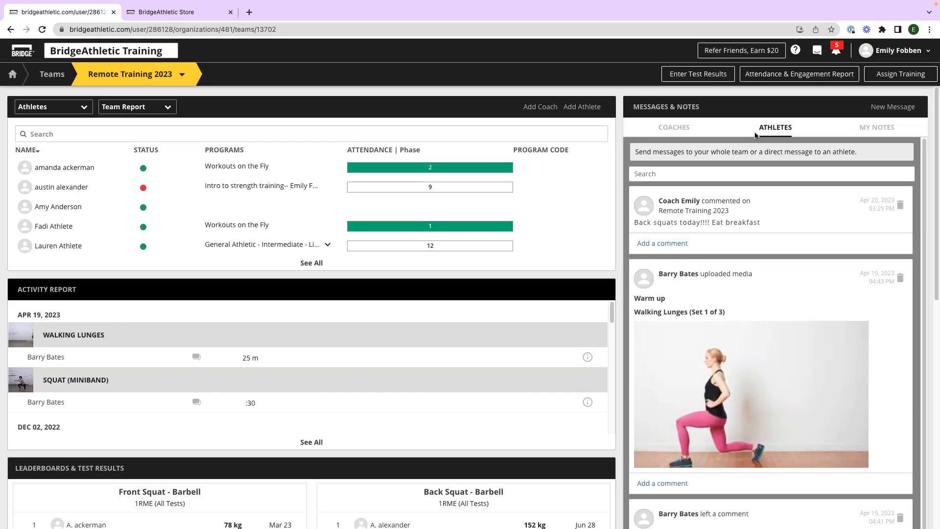